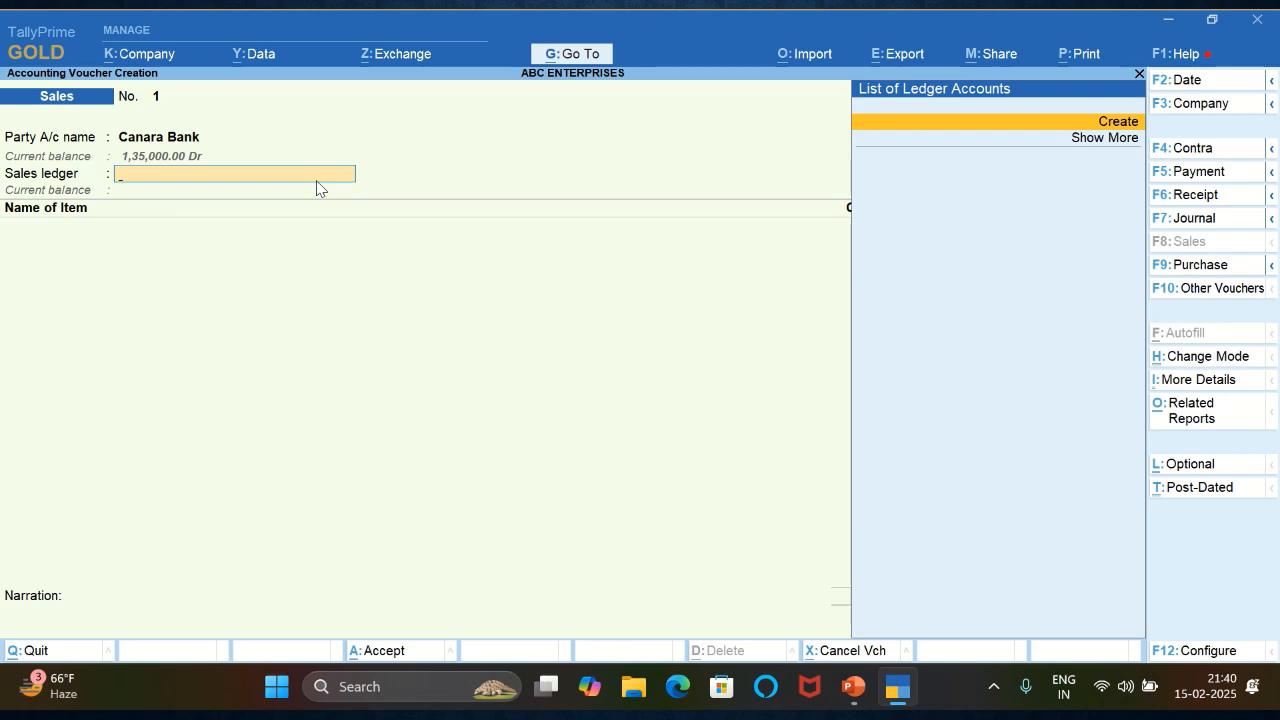
- Create a ledger named SALE under Sales Accounts and use it as the voucher's sales ledger
{"action": "key", "text": "Return"}
{"action": "type", "text": "SALE"}
{"action": "key", "text": "Return"}
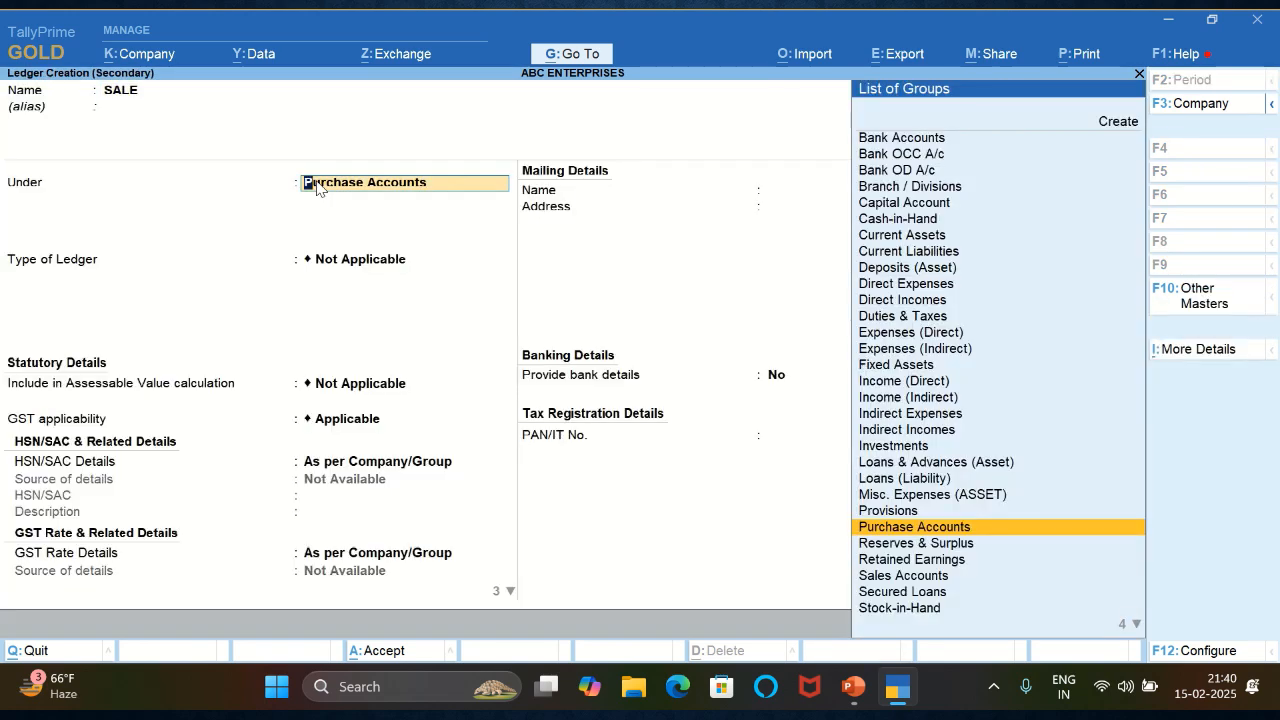
{"action": "type", "text": "SALE"}
{"action": "key", "text": "Return"}
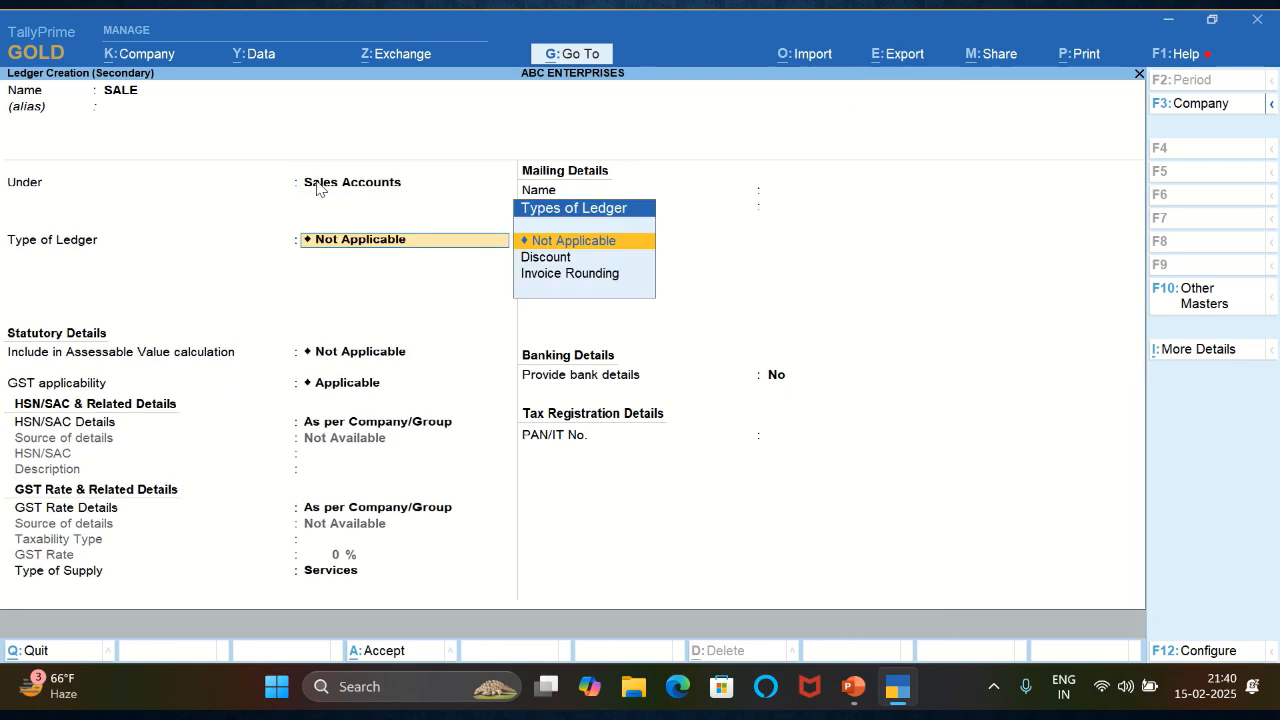
{"action": "key", "text": "Return"}
{"action": "key", "text": "ctrl+a"}
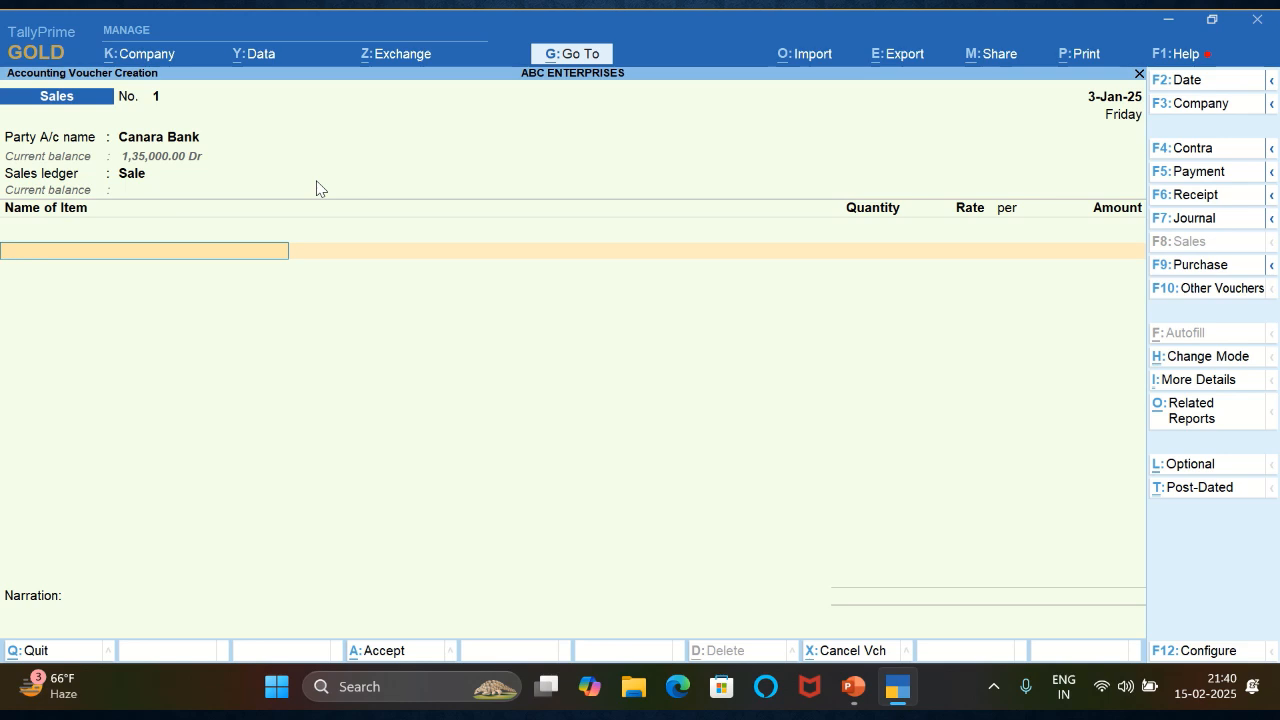
- Begin creating a stock item named KACHODI under Primary from the voucher's item line
{"action": "key", "text": "alt+c"}
{"action": "type", "text": "KA"}
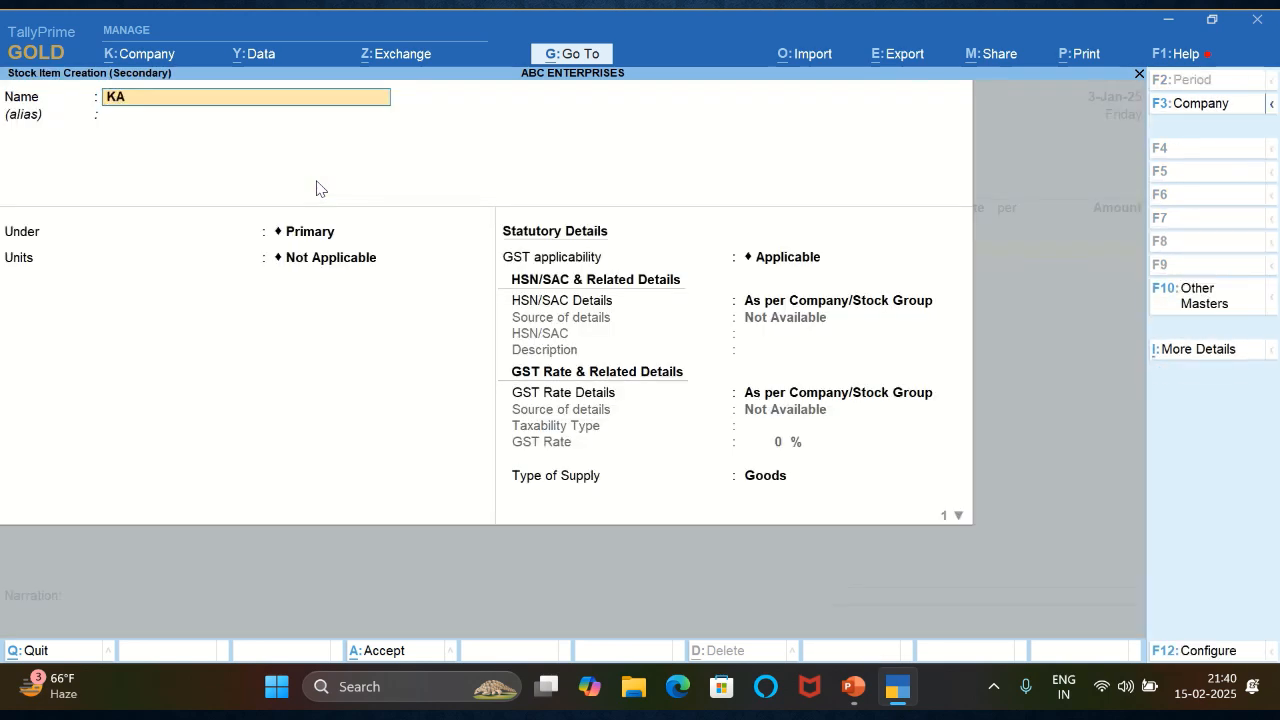
{"action": "type", "text": "CHODI"}
{"action": "key", "text": "Return"}
{"action": "key", "text": "Return"}
{"action": "key", "text": "Return"}
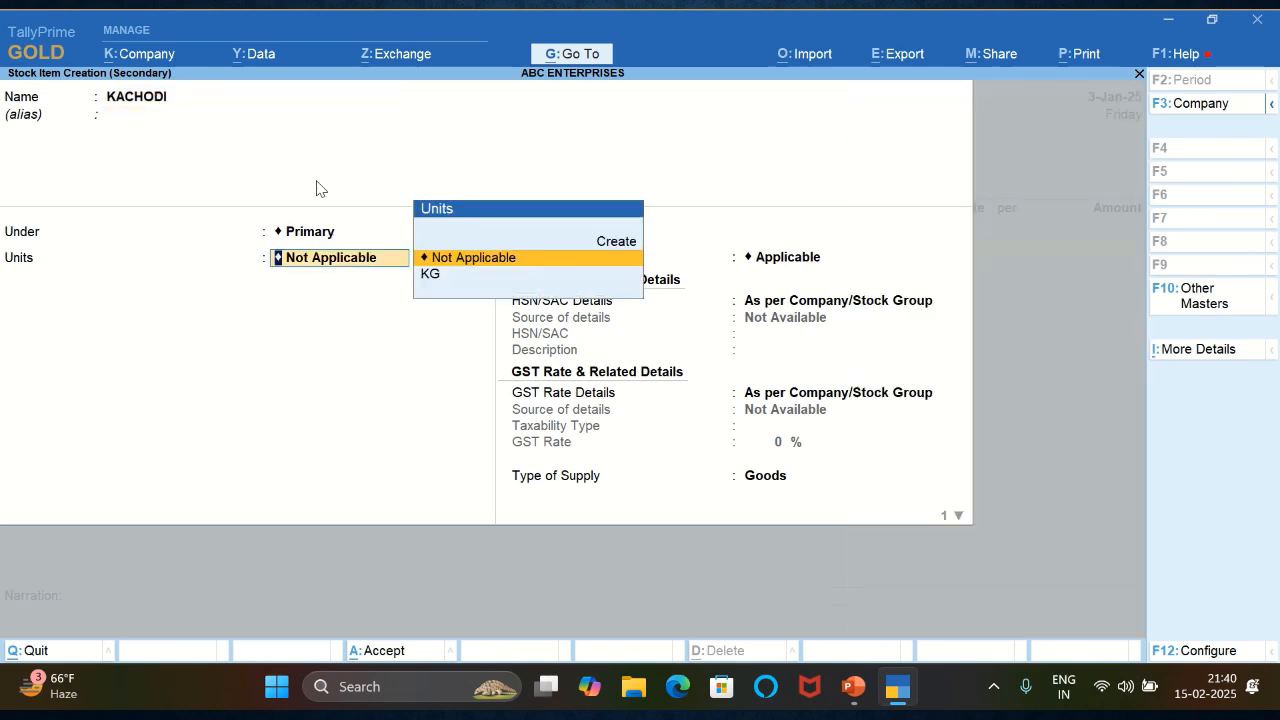
- Create a simple unit with symbol PCS and unit quantity code PCS-PIECES for the stock item
{"action": "key", "text": "Down"}
{"action": "key", "text": "alt+c"}
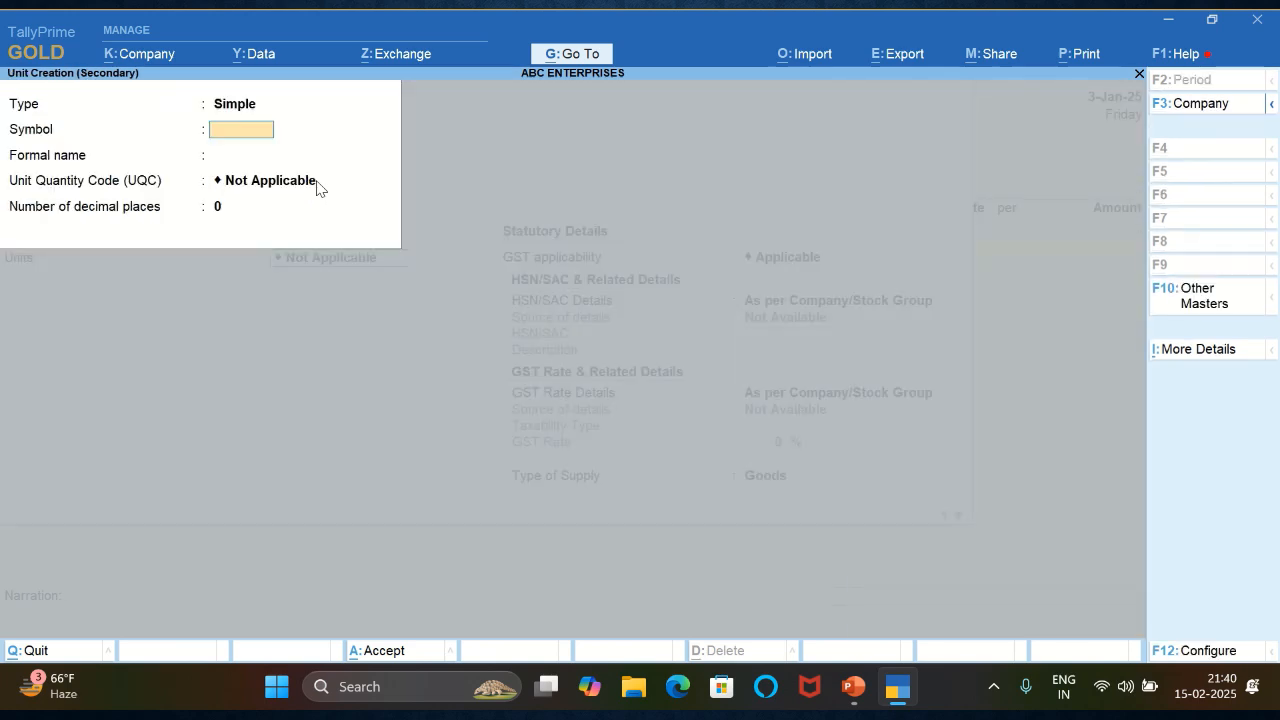
{"action": "type", "text": "\\"}
{"action": "key", "text": "Return"}
{"action": "key", "text": "BackSpace"}
{"action": "key", "text": "BackSpace"}
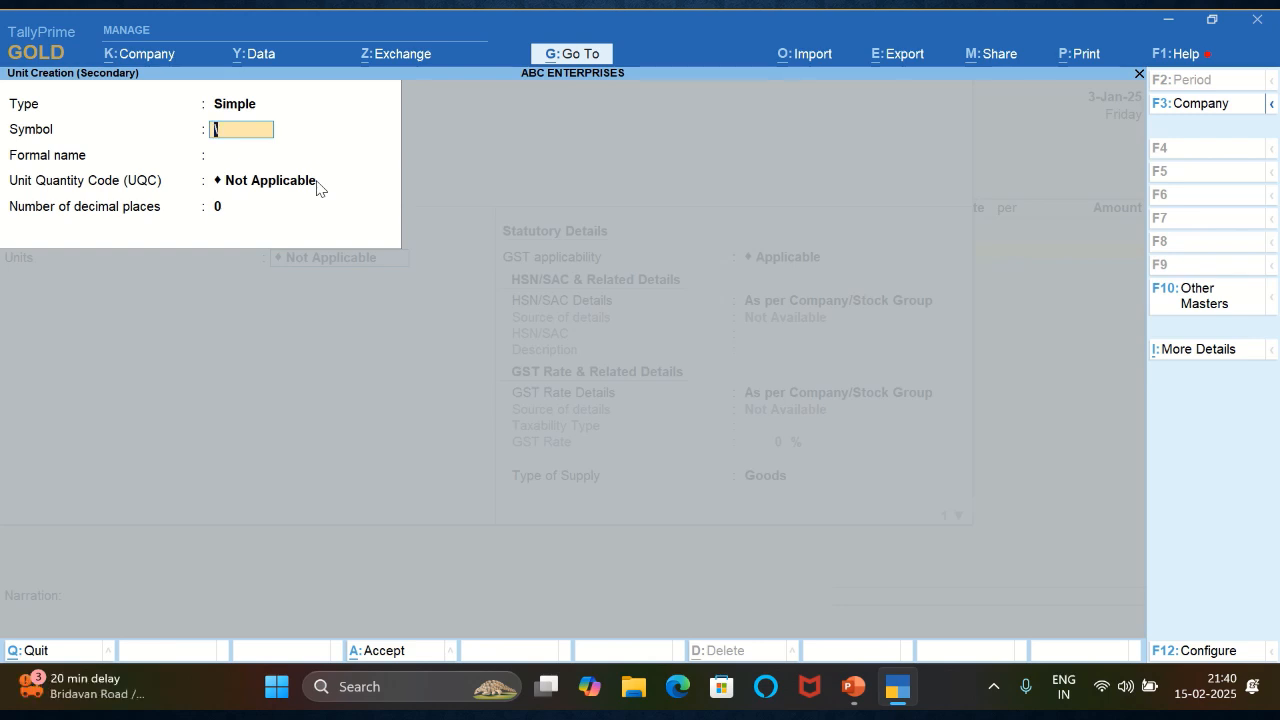
{"action": "type", "text": "PCS"}
{"action": "key", "text": "Return"}
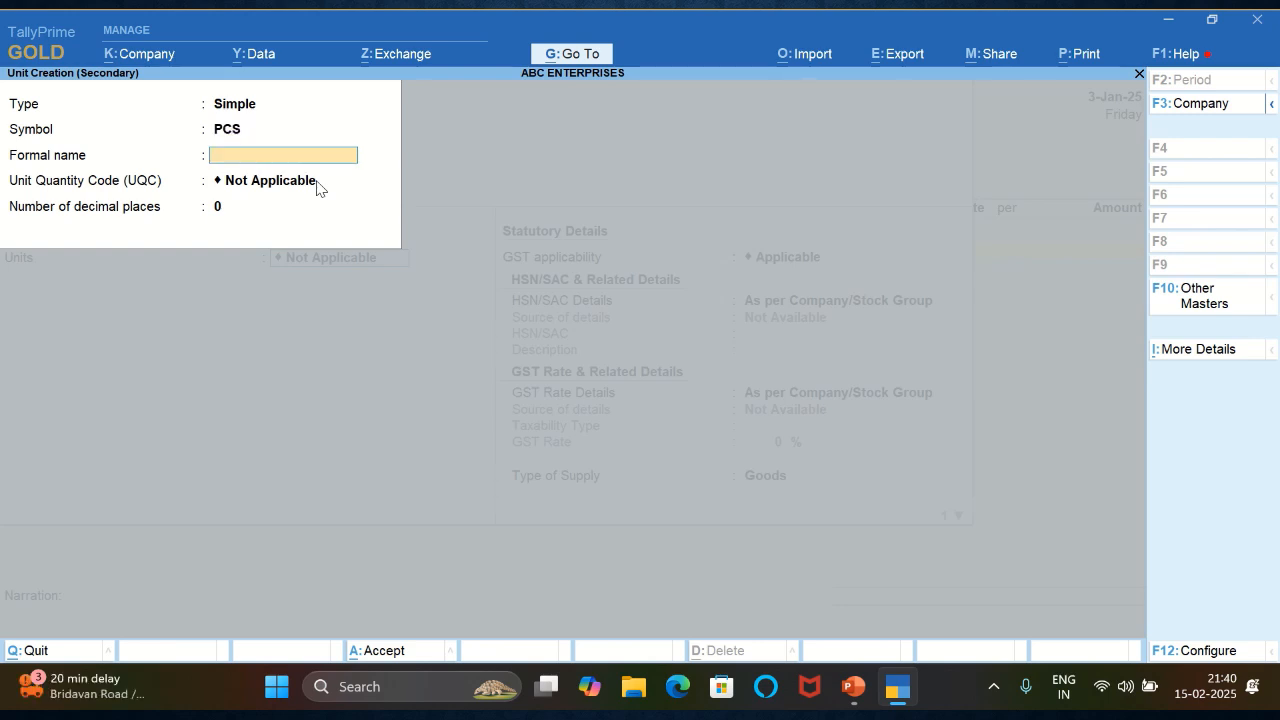
{"action": "key", "text": "Return"}
{"action": "type", "text": "PCS-PIECES"}
{"action": "key", "text": "Return"}
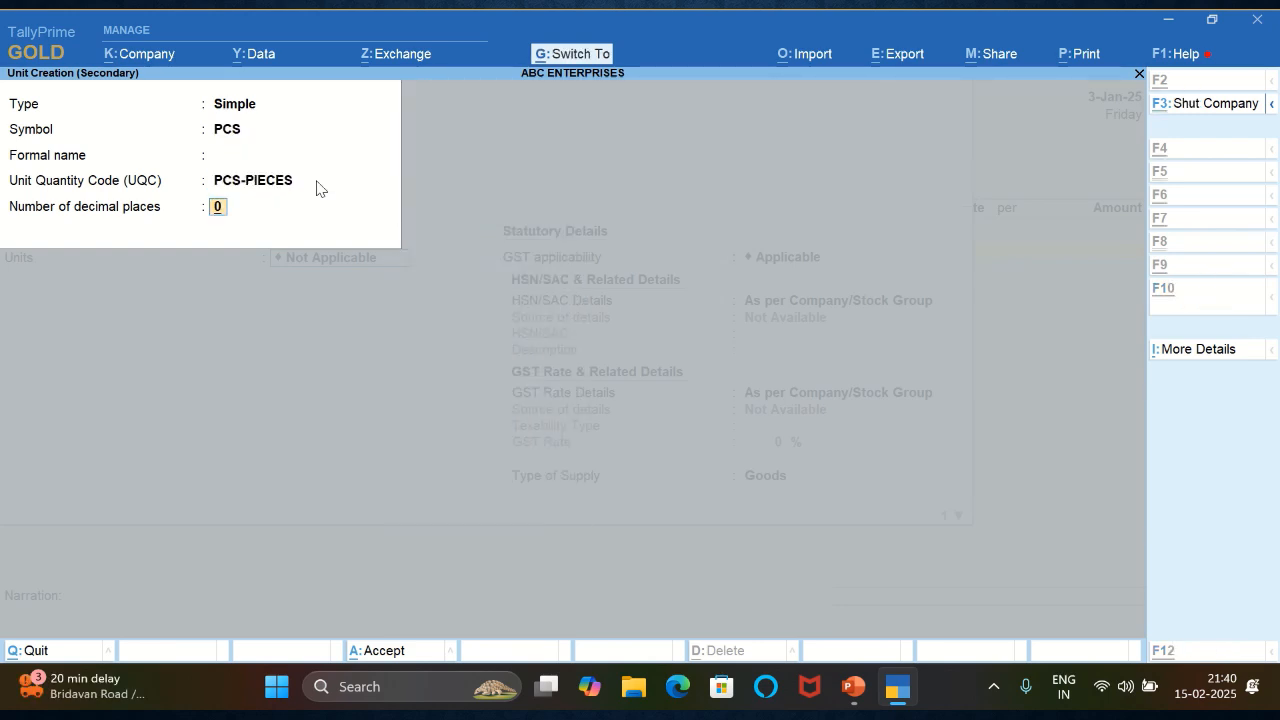
{"action": "key", "text": "ctrl+a"}
- Save the KACHODI stock item with the PCS unit and leave its description blank in the voucher
{"action": "key", "text": "Return"}
{"action": "key", "text": "Return"}
{"action": "key", "text": "Return"}
{"action": "key", "text": "ctrl+a"}
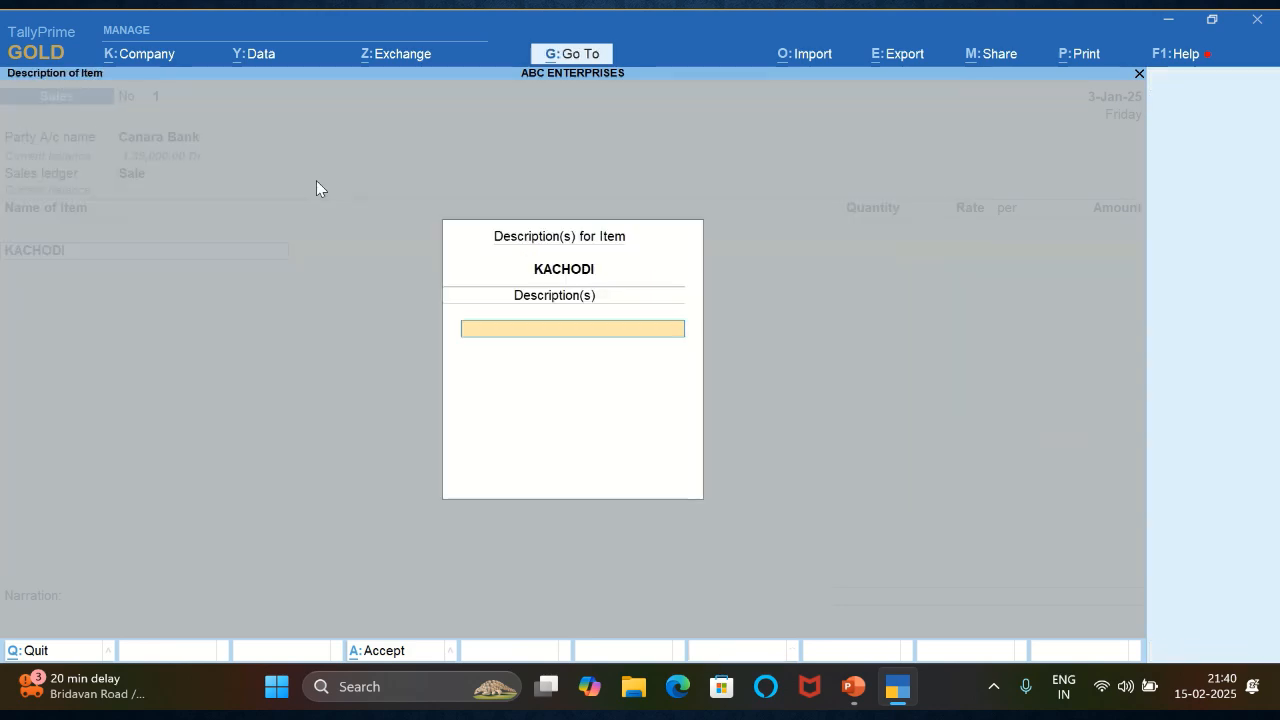
{"action": "key", "text": "Return"}
- Set the KACHODI quantity to 500 pcs in the sales voucher, leaving the rate blank
{"action": "type", "text": "20"}
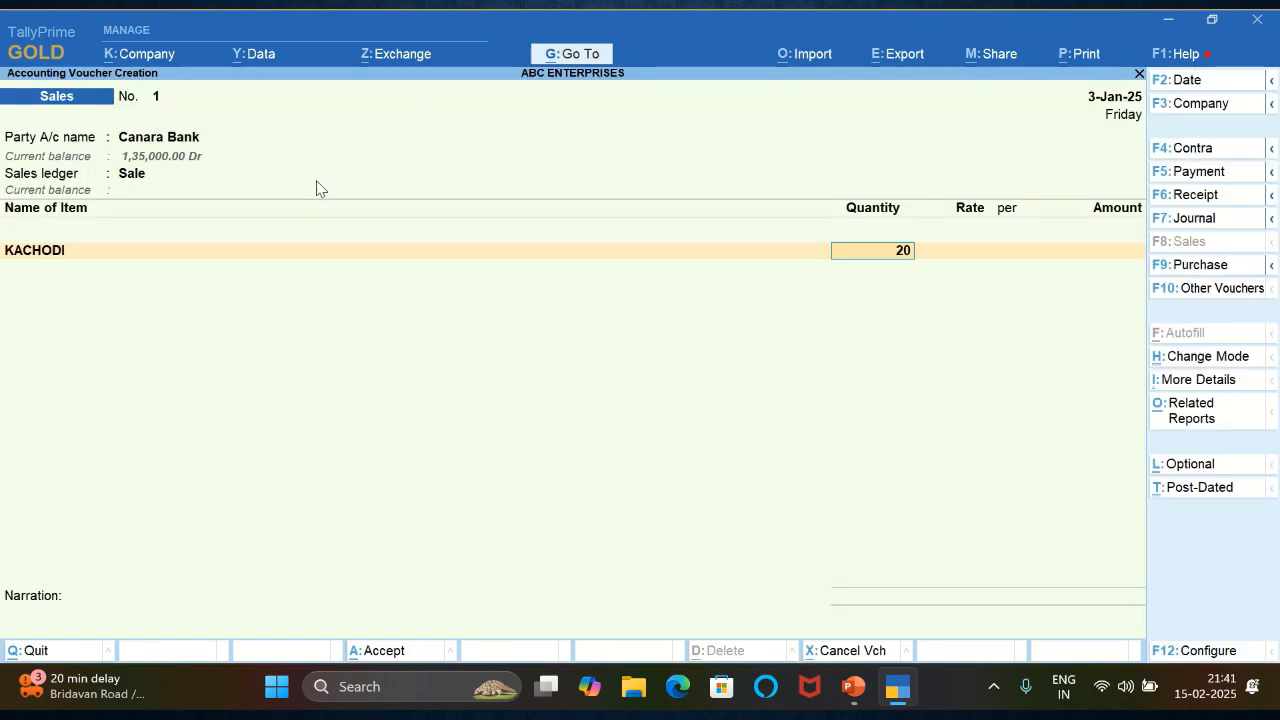
{"action": "key", "text": "Return"}
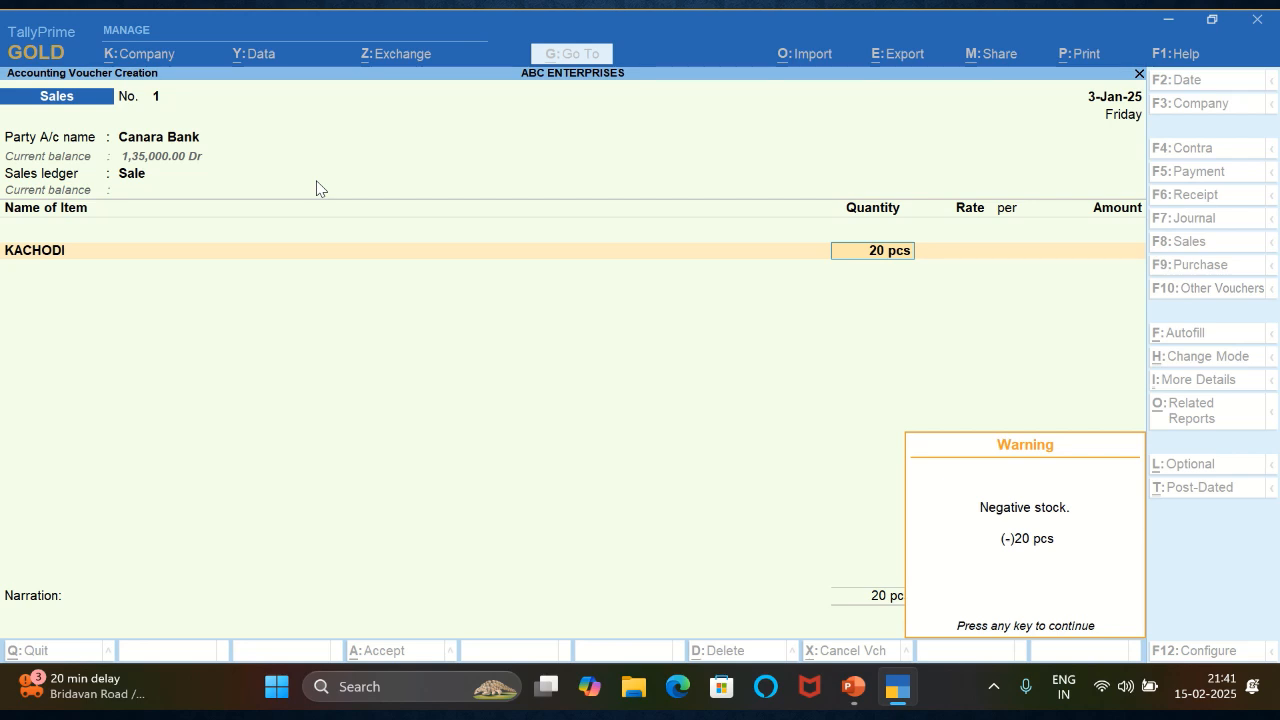
{"action": "key", "text": "Return"}
{"action": "key", "text": "BackSpace"}
{"action": "type", "text": "5000"}
{"action": "key", "text": "BackSpace"}
{"action": "key", "text": "Return"}
{"action": "key", "text": "Return"}
- Enter 70,000 as the KACHODI amount and end the item list
{"action": "key", "text": "Return"}
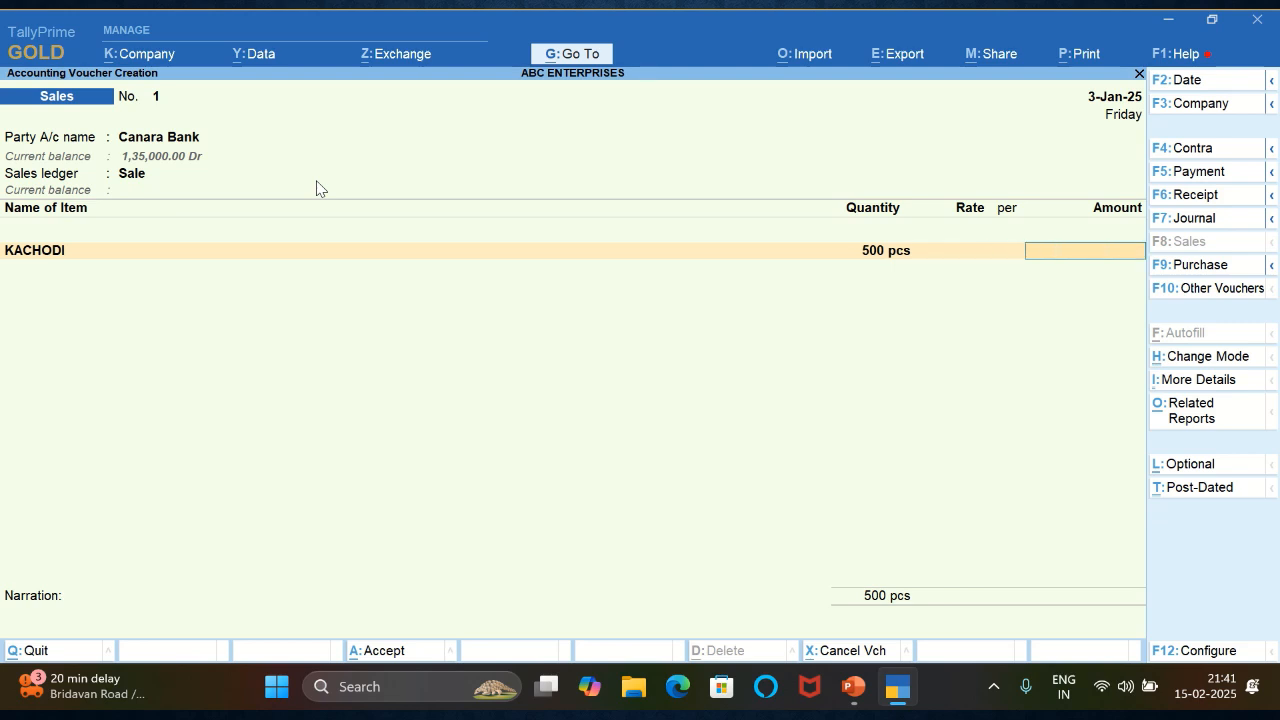
{"action": "type", "text": "70,000"}
{"action": "key", "text": "Return"}
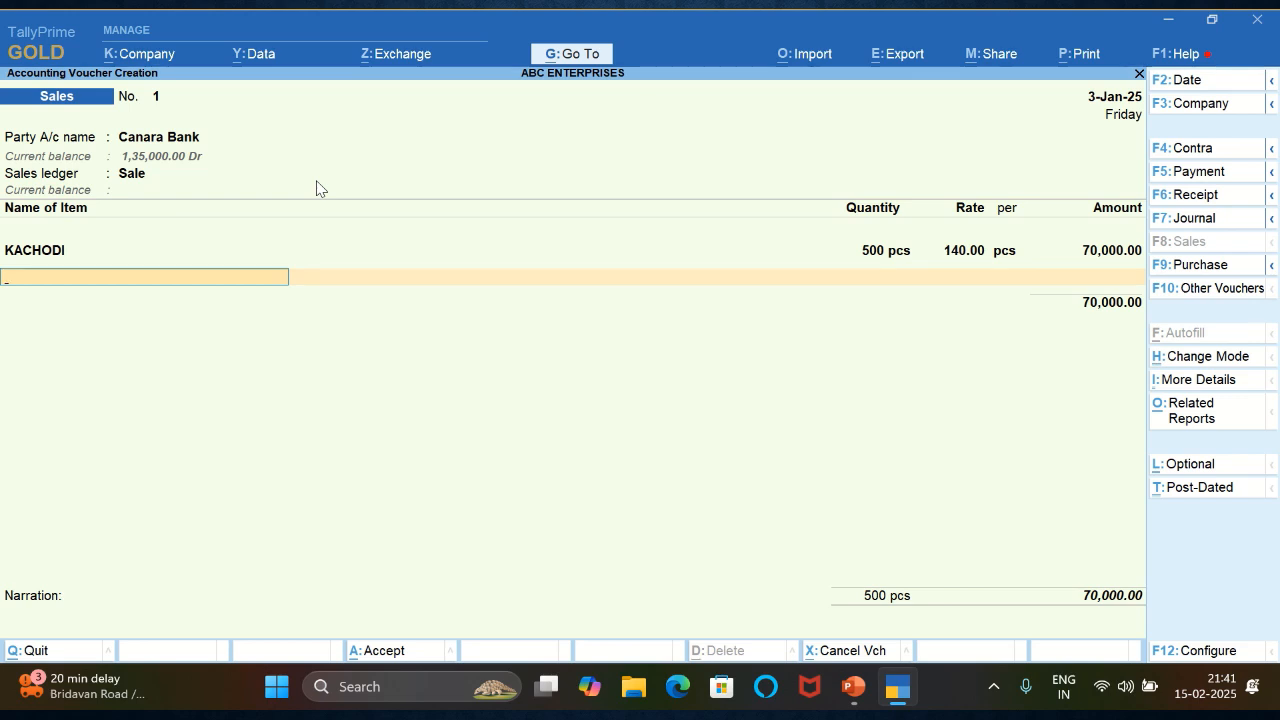
{"action": "key", "text": "Return"}
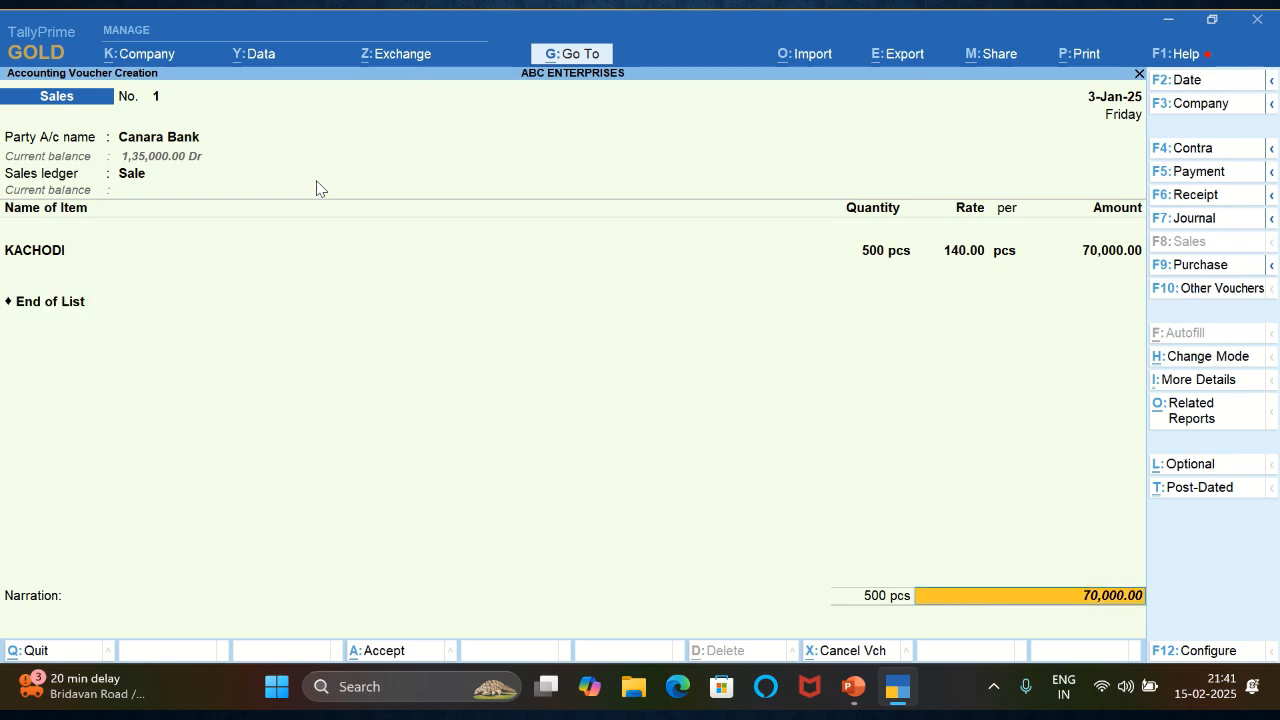
{"action": "key", "text": "Return"}
{"action": "key", "text": "BackSpace"}
{"action": "type", "text": "EF"}
{"action": "key", "text": "Return"}
{"action": "key", "text": "Return"}
{"action": "key", "text": "Return"}
{"action": "key", "text": "Return"}
- Enter the narration BEING KACHODI SALE and save the sales voucher
{"action": "key", "text": "Return"}
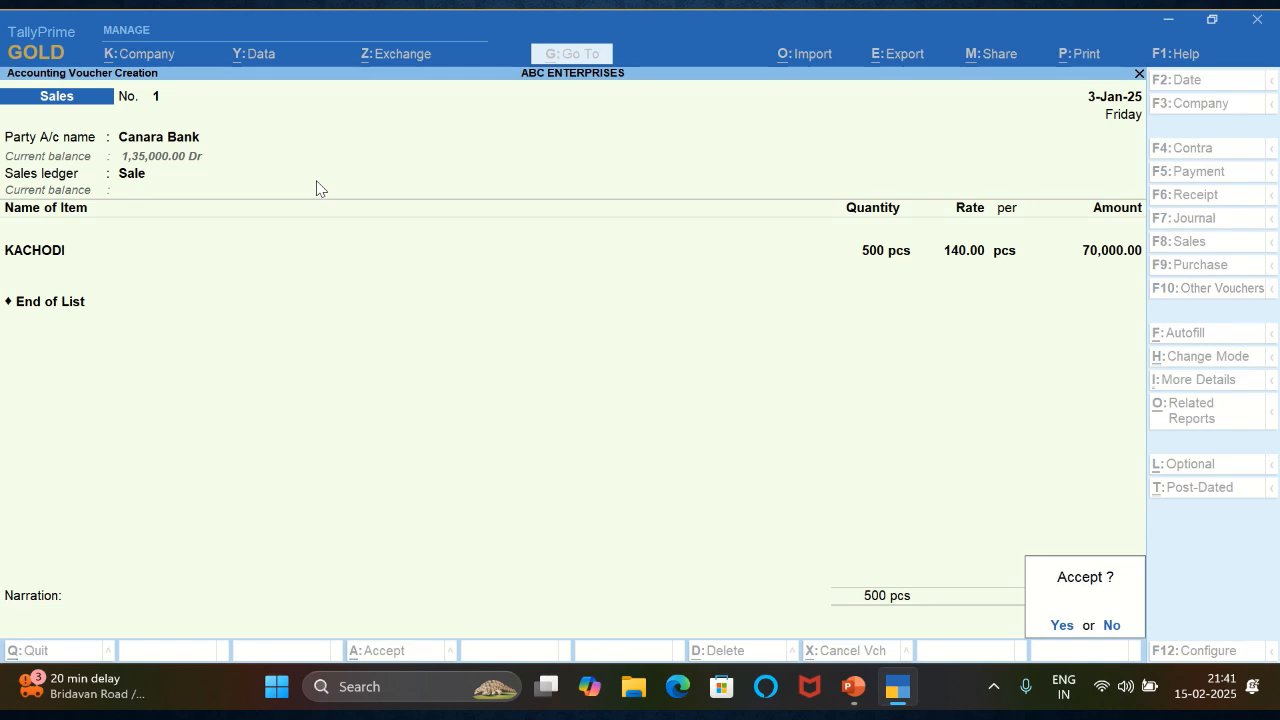
{"action": "key", "text": "Escape"}
{"action": "type", "text": "BEING KACHODII SAL"}
{"action": "key", "text": "BackSpace"}
{"action": "key", "text": "BackSpace"}
{"action": "key", "text": "BackSpace"}
{"action": "key", "text": "BackSpace"}
{"action": "key", "text": "BackSpace"}
{"action": "type", "text": "SALE"}
{"action": "key", "text": "Return"}
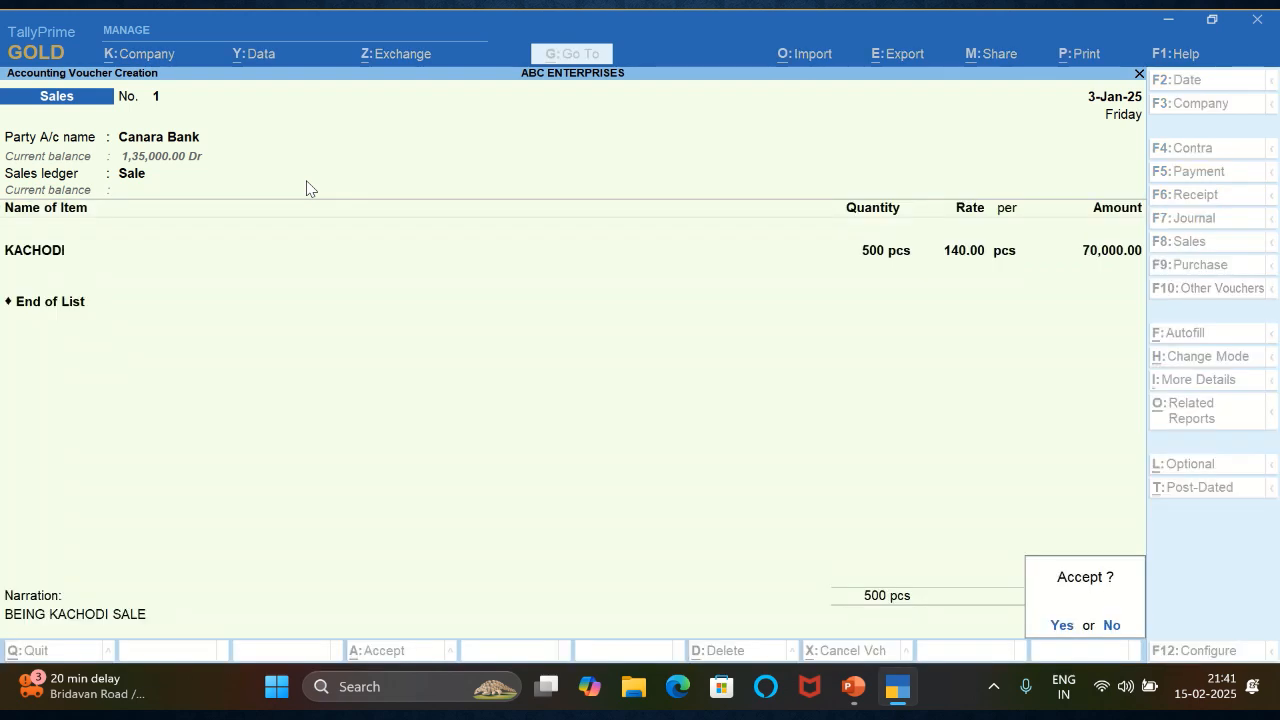
{"action": "key", "text": "Return"}
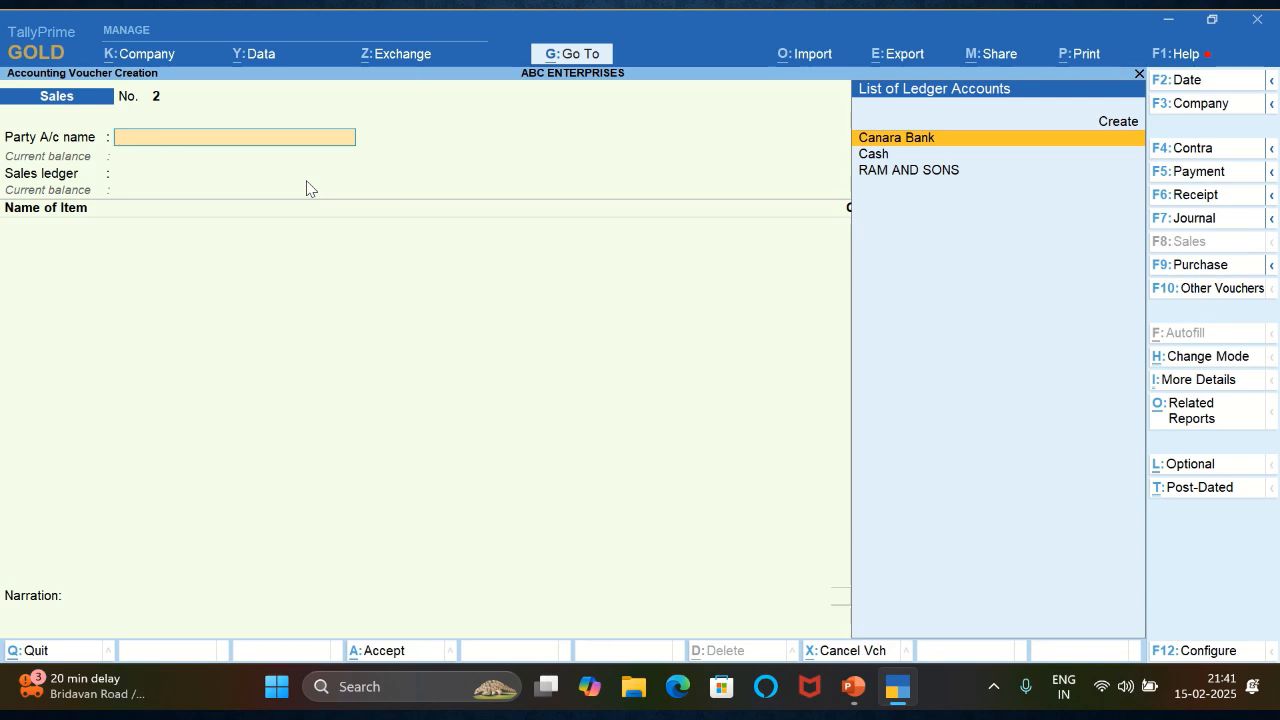
- Start a payment voucher from Canara Bank and create a ledger ELECTRICITY EXP under Indirect Expenses for its particulars
{"action": "key", "text": "F5"}
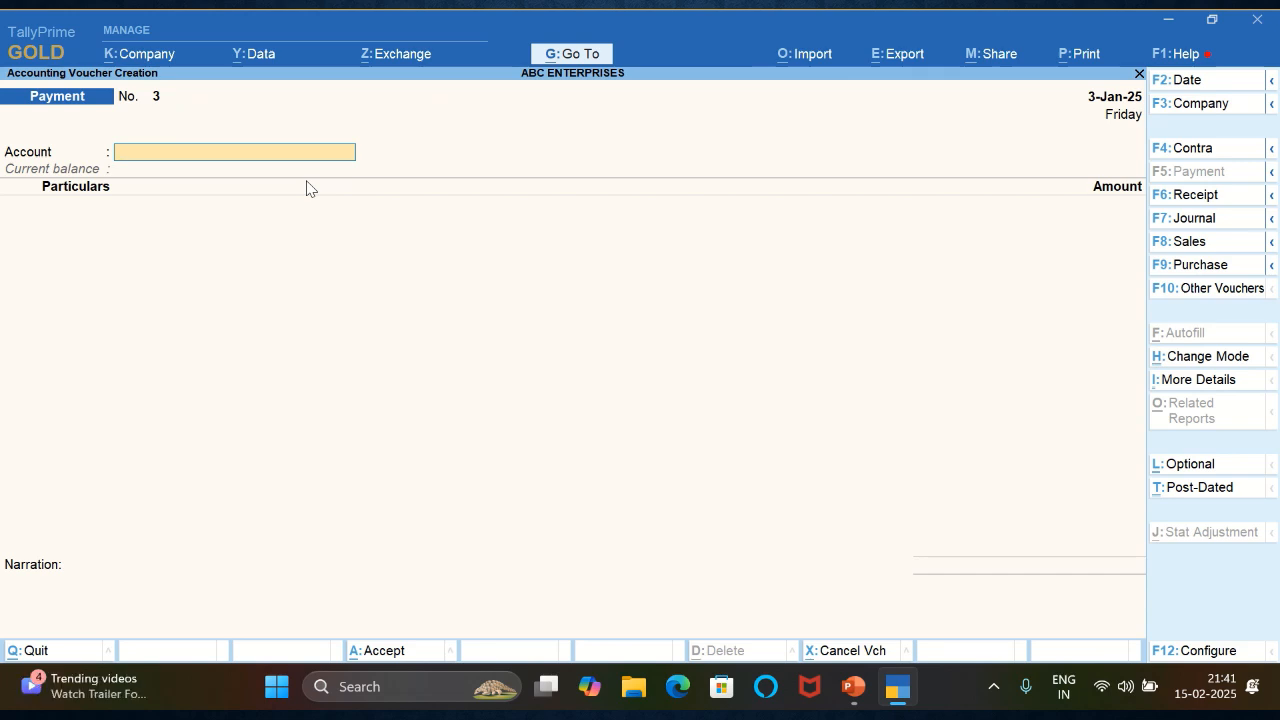
{"action": "key", "text": "Return"}
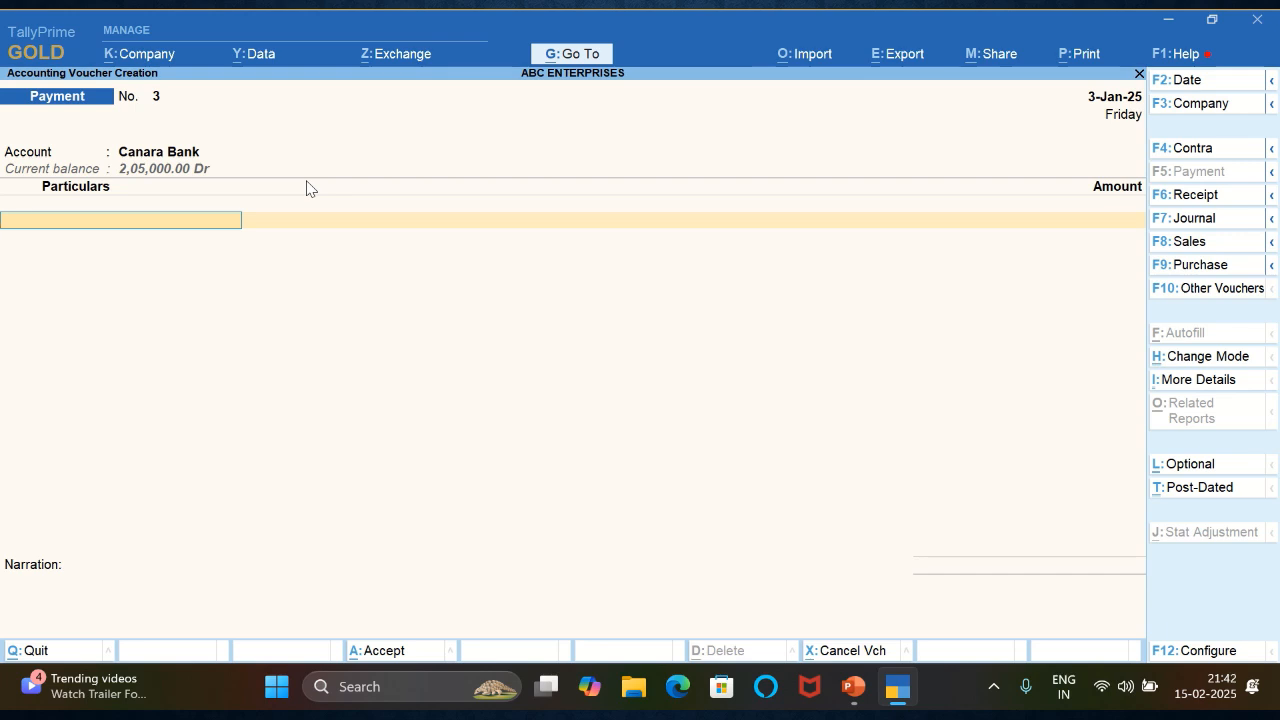
{"action": "key", "text": "alt+c"}
{"action": "type", "text": "ELECTRICITY"}
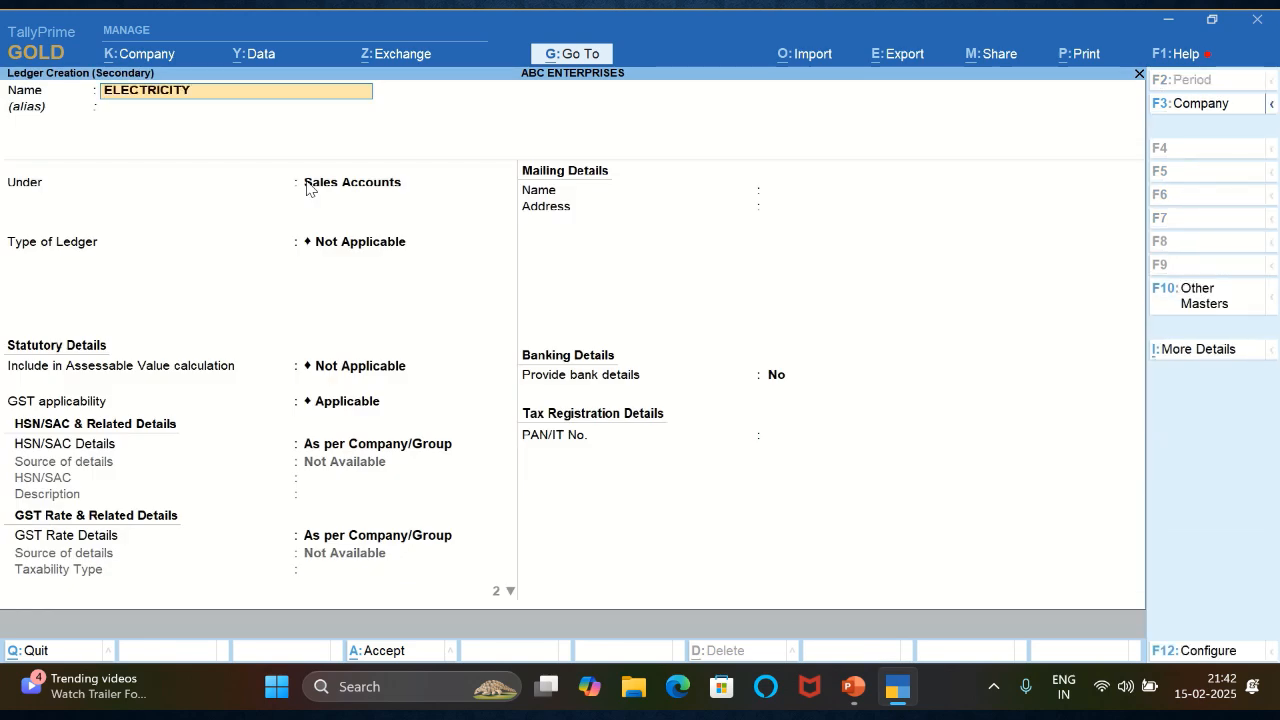
{"action": "type", "text": " EXP"}
{"action": "key", "text": "Return"}
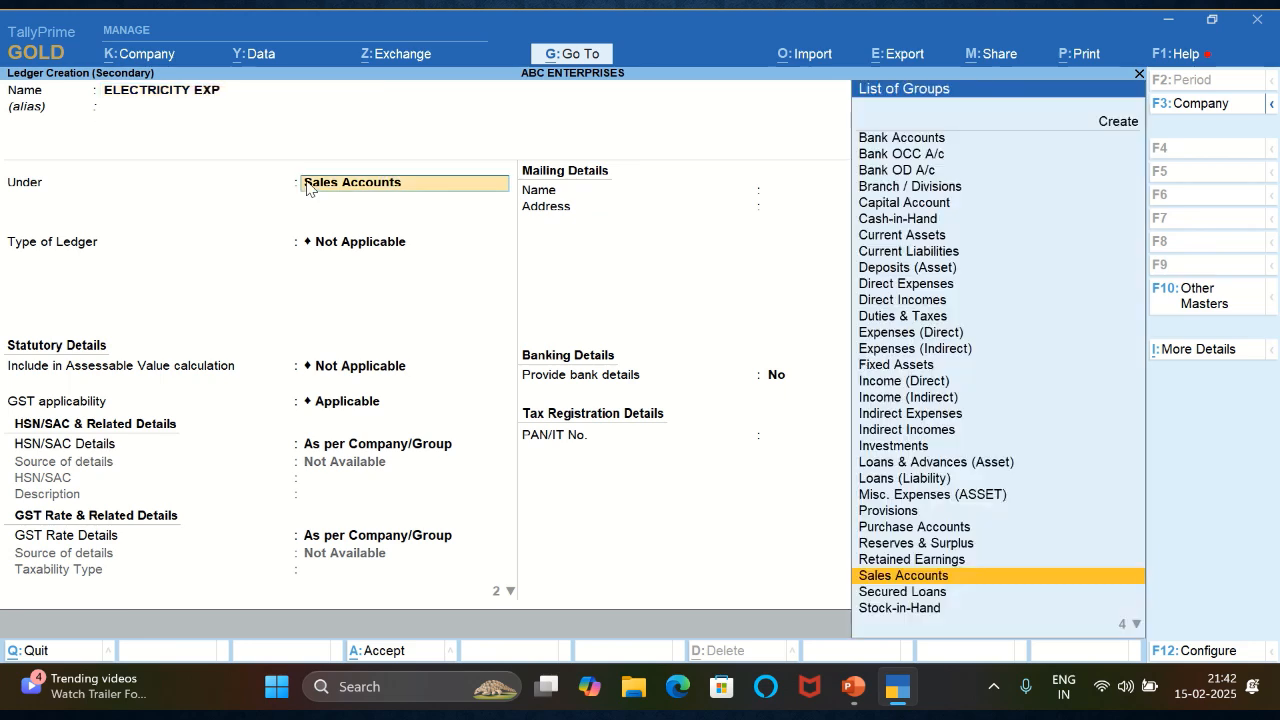
{"action": "type", "text": "IN"}
{"action": "key", "text": "Down"}
{"action": "key", "text": "Down"}
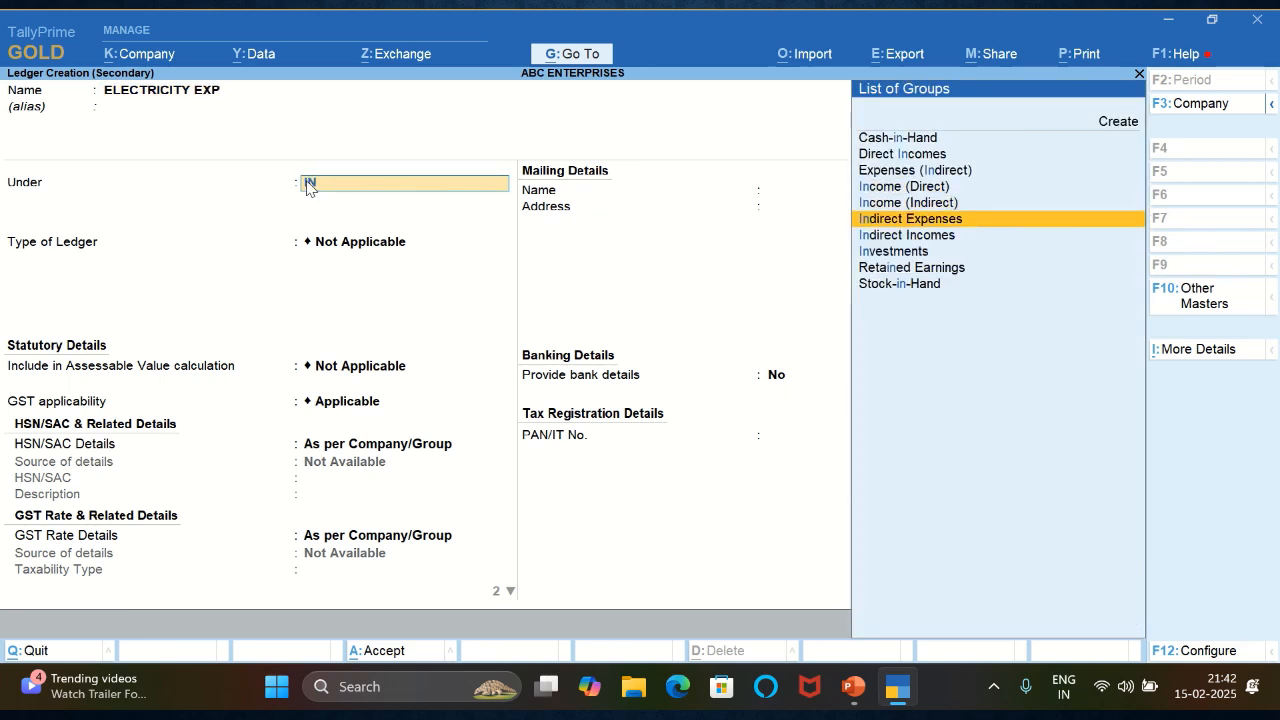
{"action": "key", "text": "Return"}
{"action": "key", "text": "ctrl+a"}
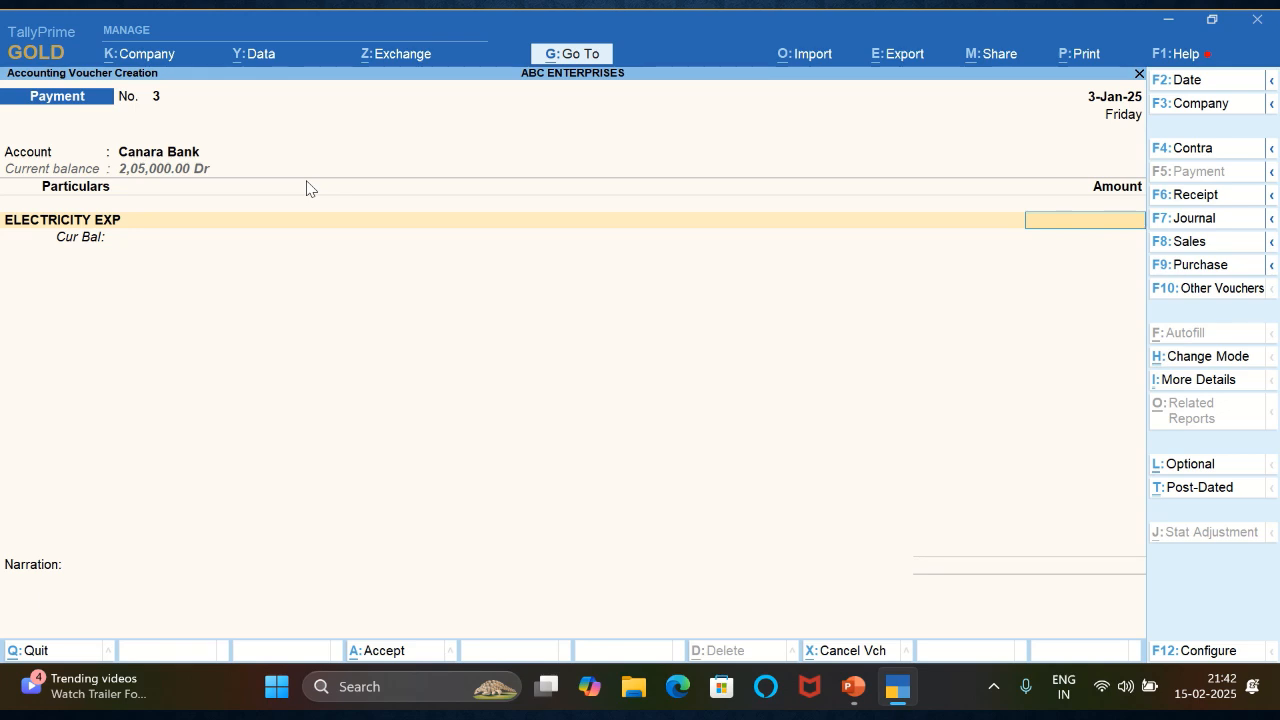
- Enter 6500 as the electricity expense amount and accept the bank allocation details
{"action": "type", "text": "6500"}
{"action": "key", "text": "Return"}
{"action": "key", "text": "Return"}
{"action": "key", "text": "Return"}
{"action": "type", "text": "E"}
{"action": "key", "text": "Return"}
{"action": "key", "text": "ctrl+a"}
- Enter the narration BEING ELE. PAID and save the payment voucher
{"action": "type", "text": "NBENG"}
{"action": "key", "text": "BackSpace"}
{"action": "key", "text": "BackSpace"}
{"action": "key", "text": "BackSpace"}
{"action": "key", "text": "BackSpace"}
{"action": "key", "text": "BackSpace"}
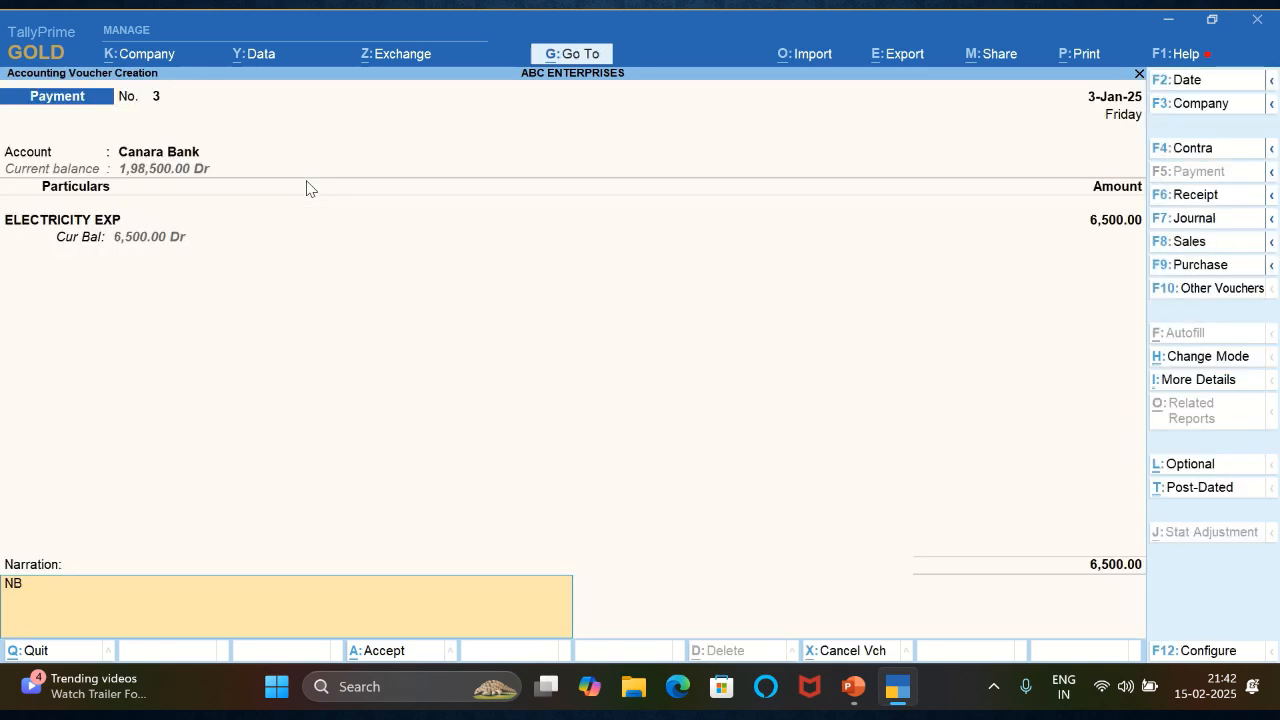
{"action": "type", "text": "BEING ELE. PAID"}
{"action": "key", "text": "Return"}
{"action": "key", "text": "Return"}
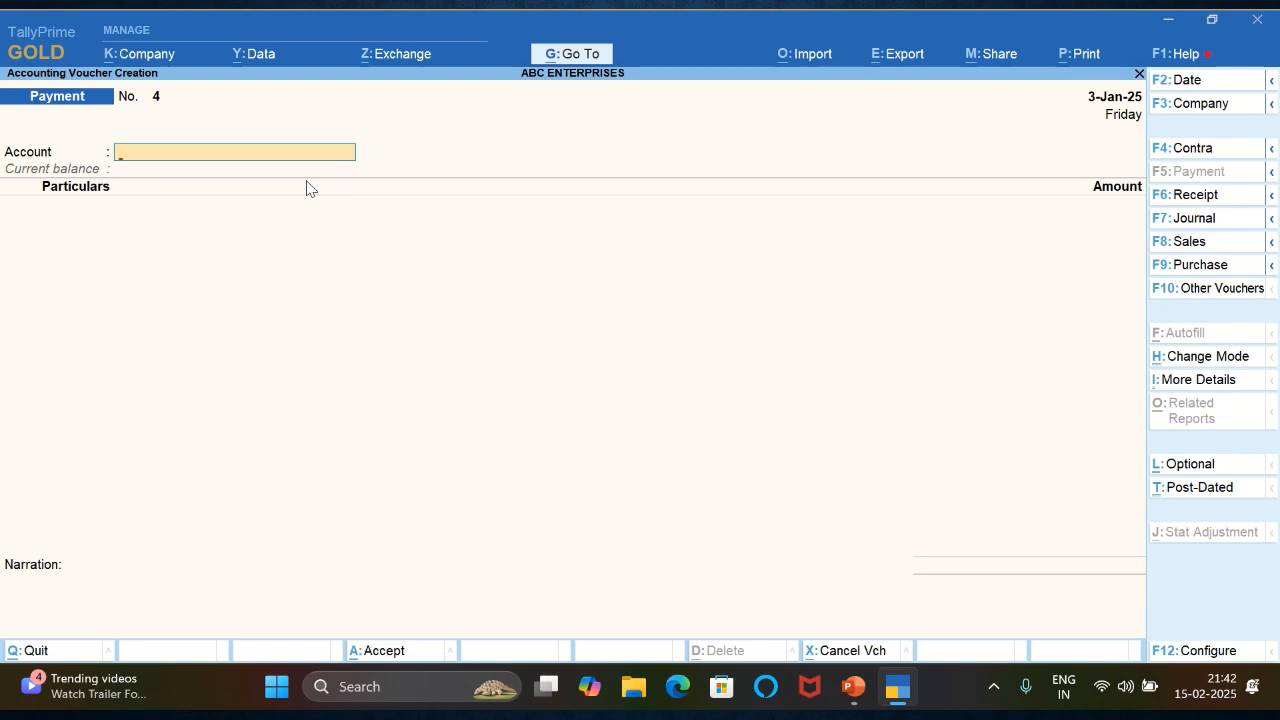
- Leave voucher entry and open Canara Bank's January 2025 ledger vouchers through the Cash/Bank Summary
{"action": "key", "text": "Escape"}
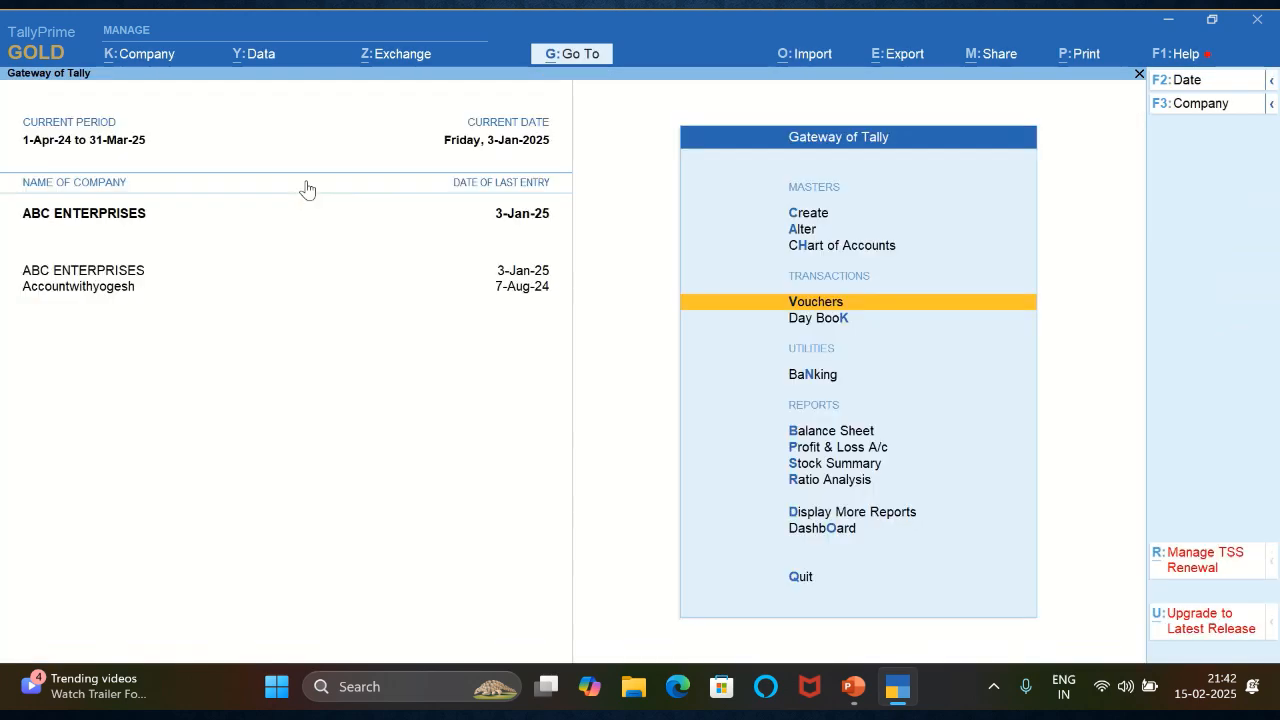
{"action": "key", "text": "Up"}
{"action": "key", "text": "Up"}
{"action": "key", "text": "Up"}
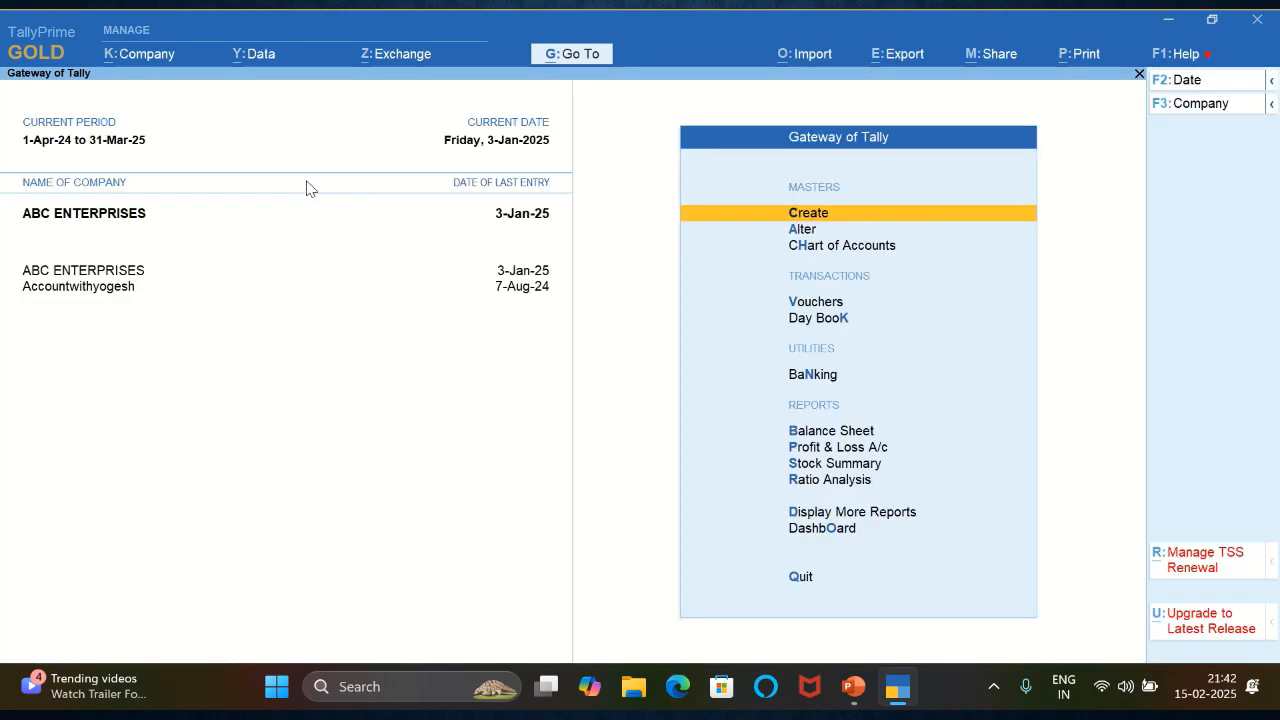
{"action": "key", "text": "d"}
{"action": "key", "text": "a"}
{"action": "key", "text": "Return"}
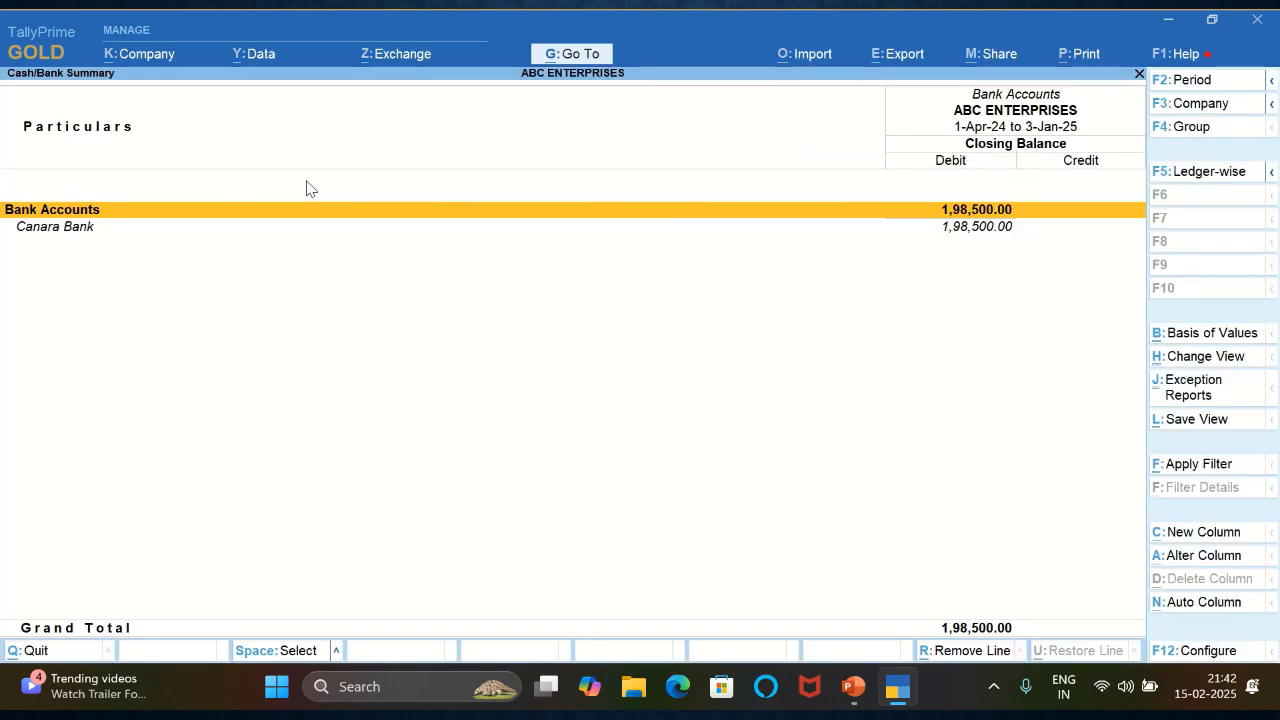
{"action": "key", "text": "Down"}
{"action": "key", "text": "Return"}
{"action": "key", "text": "Return"}
- Change the Sale voucher's date to 4-1-2025 and save it
{"action": "key", "text": "Down"}
{"action": "key", "text": "Down"}
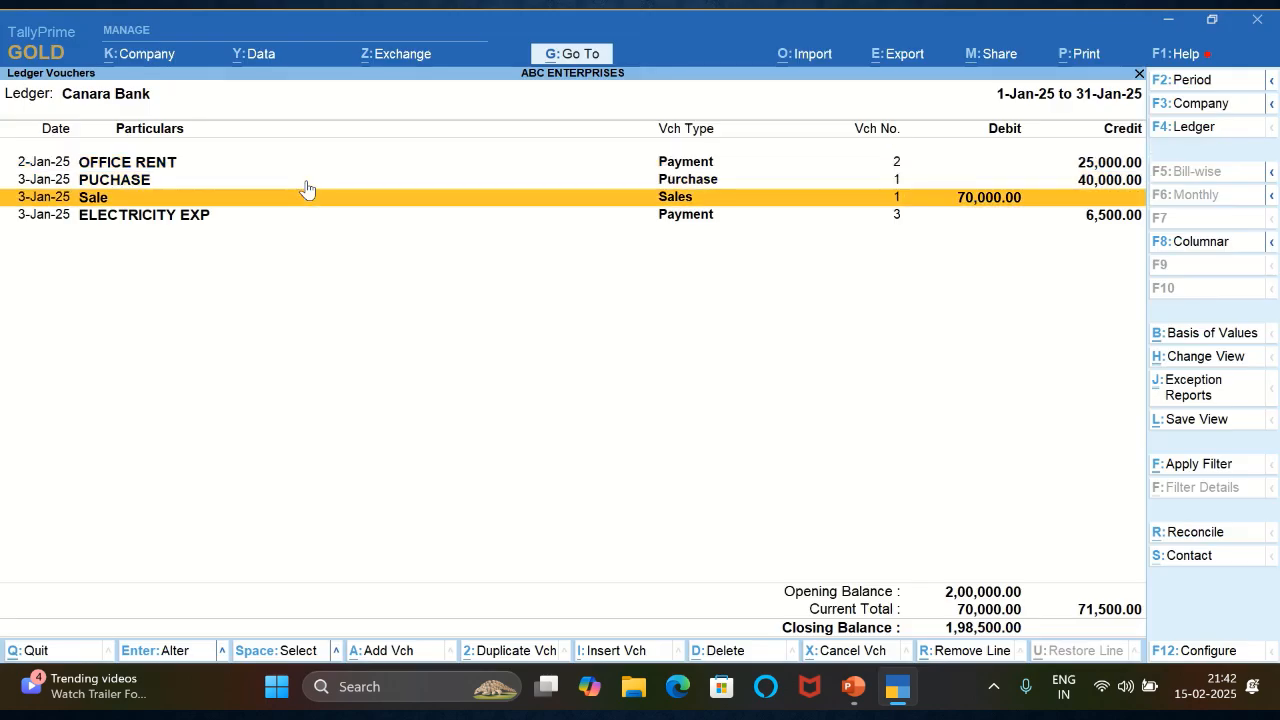
{"action": "key", "text": "Return"}
{"action": "key", "text": "F2"}
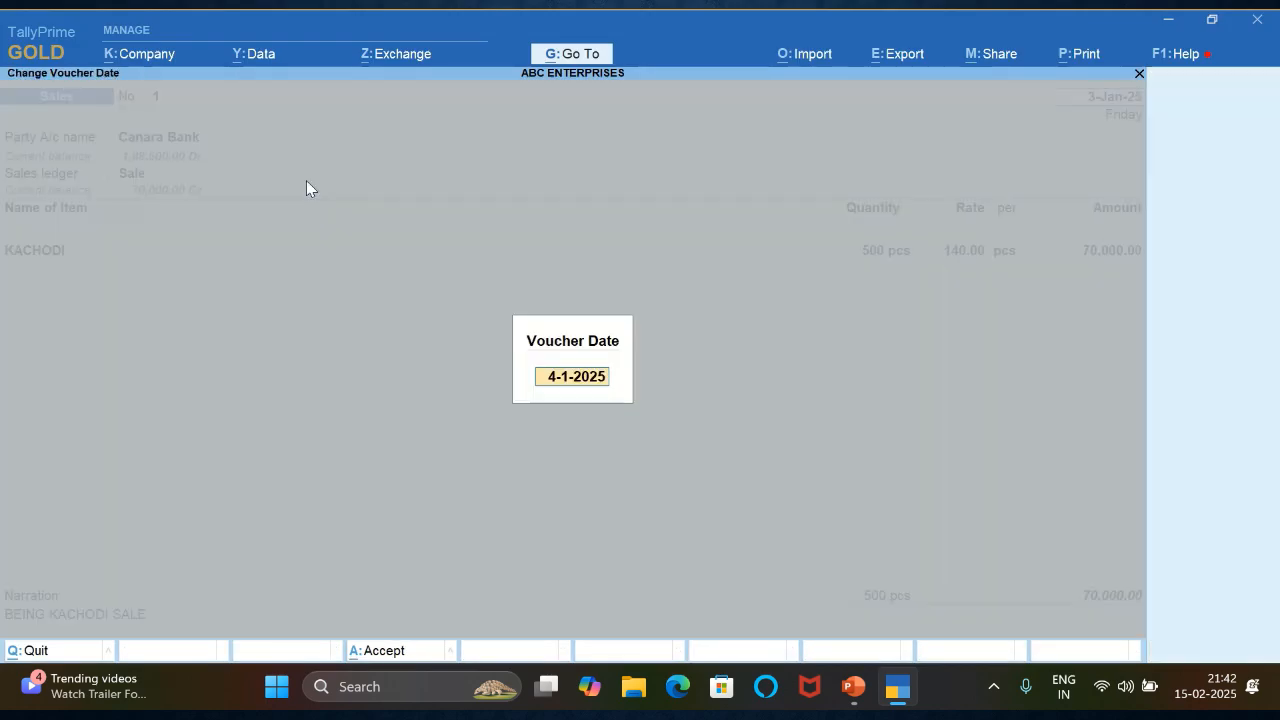
{"action": "key", "text": "Return"}
{"action": "key", "text": "ctrl+a"}
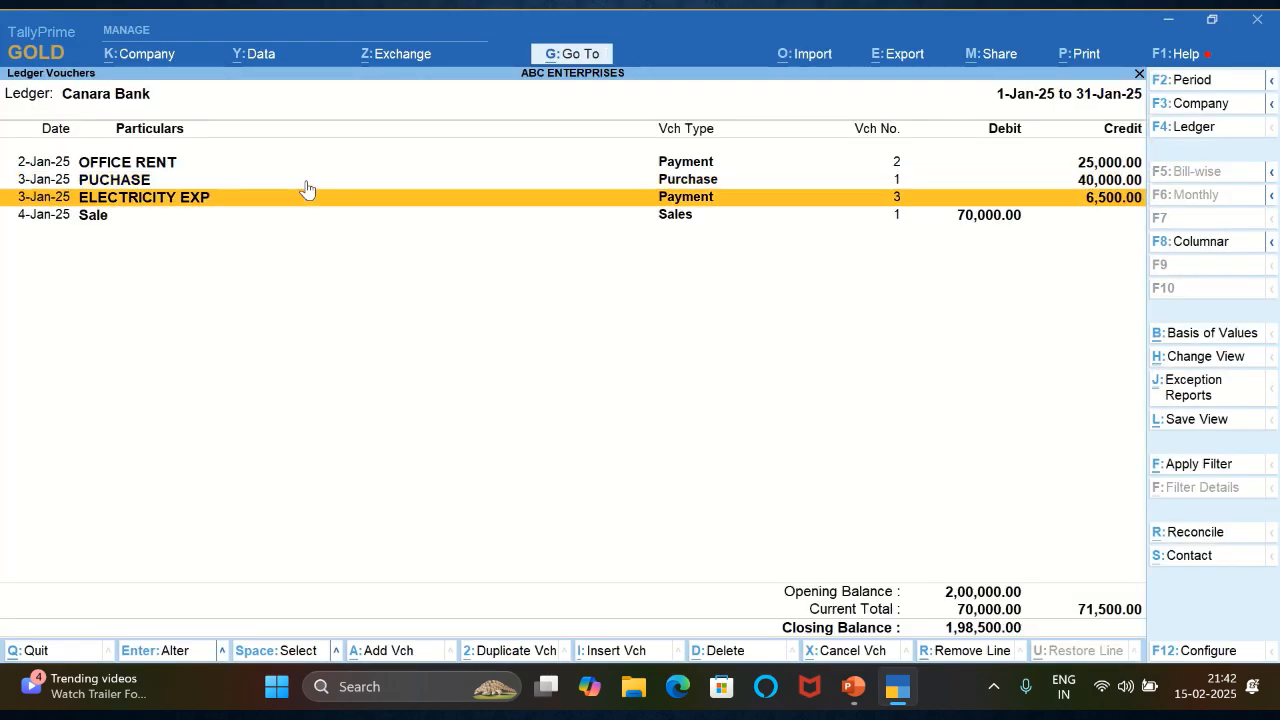
- Change the ELECTRICITY EXP payment voucher's date to 5-Jan-25
{"action": "key", "text": "Down"}
{"action": "key", "text": "Up"}
{"action": "key", "text": "Return"}
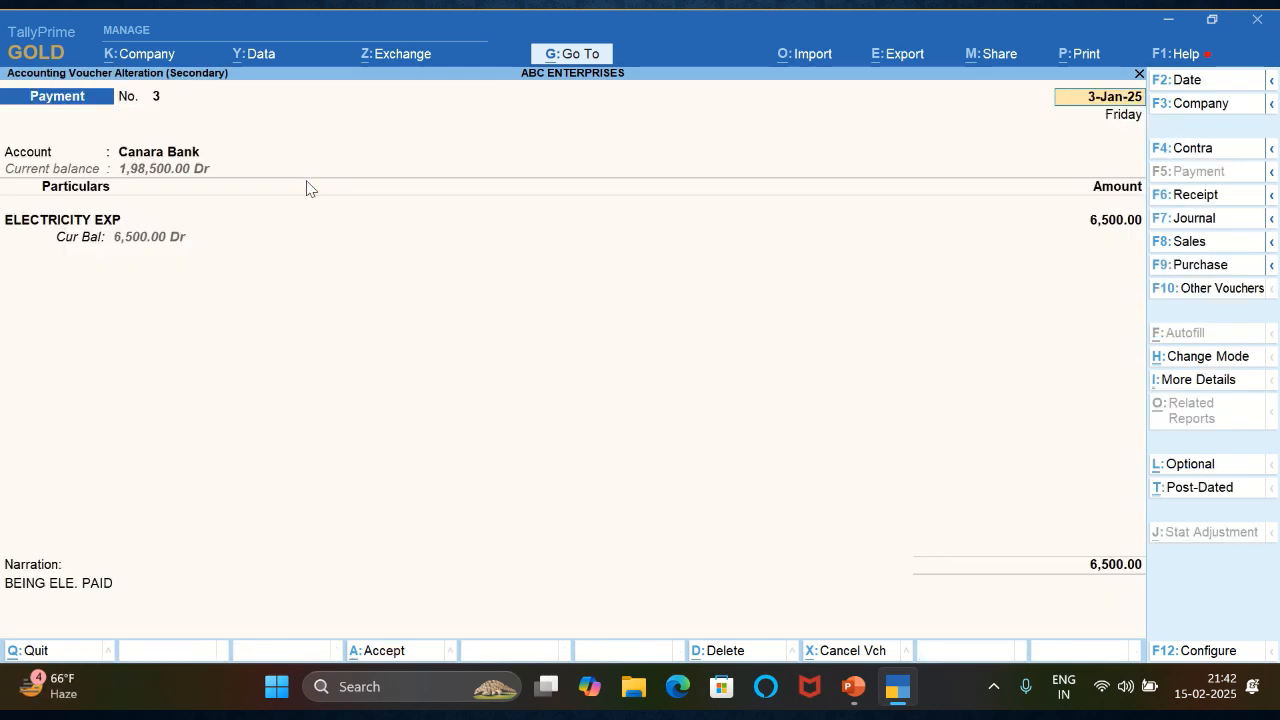
{"action": "key", "text": "F2"}
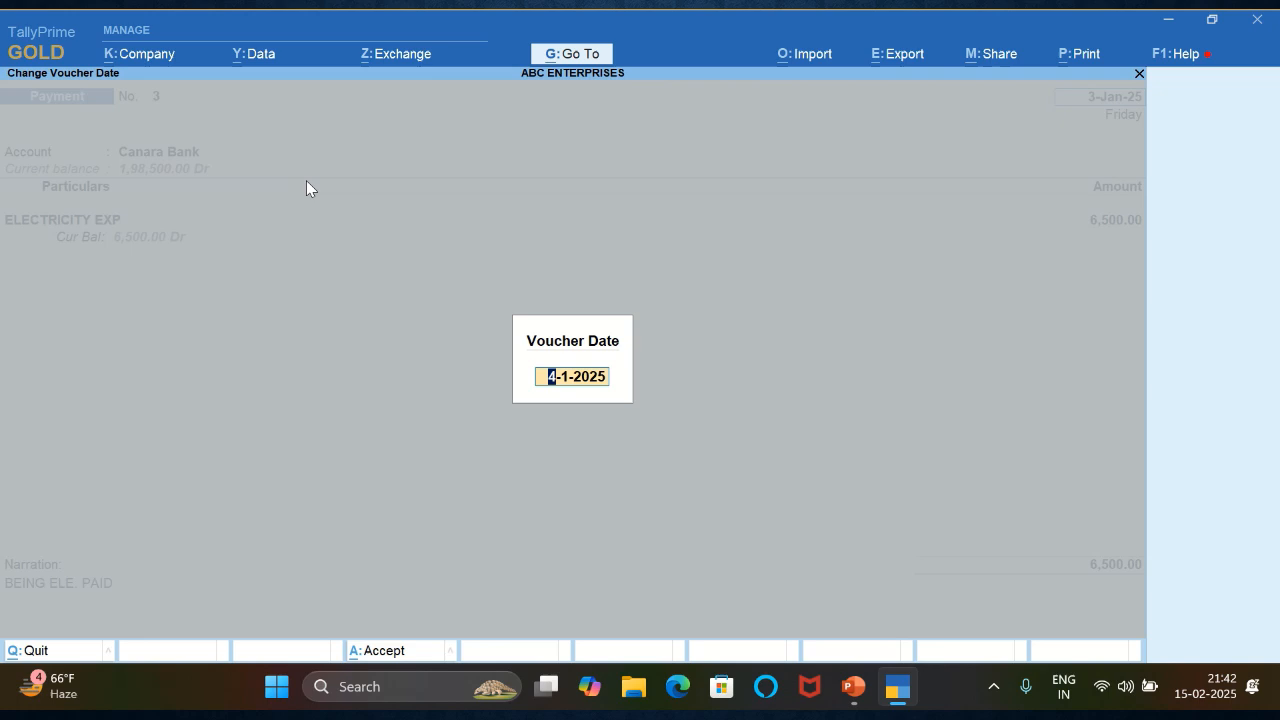
{"action": "key", "text": "Return"}
{"action": "type", "text": "5"}
{"action": "key", "text": "Return"}
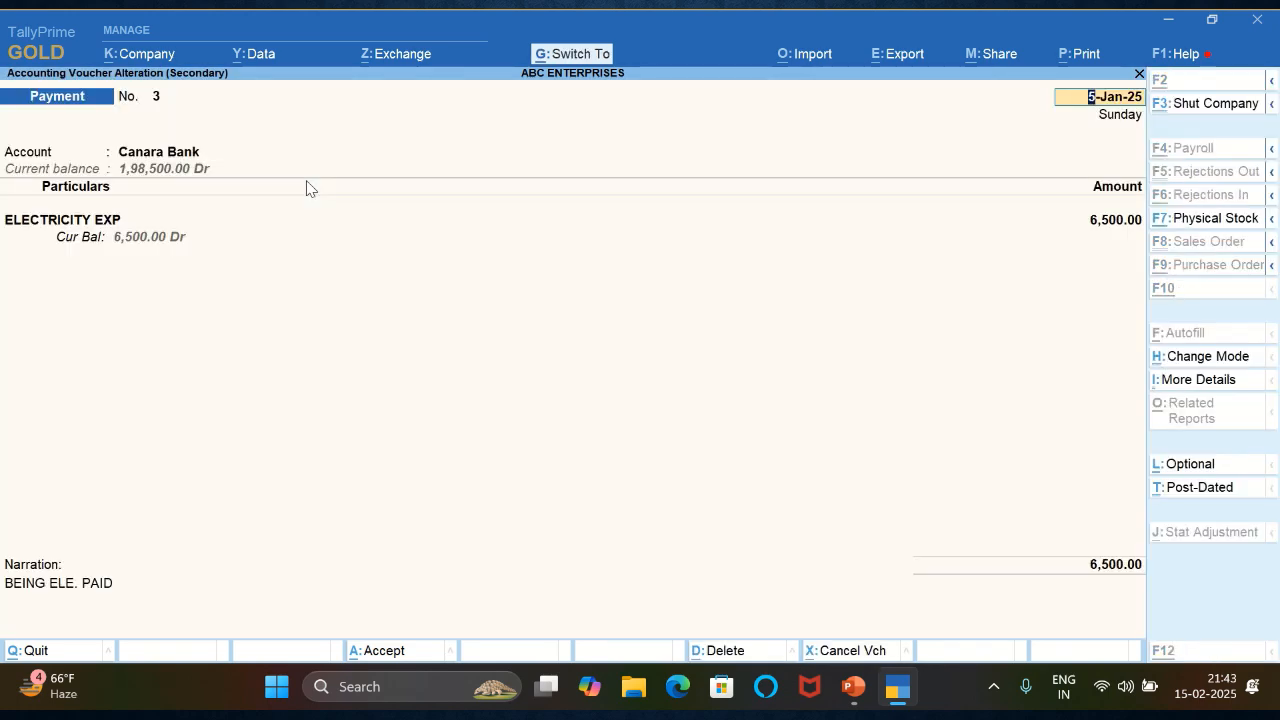
- Save the altered ELECTRICITY EXP payment voucher and leave the ledger reports back to the Gateway of Tally
{"action": "key", "text": "ctrl+a"}
{"action": "key", "text": "Escape"}
{"action": "key", "text": "Escape"}
{"action": "key", "text": "Escape"}
{"action": "key", "text": "Escape"}
- Open a new payment voucher and choose Canara Bank as its account
{"action": "key", "text": "Up"}
{"action": "key", "text": "Down"}
{"action": "key", "text": "Down"}
{"action": "key", "text": "Down"}
{"action": "key", "text": "Down"}
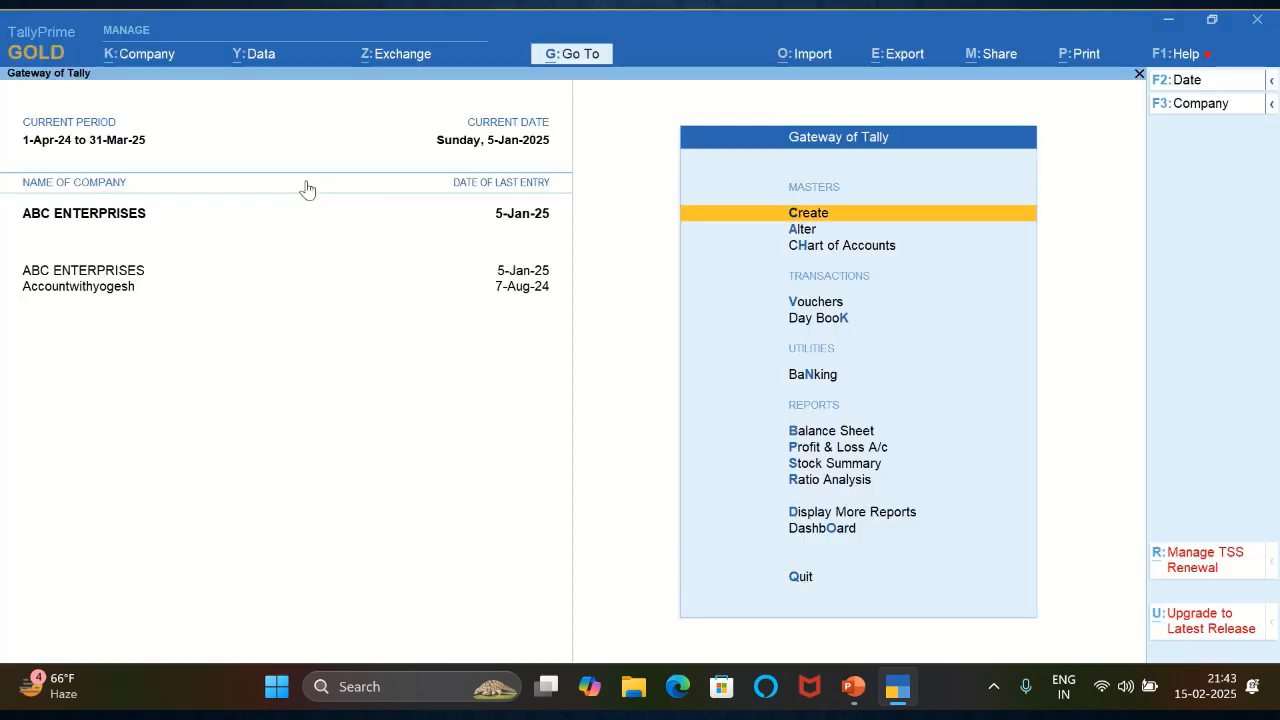
{"action": "key", "text": "Return"}
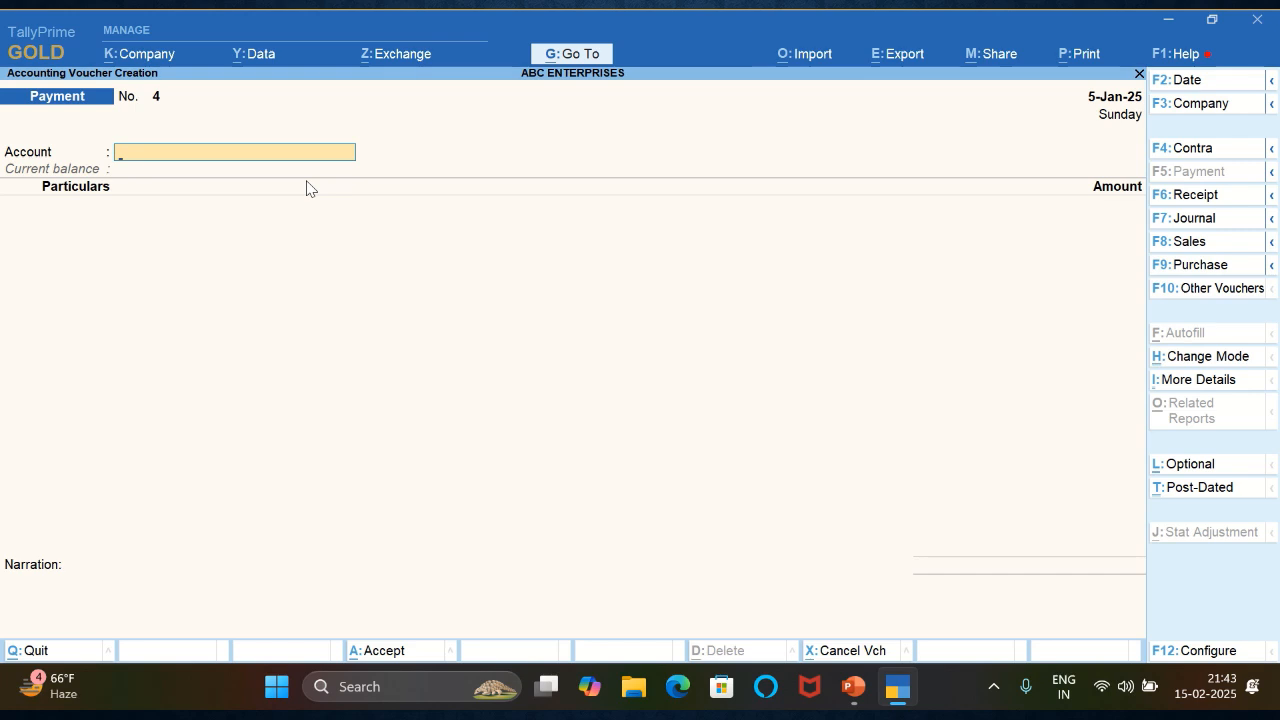
{"action": "key", "text": "Return"}
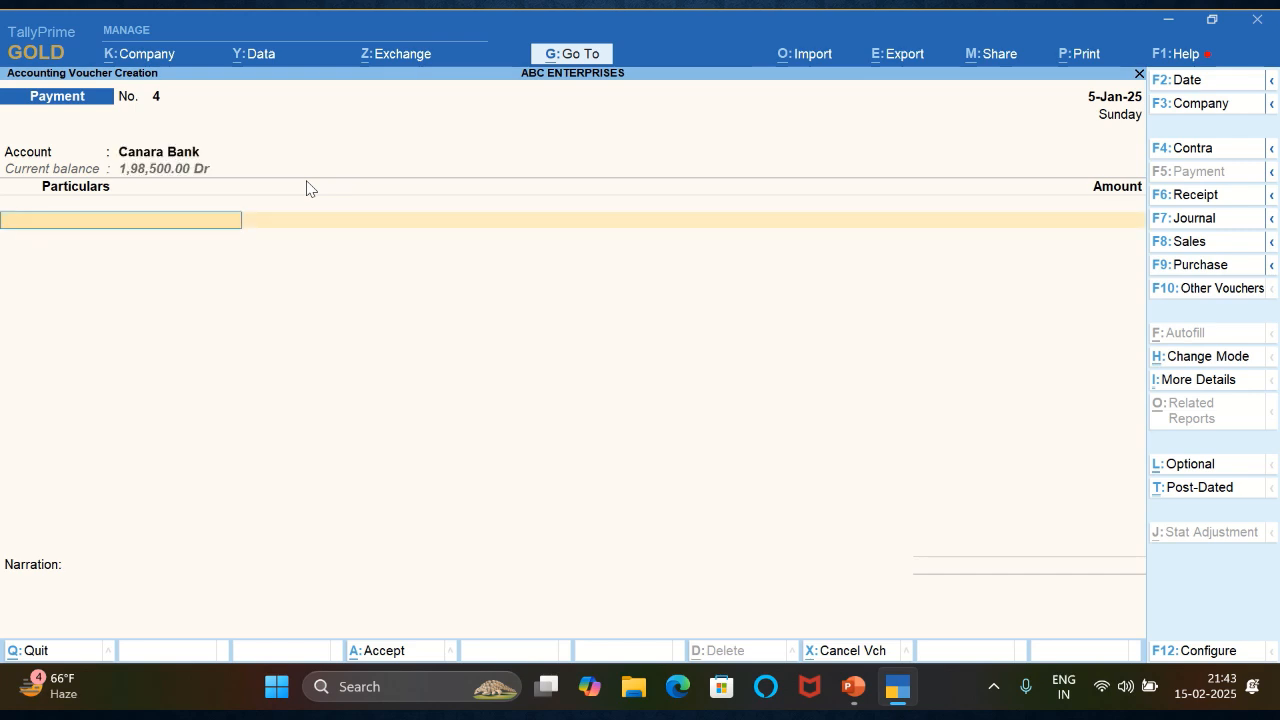
- Create a ledger named INTERNET CHARGES under Indirect Expenses from within the payment voucher
{"action": "key", "text": "alt+c"}
{"action": "type", "text": "INTERE"}
{"action": "key", "text": "BackSpace"}
{"action": "key", "text": "BackSpace"}
{"action": "key", "text": "BackSpace"}
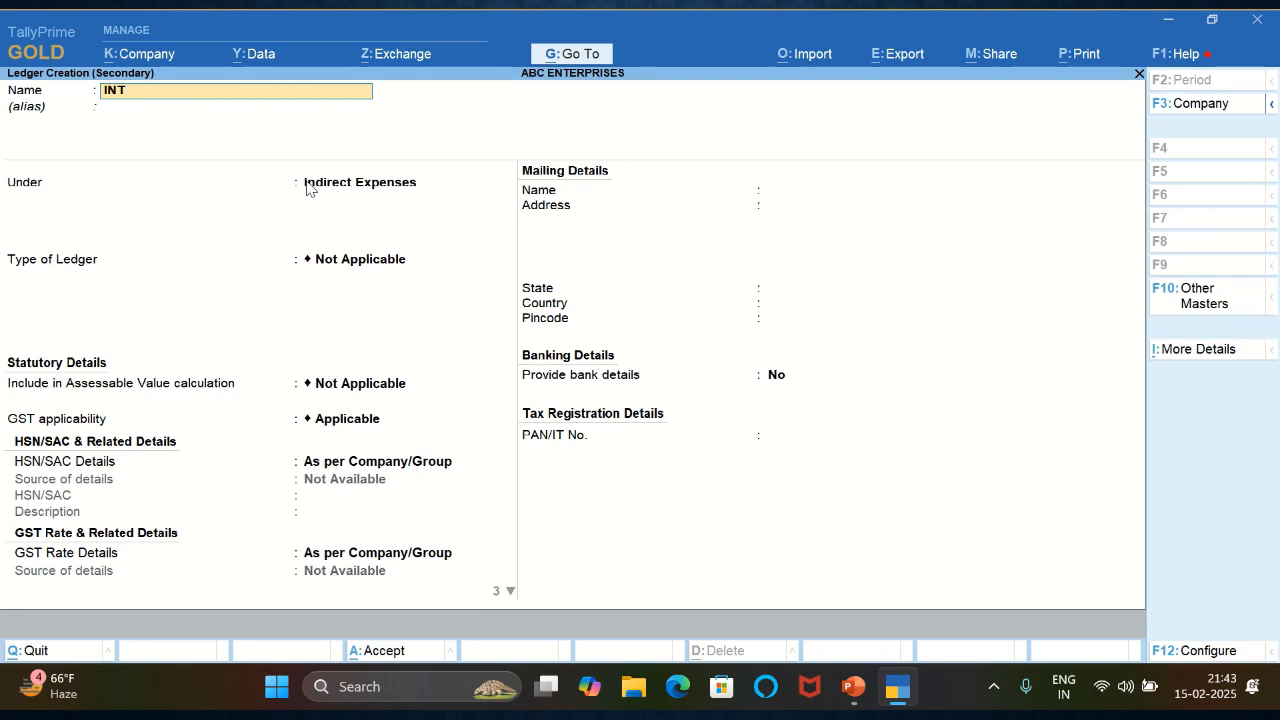
{"action": "type", "text": "ERNET CHARGES"}
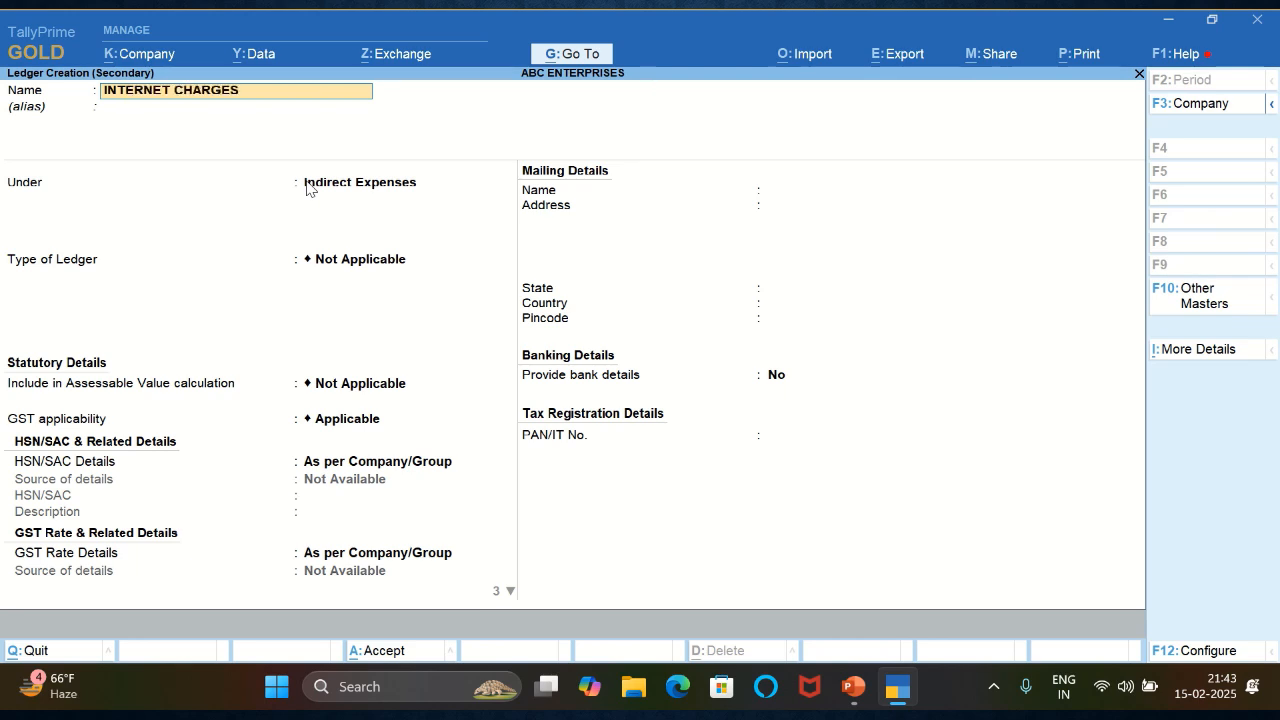
{"action": "key", "text": "Return"}
- Set the INTERNET CHARGES amount to 2500 and allocate the Canara Bank payment as an e-Fund Transfer
{"action": "key", "text": "Return"}
{"action": "key", "text": "ctrl+a"}
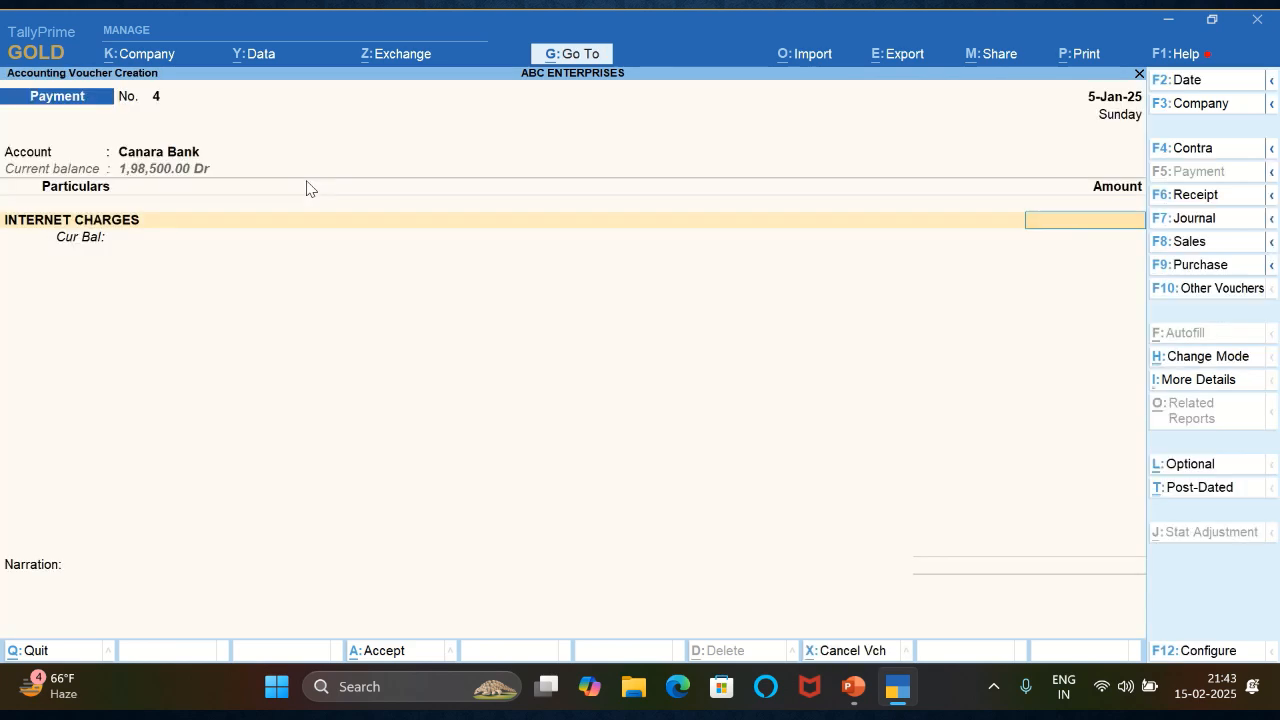
{"action": "type", "text": "2500"}
{"action": "key", "text": "Return"}
{"action": "key", "text": "Return"}
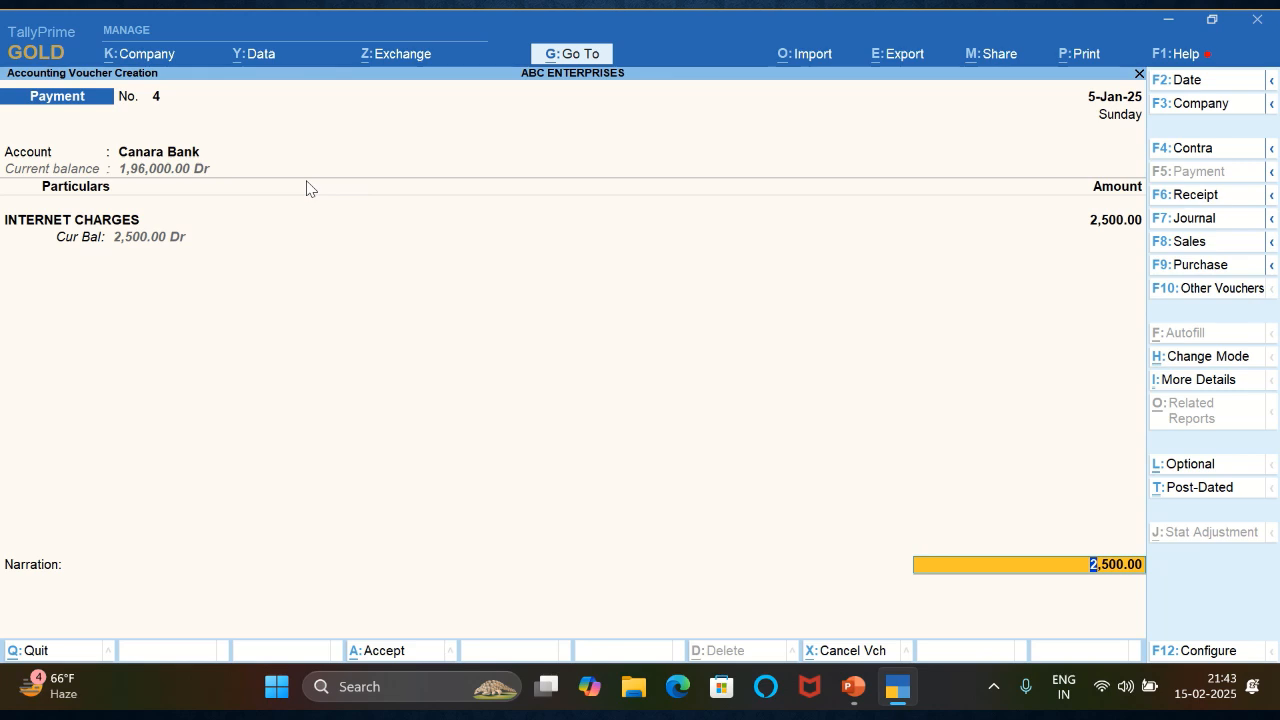
{"action": "key", "text": "Return"}
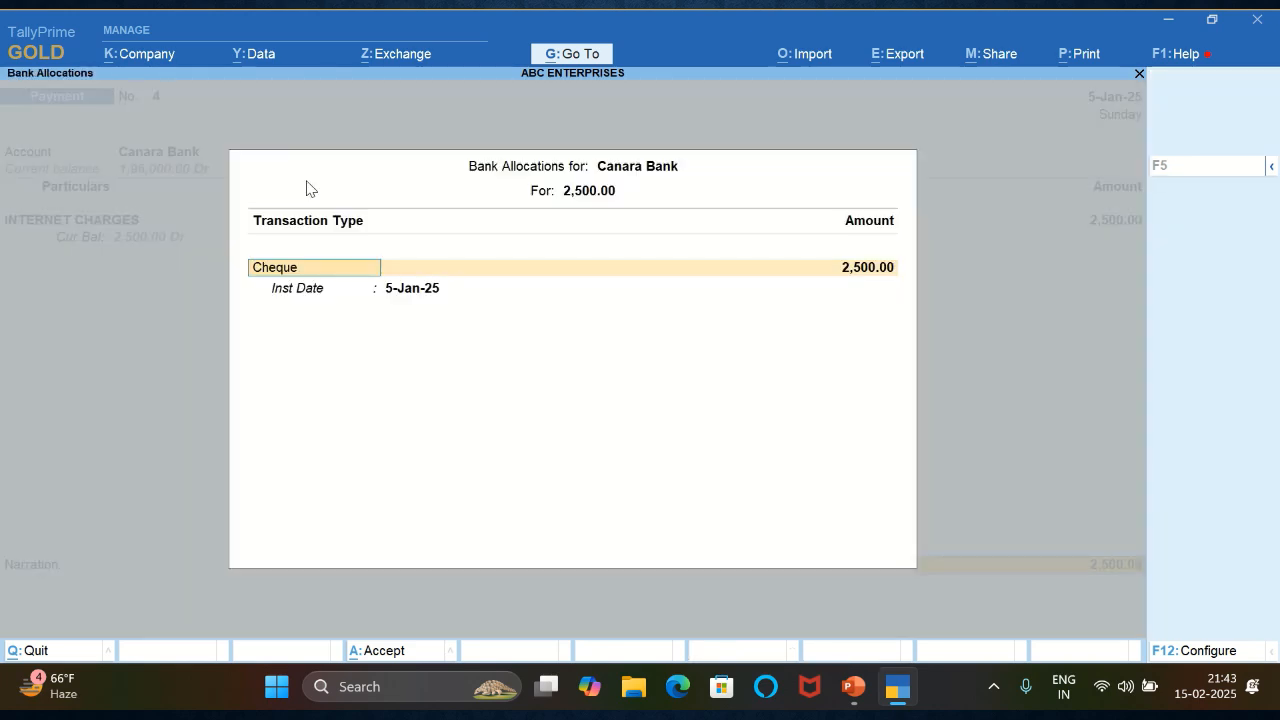
{"action": "type", "text": "ef"}
{"action": "key", "text": "Return"}
{"action": "key", "text": "Return"}
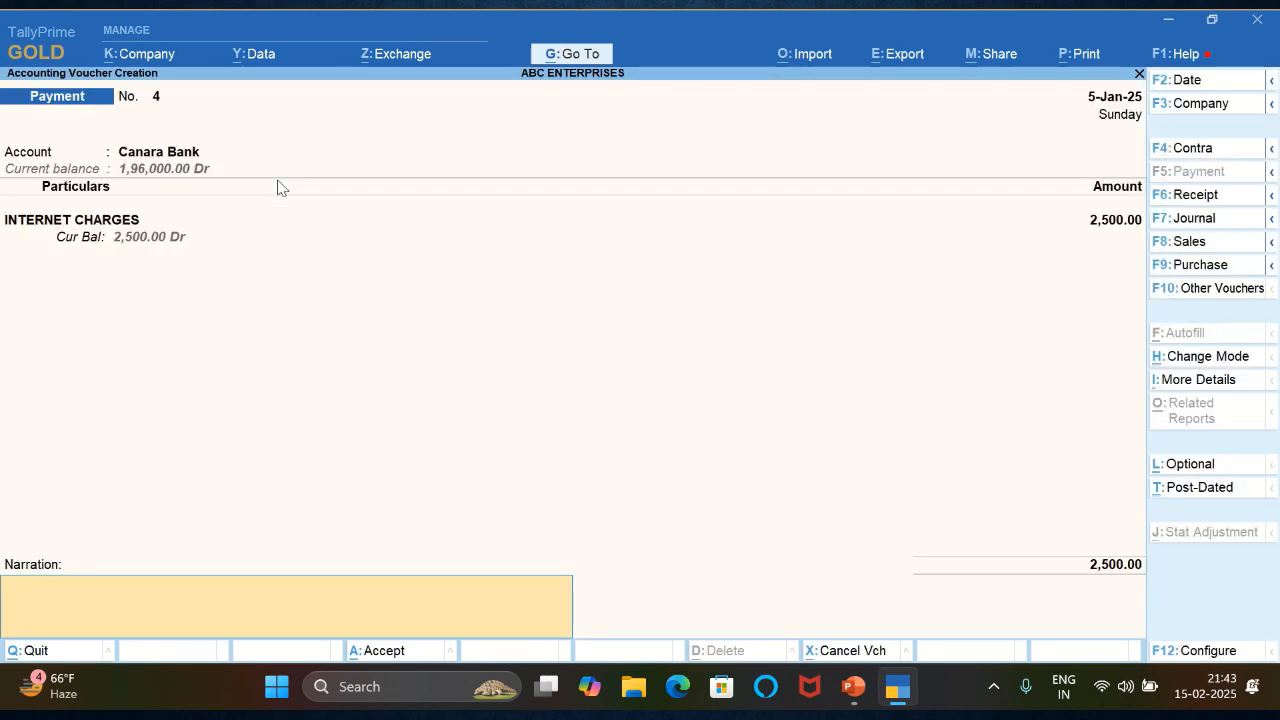
- Enter the narration BEING INTERNET CHARGES PAID, set the voucher date to 6-1-2025, and save the payment voucher
{"action": "type", "text": "BEING INTER"}
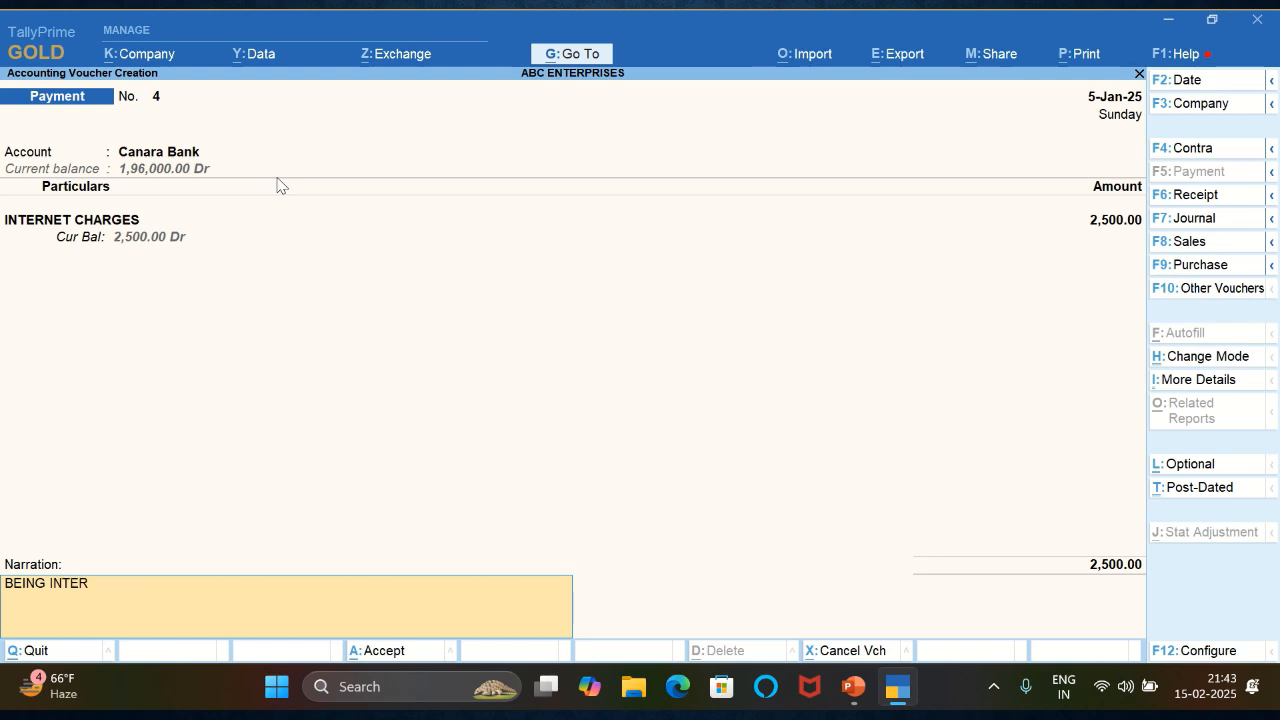
{"action": "type", "text": "NET CHARGES PAID"}
{"action": "key", "text": "F2"}
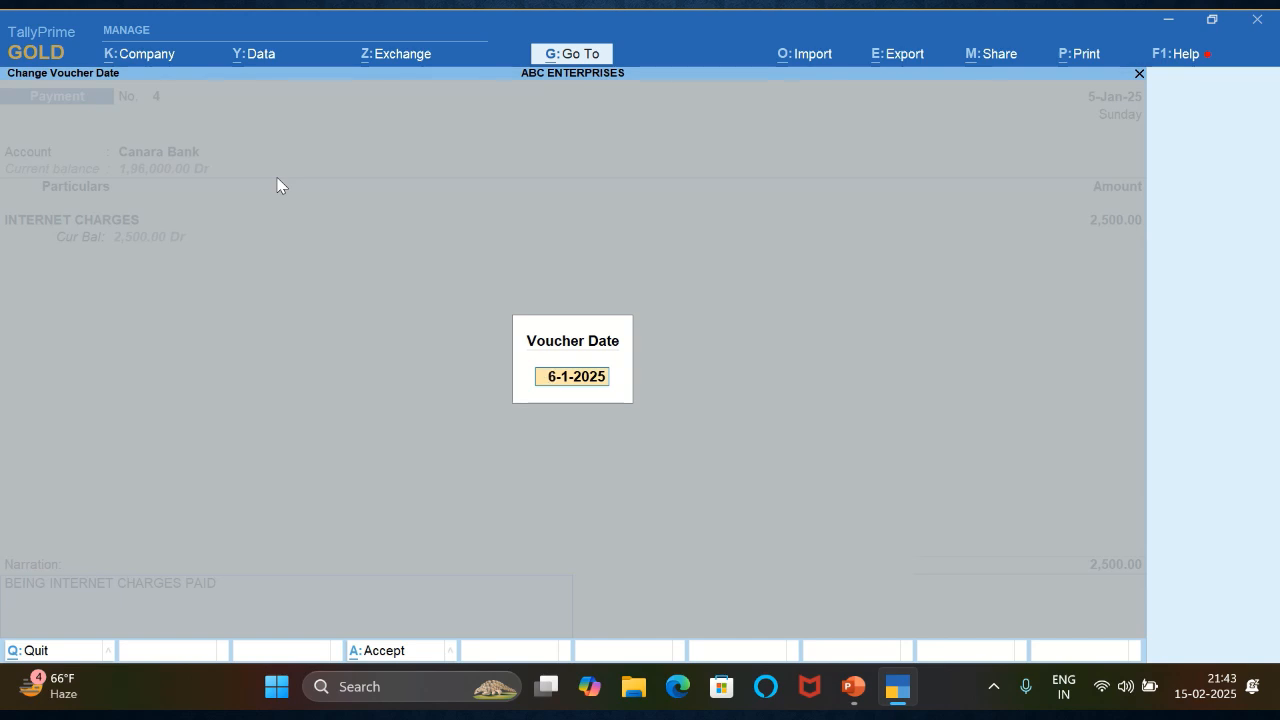
{"action": "key", "text": "Return"}
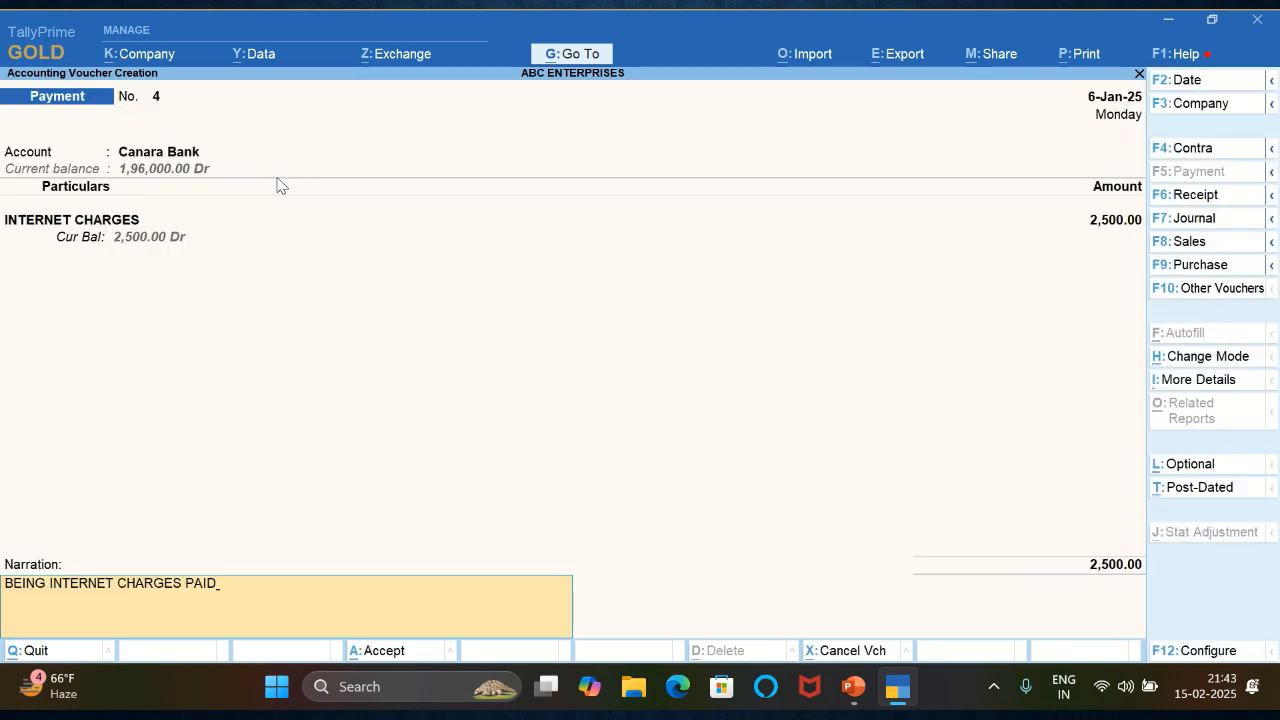
{"action": "key", "text": "Return"}
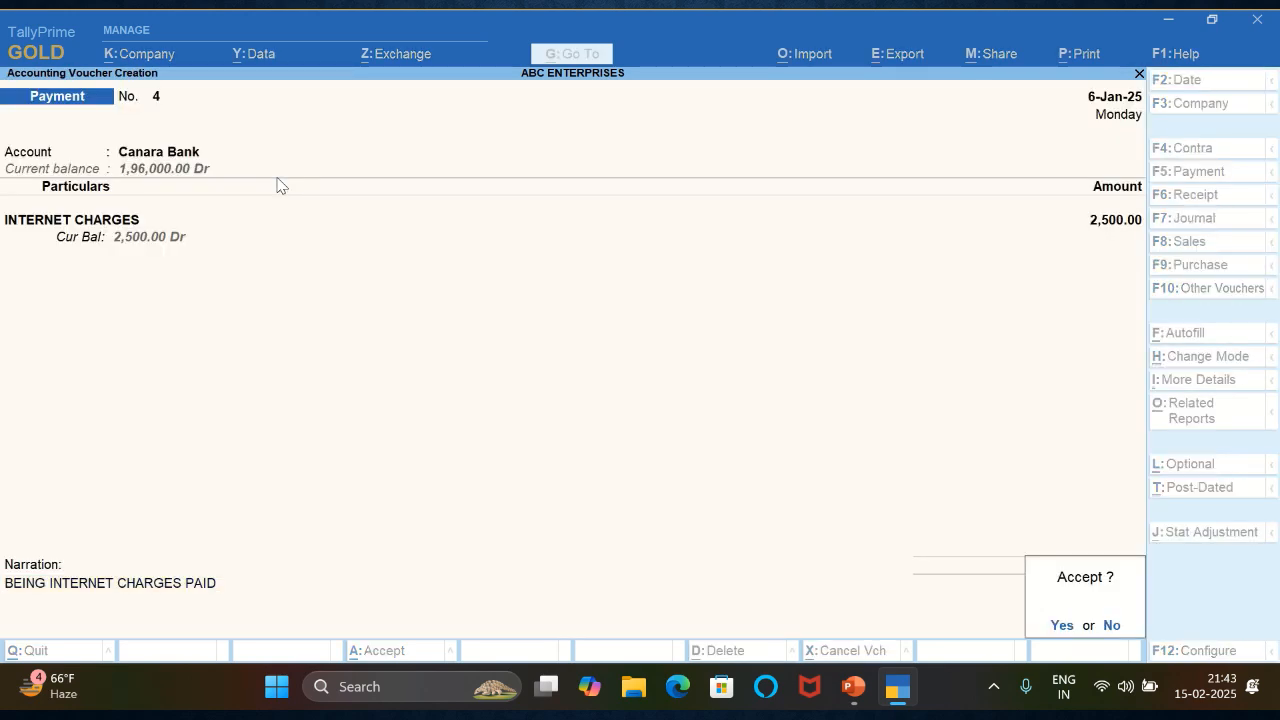
{"action": "key", "text": "Return"}
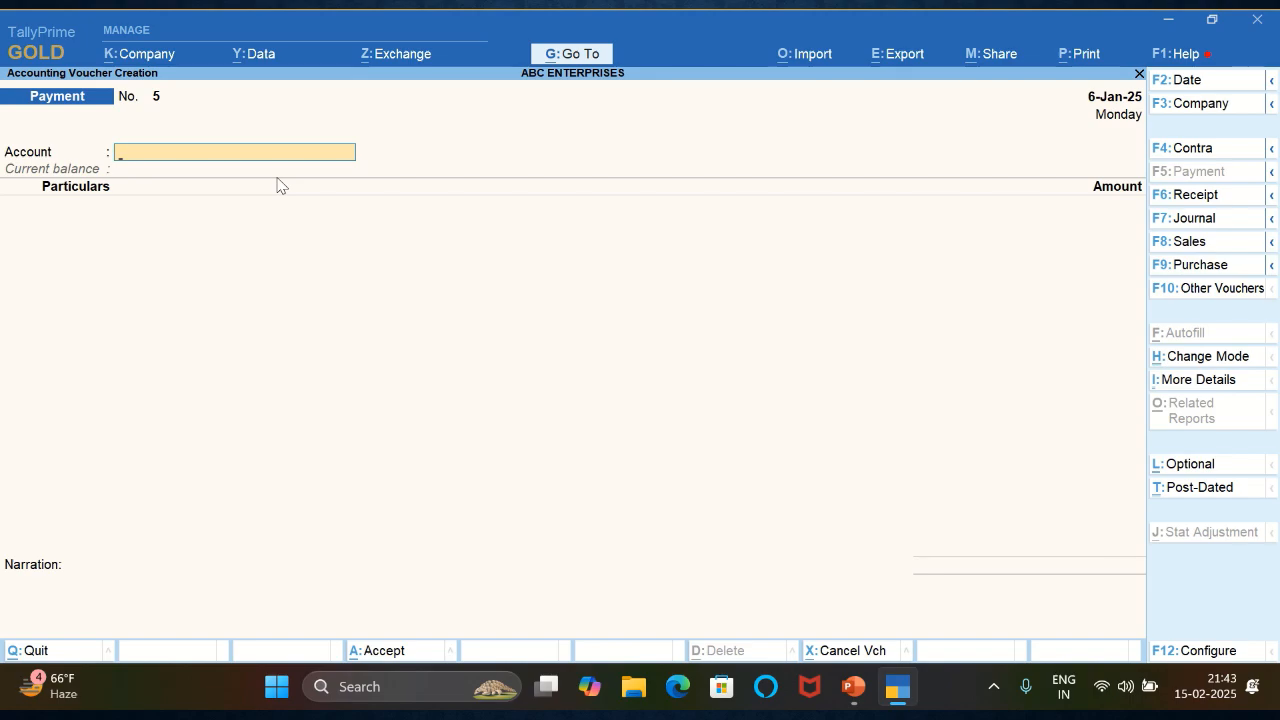
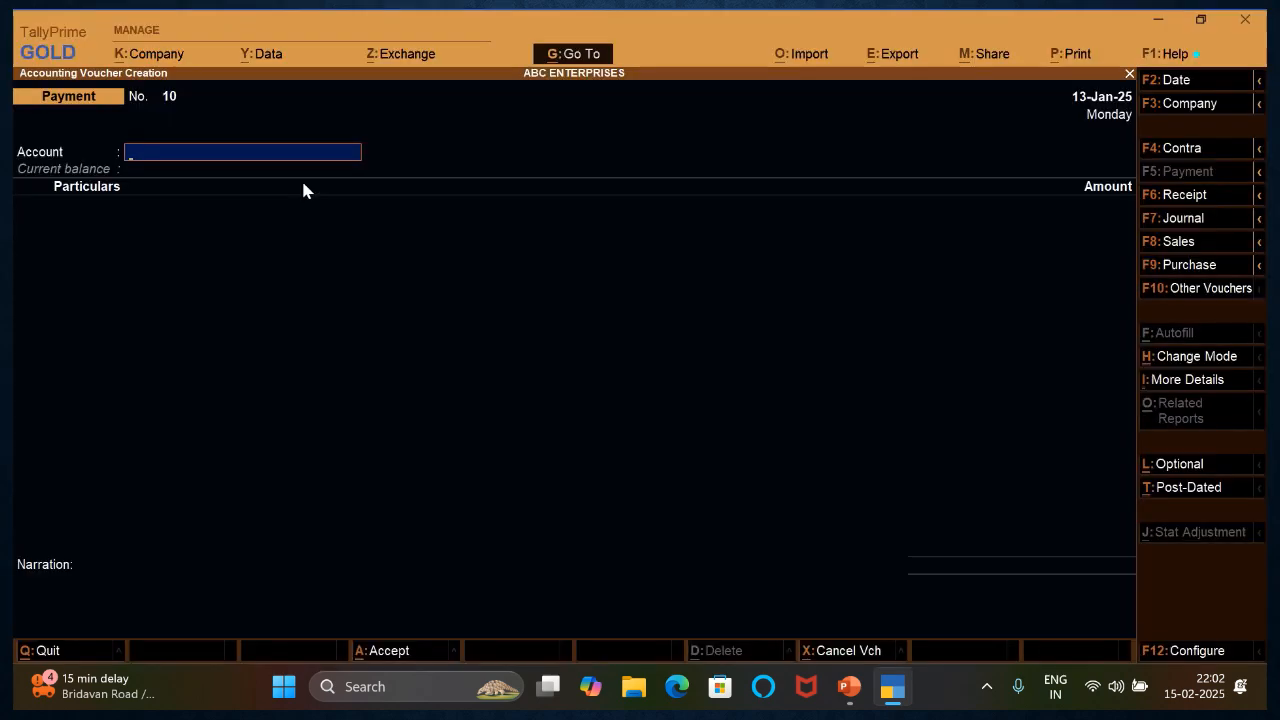
- Enter a Canara Bank payment of 5000 for the PETROL ledger and allocate it as an e-Fund Transfer
{"action": "key", "text": "Return"}
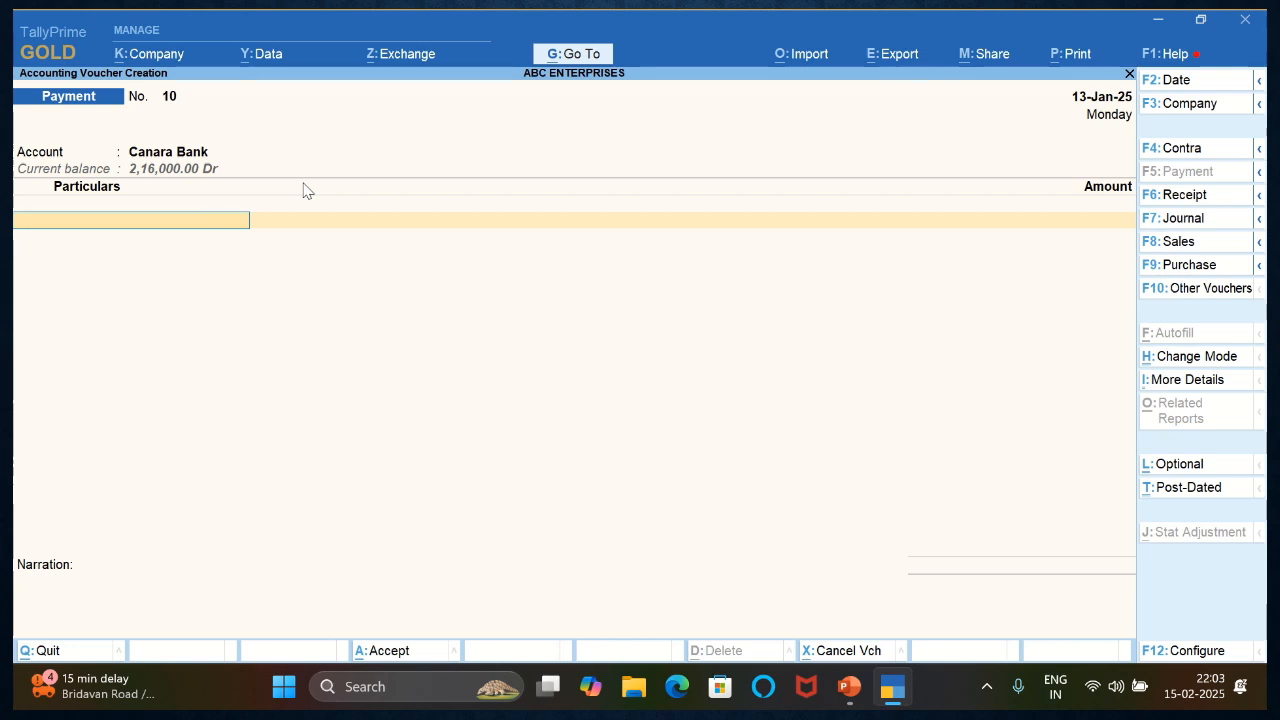
{"action": "type", "text": "PE"}
{"action": "key", "text": "Return"}
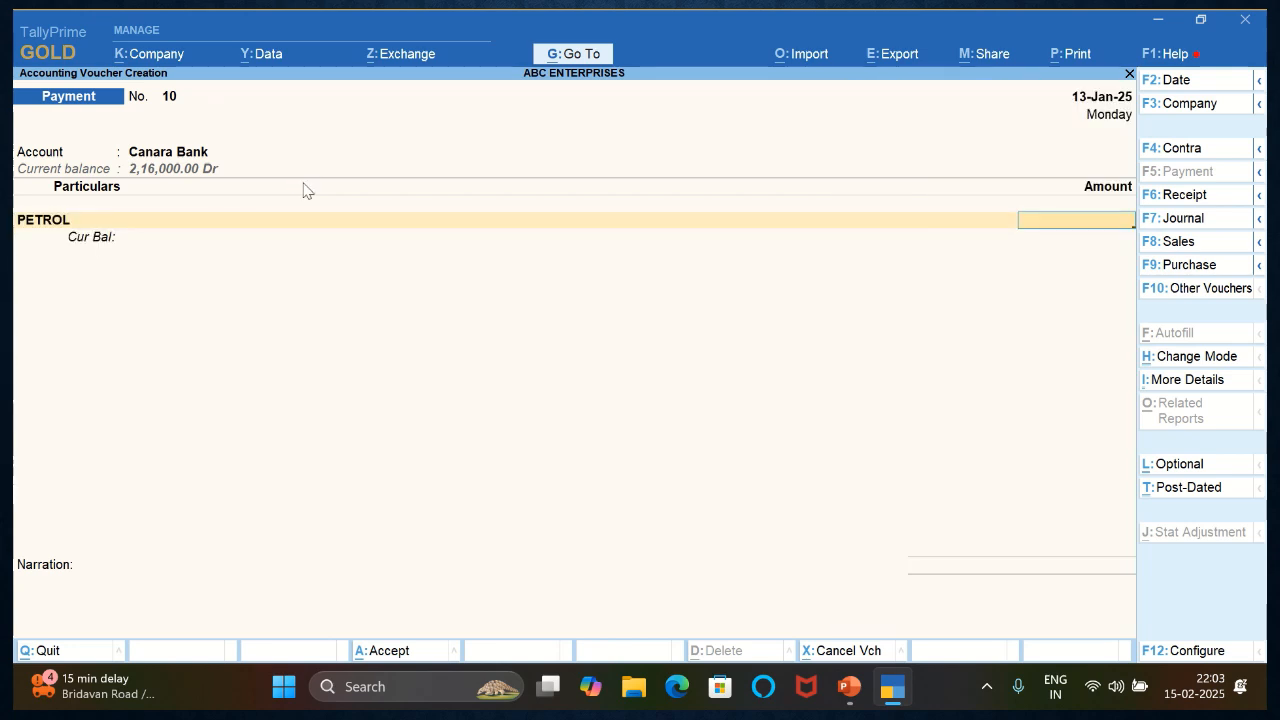
{"action": "type", "text": "5000"}
{"action": "key", "text": "Return"}
{"action": "key", "text": "Return"}
{"action": "key", "text": "Return"}
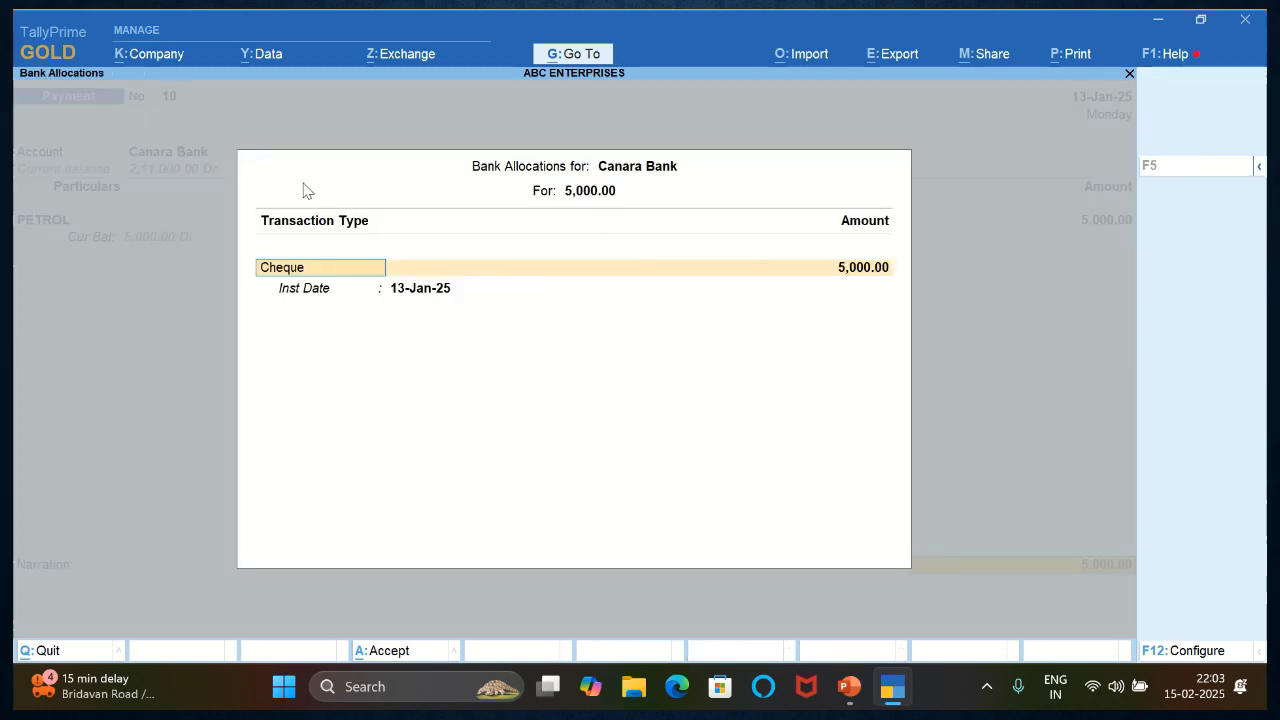
{"action": "type", "text": "e"}
{"action": "key", "text": "Return"}
{"action": "key", "text": "Return"}
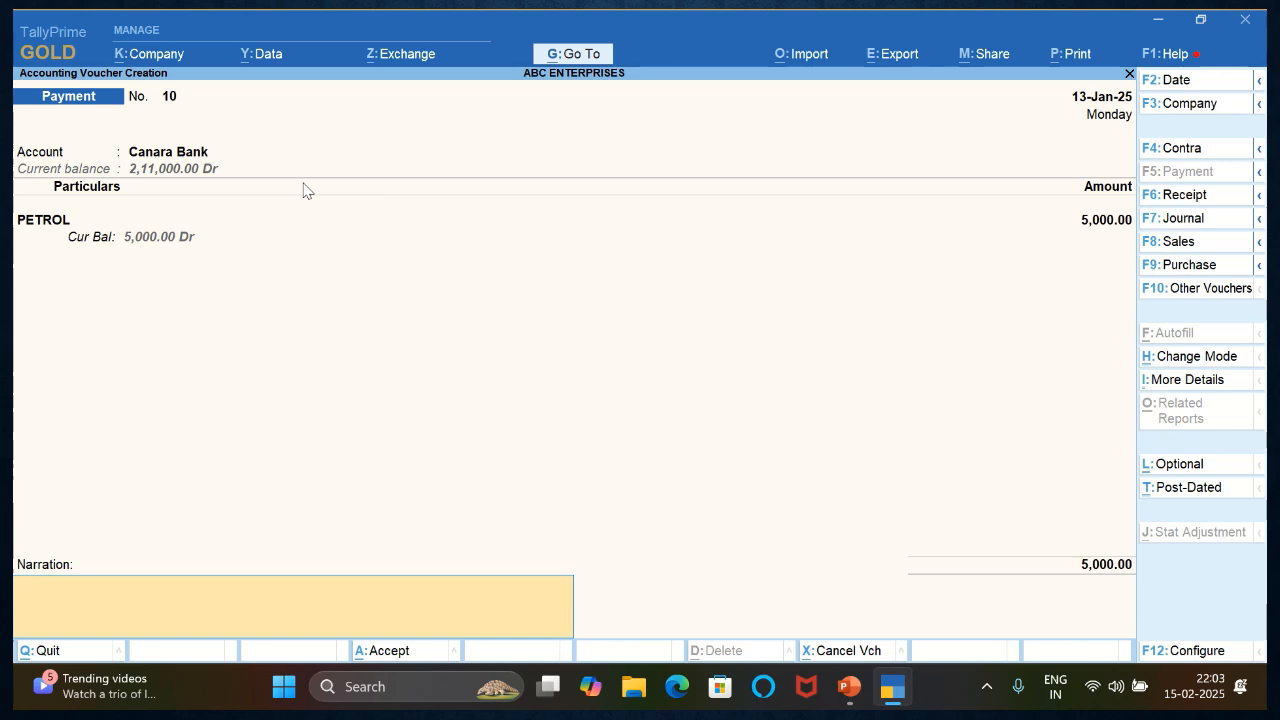
- Enter the narration BEING PETROL EXP PAID and save the payment voucher
{"action": "type", "text": "BEING PETROL EXP"}
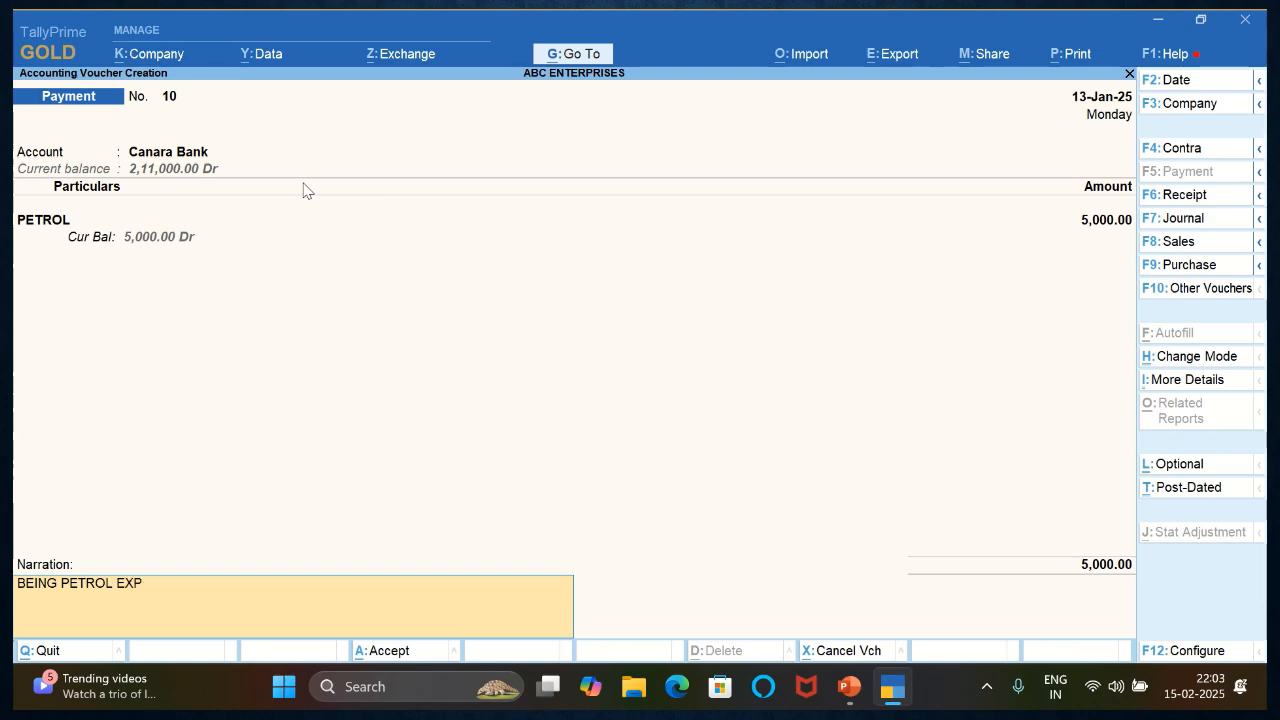
{"action": "type", "text": " PAID"}
{"action": "key", "text": "Return"}
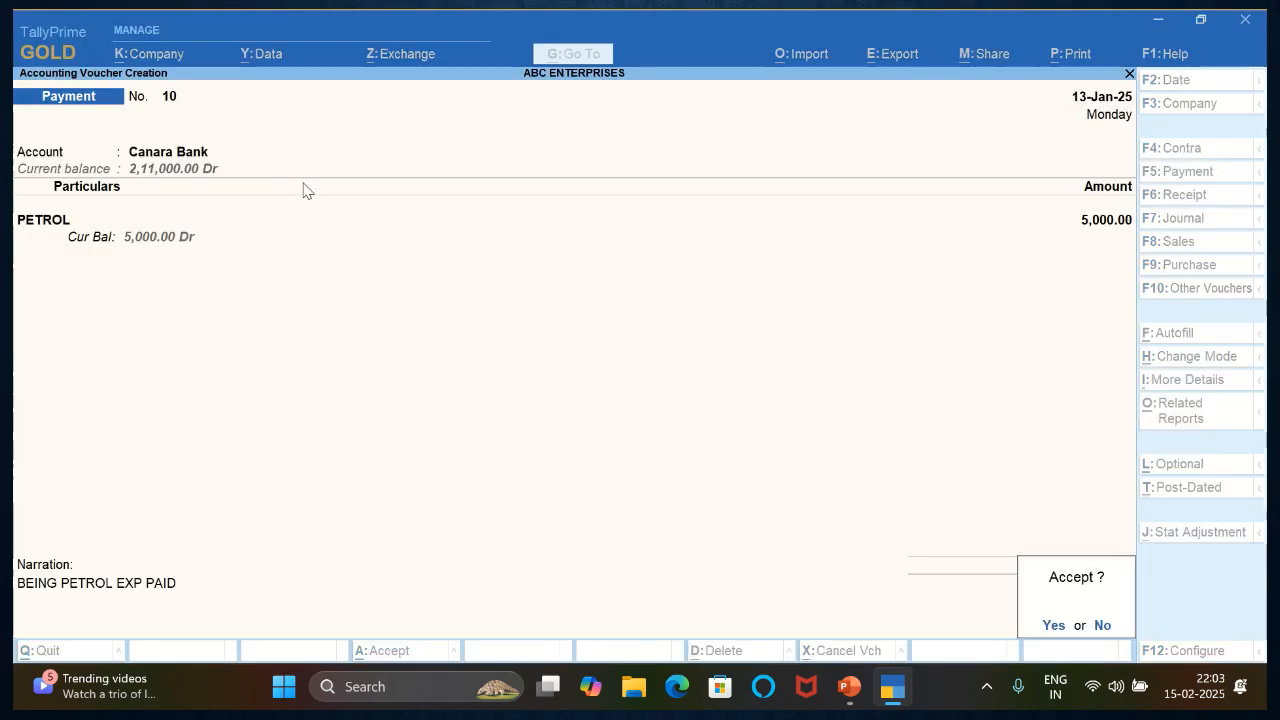
{"action": "key", "text": "Return"}
- Set the new payment voucher's date to 14-1-2025 and enter 4000 for AC REPAIR from Canara Bank
{"action": "key", "text": "F2"}
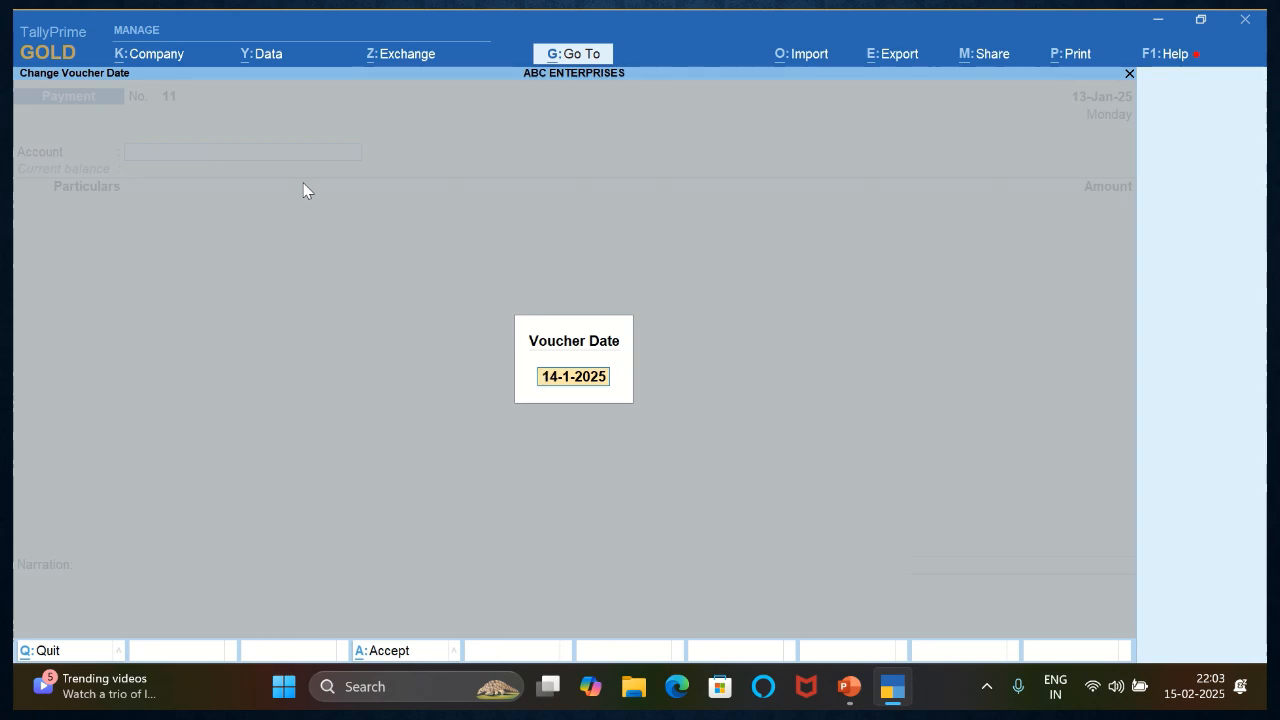
{"action": "key", "text": "Return"}
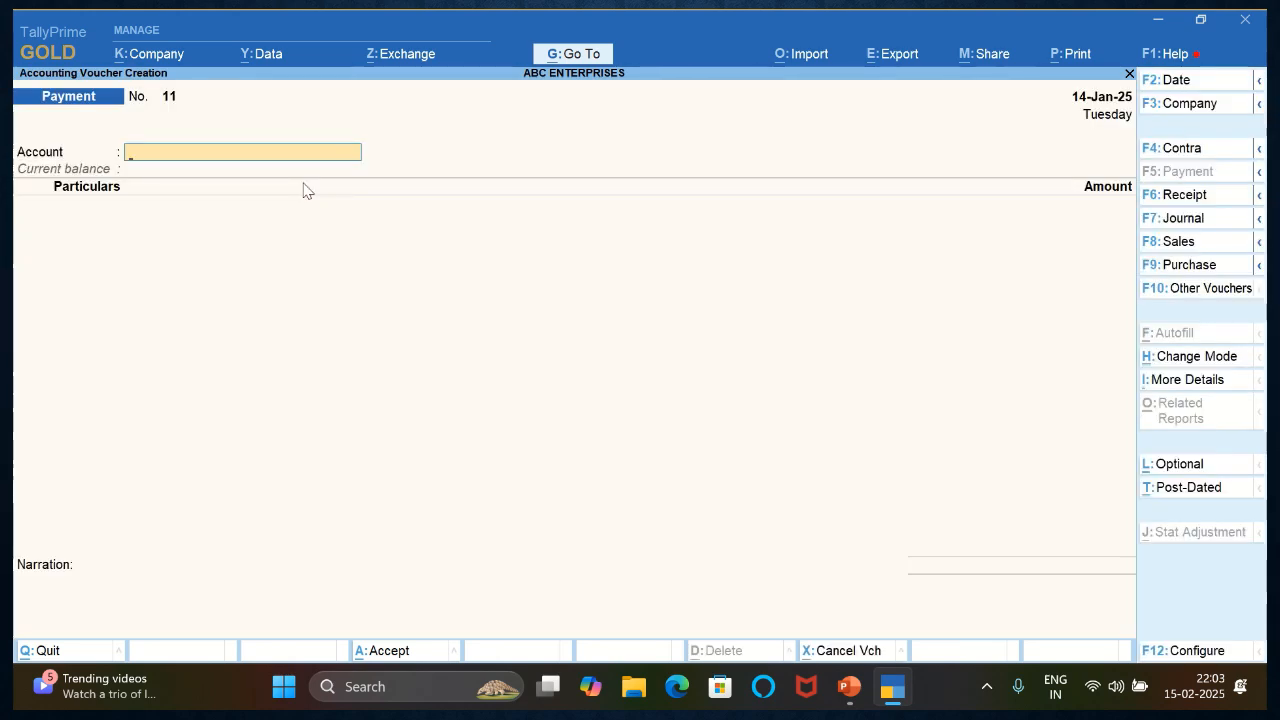
{"action": "key", "text": "Return"}
{"action": "type", "text": "AC"}
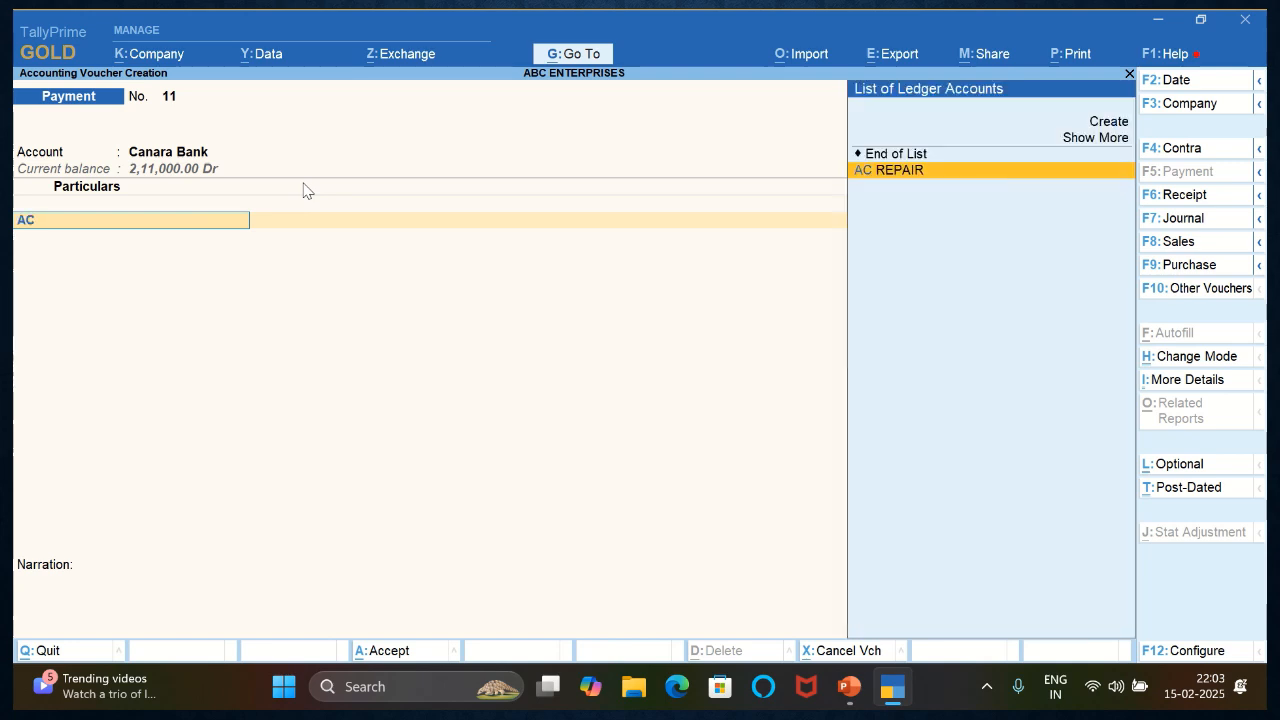
{"action": "key", "text": "Return"}
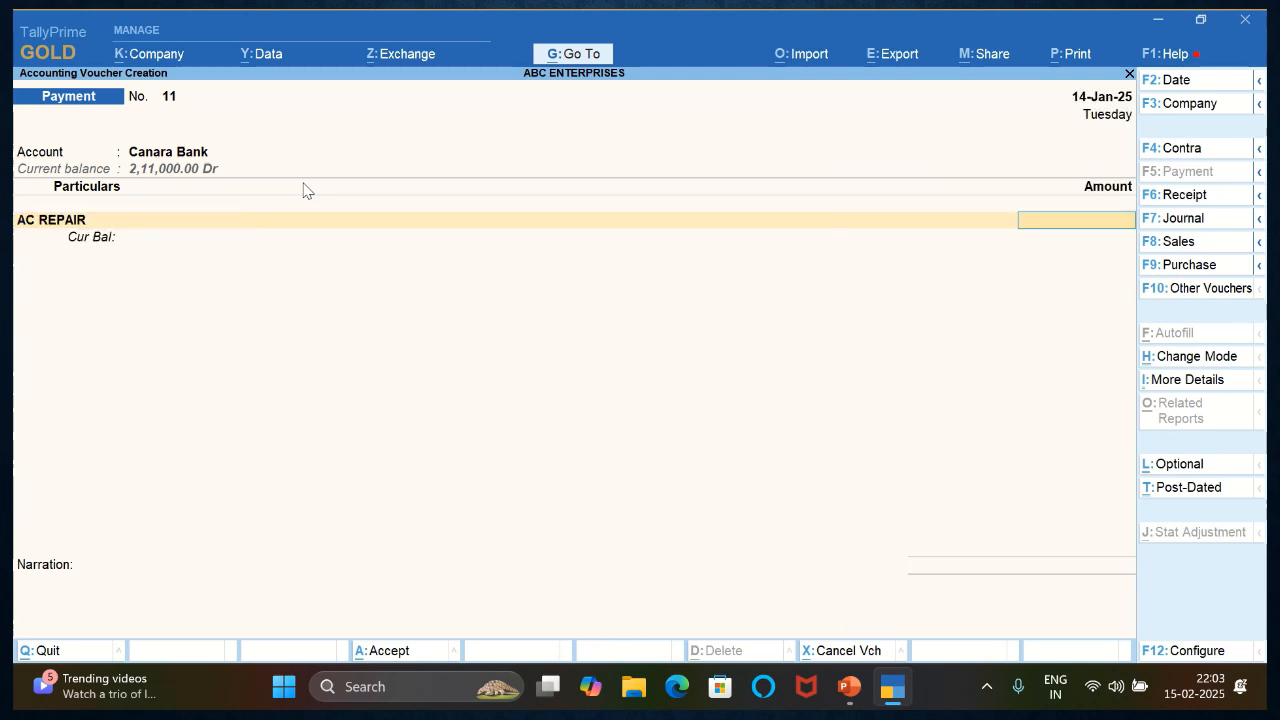
{"action": "type", "text": "4000"}
{"action": "key", "text": "Return"}
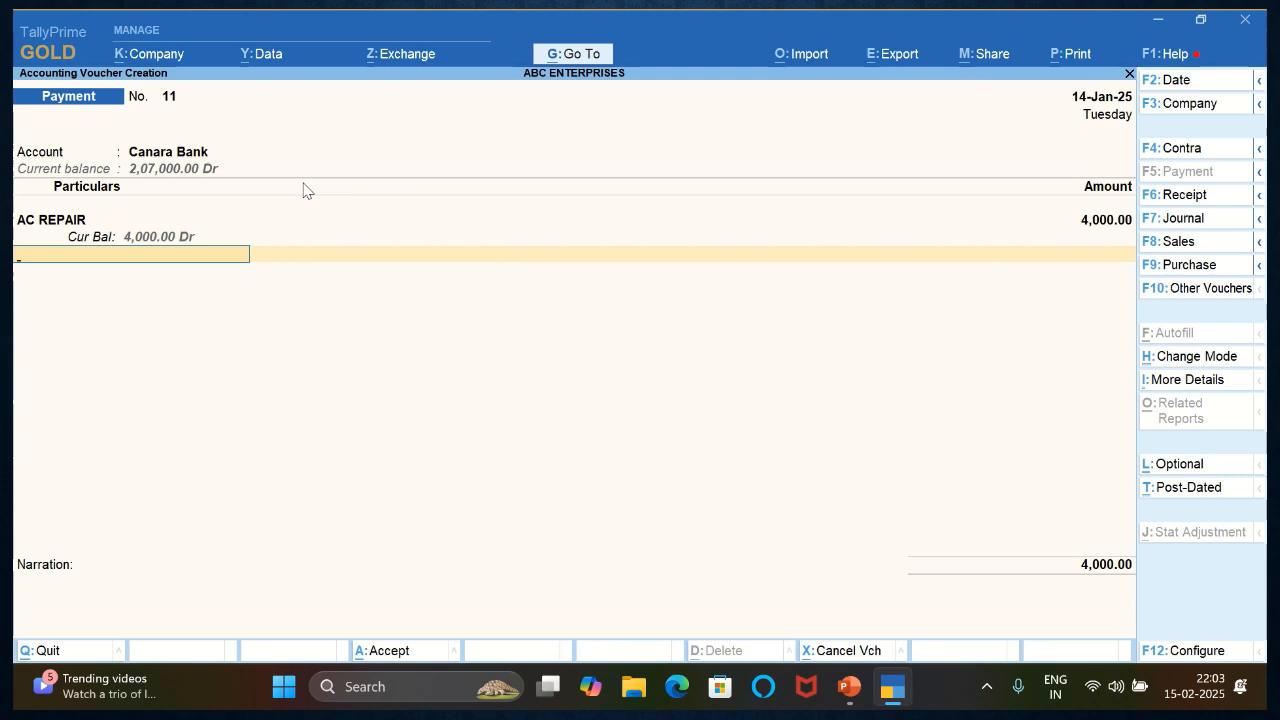
- Allocate the AC REPAIR payment from Canara Bank as an e-Fund Transfer
{"action": "key", "text": "Return"}
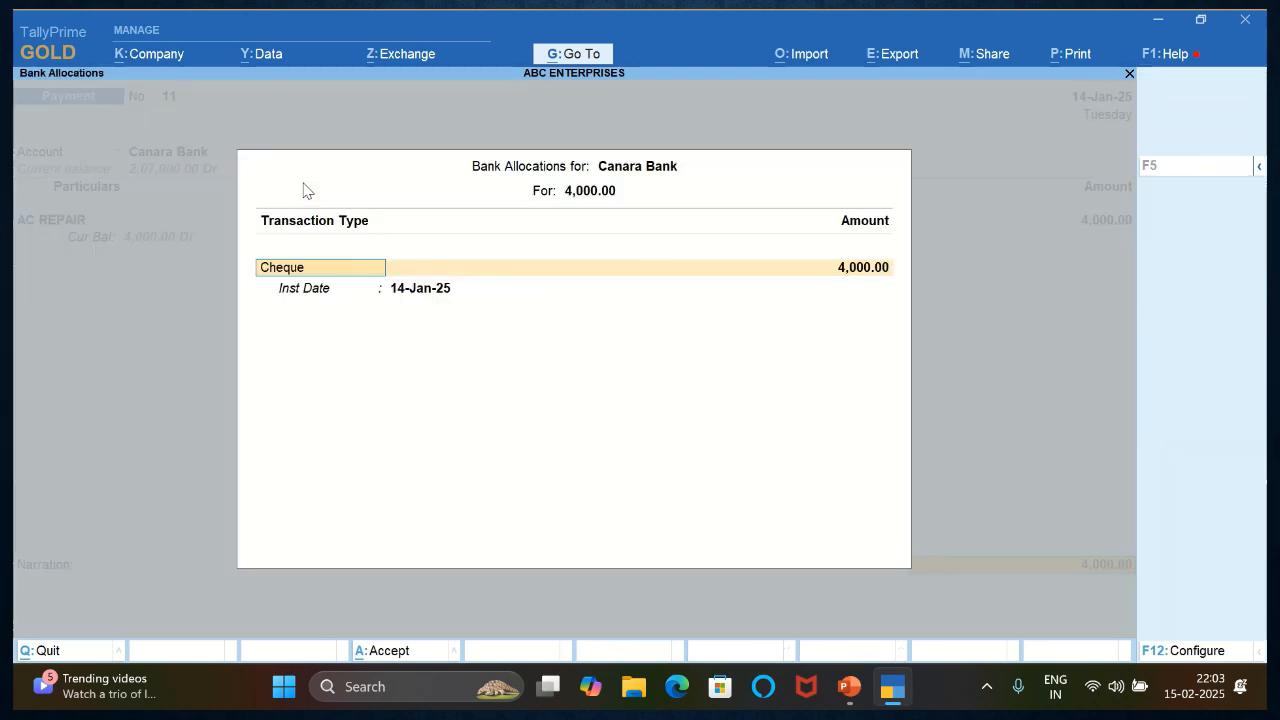
{"action": "type", "text": "EF"}
{"action": "key", "text": "Return"}
{"action": "key", "text": "Return"}
{"action": "key", "text": "Return"}
{"action": "key", "text": "Return"}
{"action": "key", "text": "Return"}
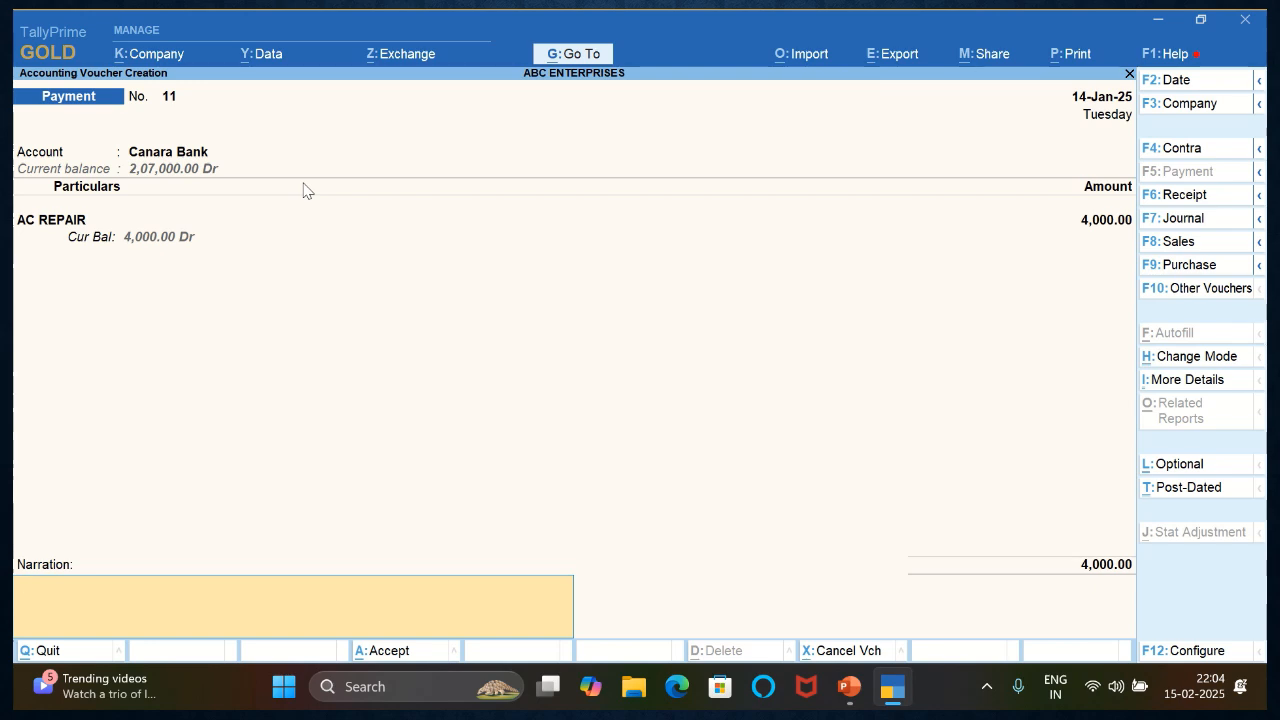
- Enter the narration BEING AC REPAIR and save the payment voucher
{"action": "type", "text": "BEING AC REPAIR"}
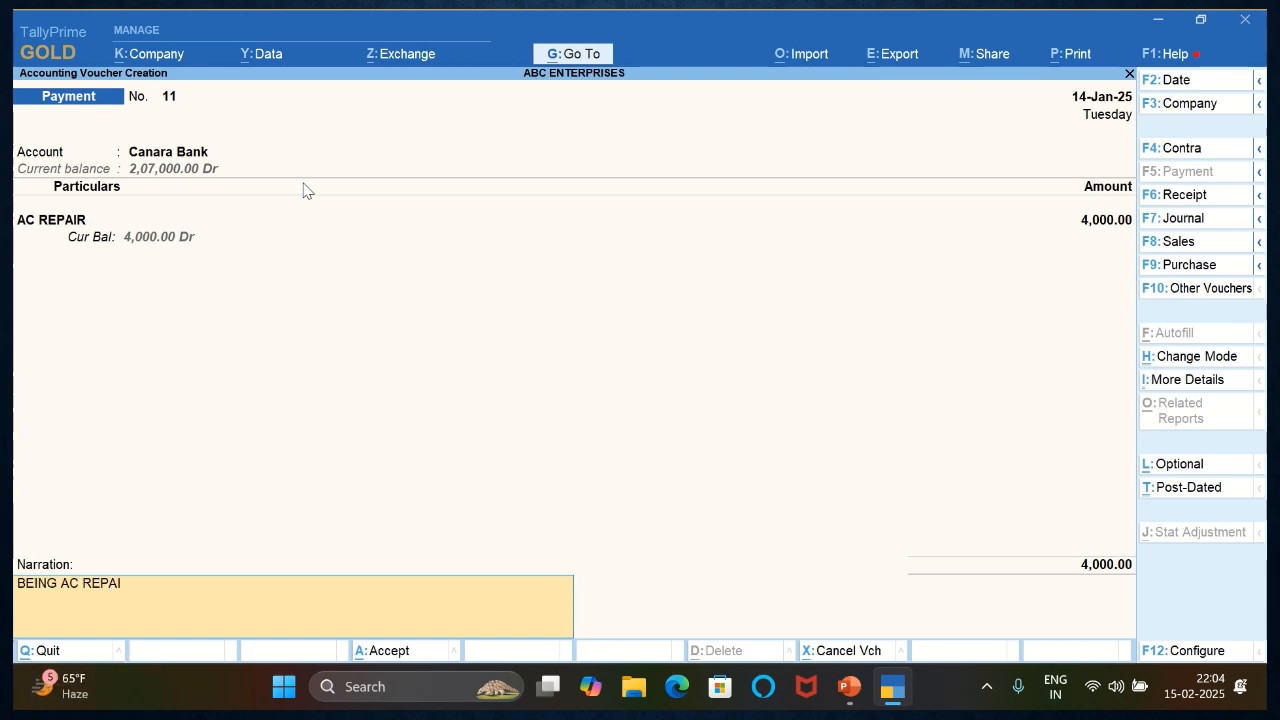
{"action": "key", "text": "Return"}
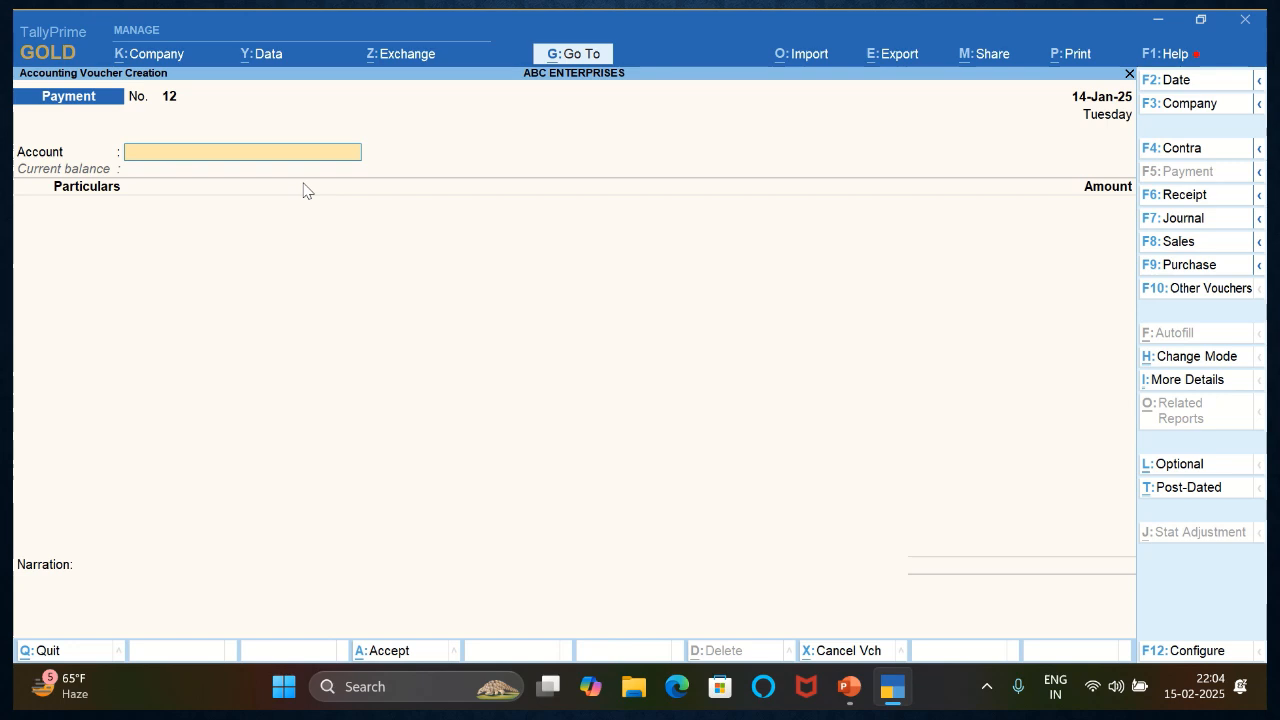
- Advance the voucher date to 15-Jan-25 and start a receipt voucher into Canara Bank with the INTEREST ledger
{"action": "key", "text": "F2"}
{"action": "key", "text": "Return"}
{"action": "key", "text": "F6"}
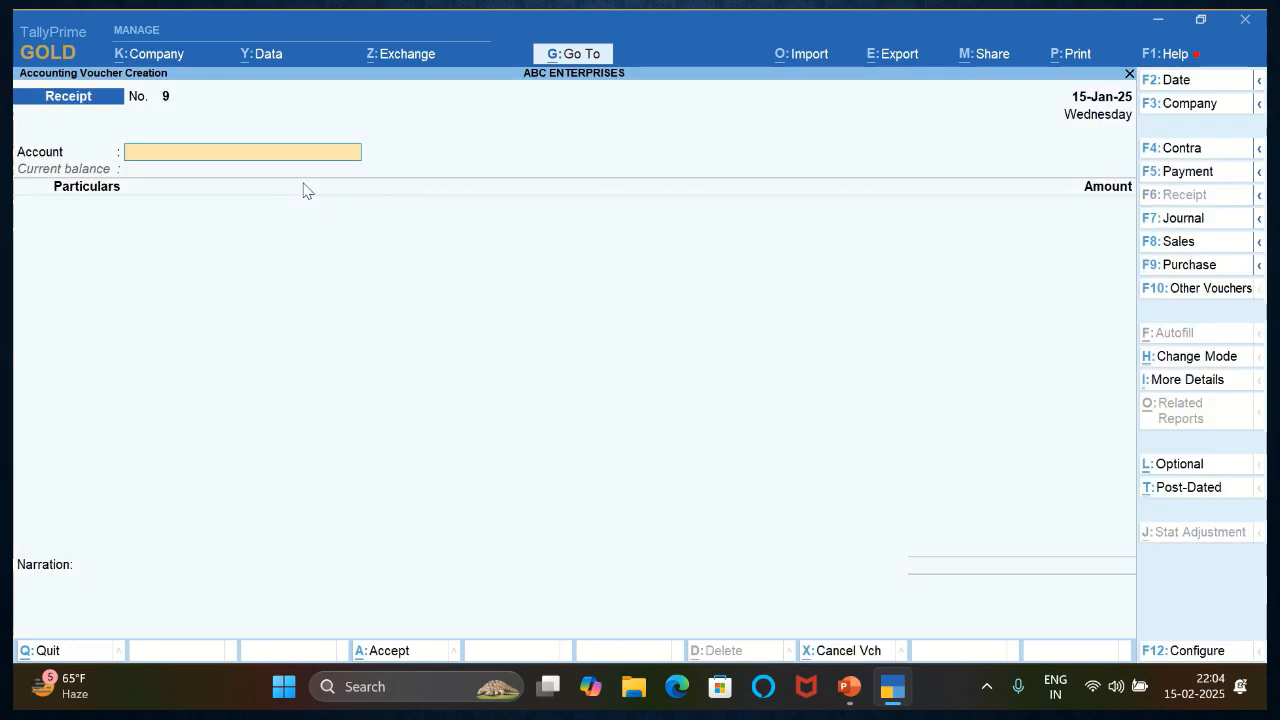
{"action": "key", "text": "Return"}
{"action": "type", "text": "IN"}
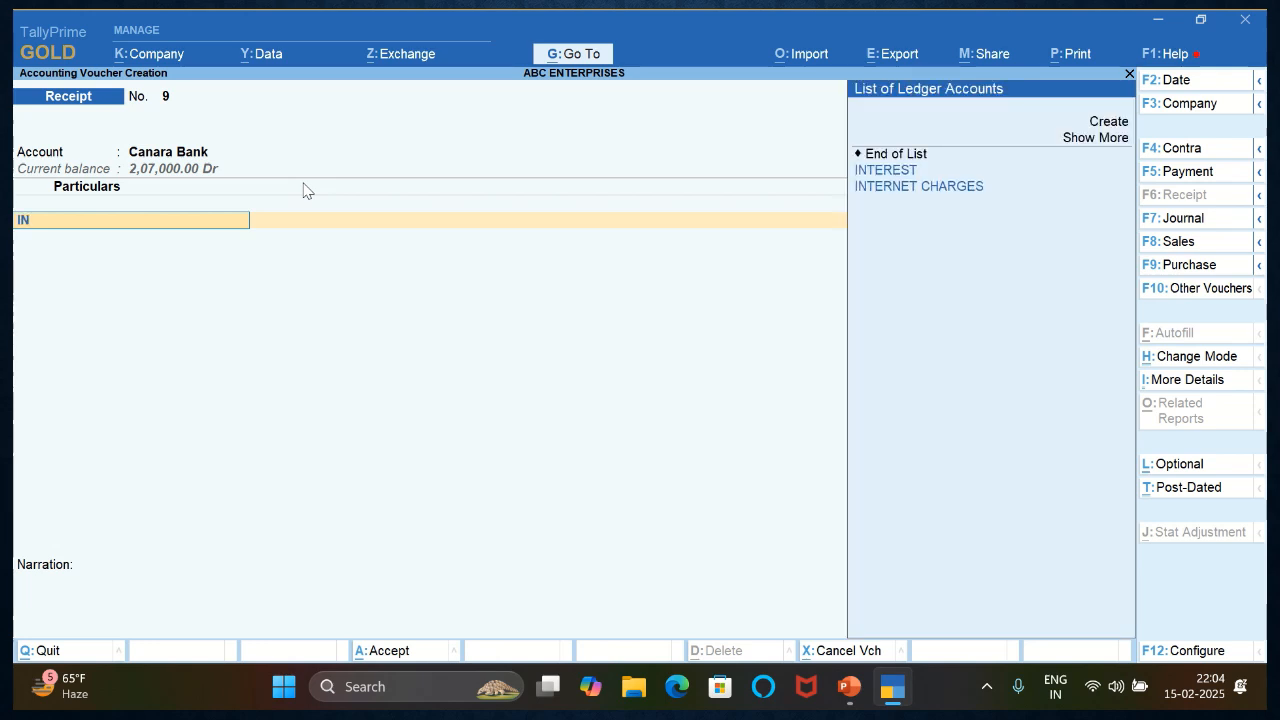
{"action": "key", "text": "Up"}
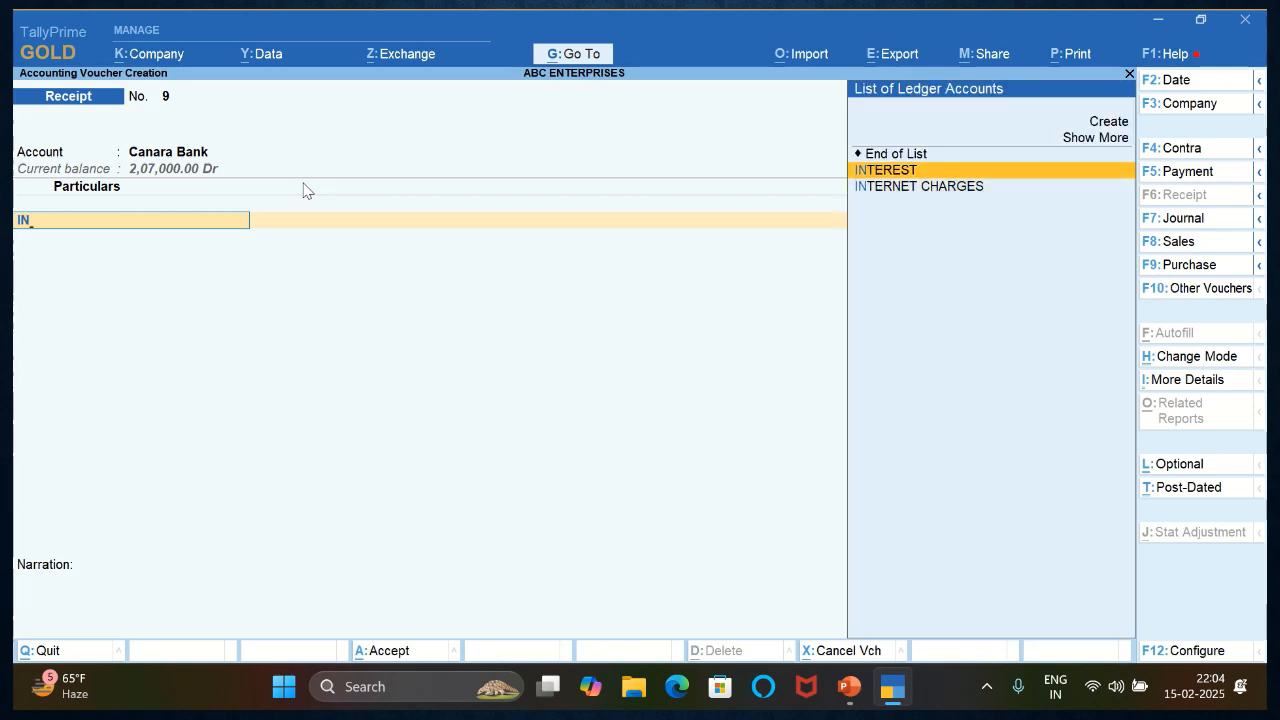
{"action": "key", "text": "Return"}
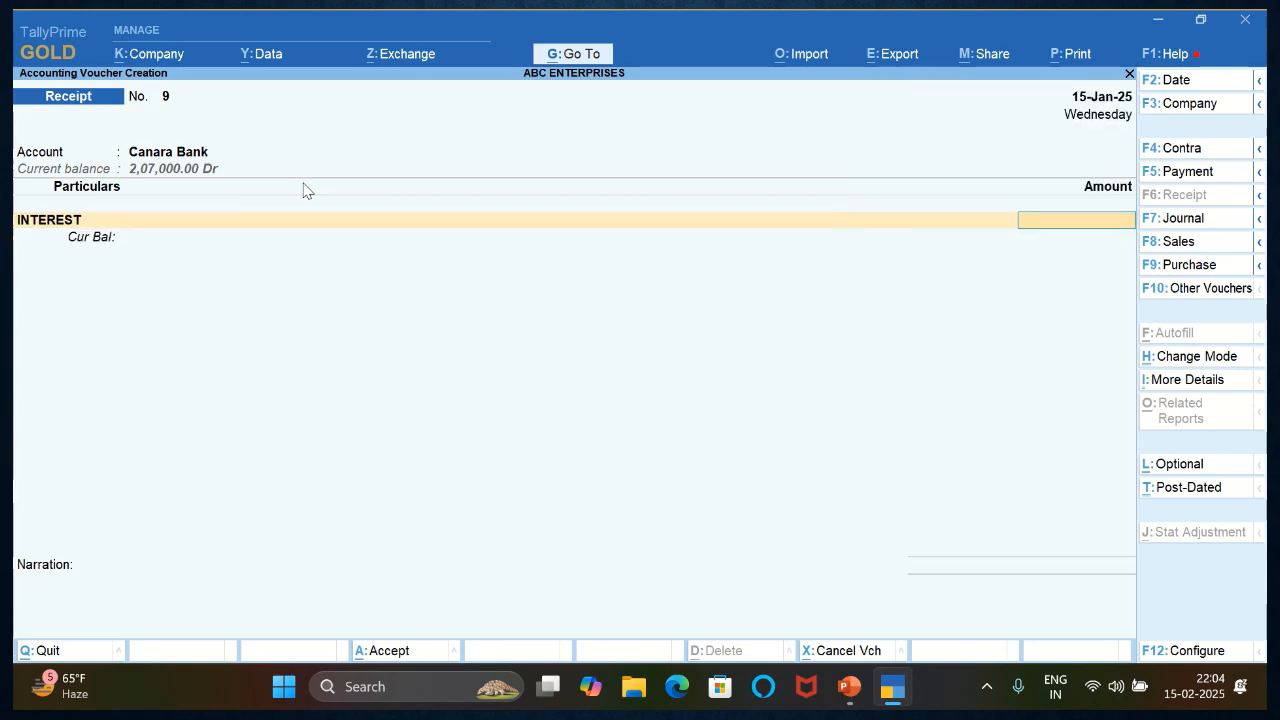
- Set the INTEREST amount to 1200 and allocate the Canara Bank receipt as an e-Fund Transfer
{"action": "type", "text": "1200"}
{"action": "key", "text": "BackSpace"}
{"action": "key", "text": "BackSpace"}
{"action": "type", "text": "200"}
{"action": "key", "text": "Return"}
{"action": "key", "text": "Return"}
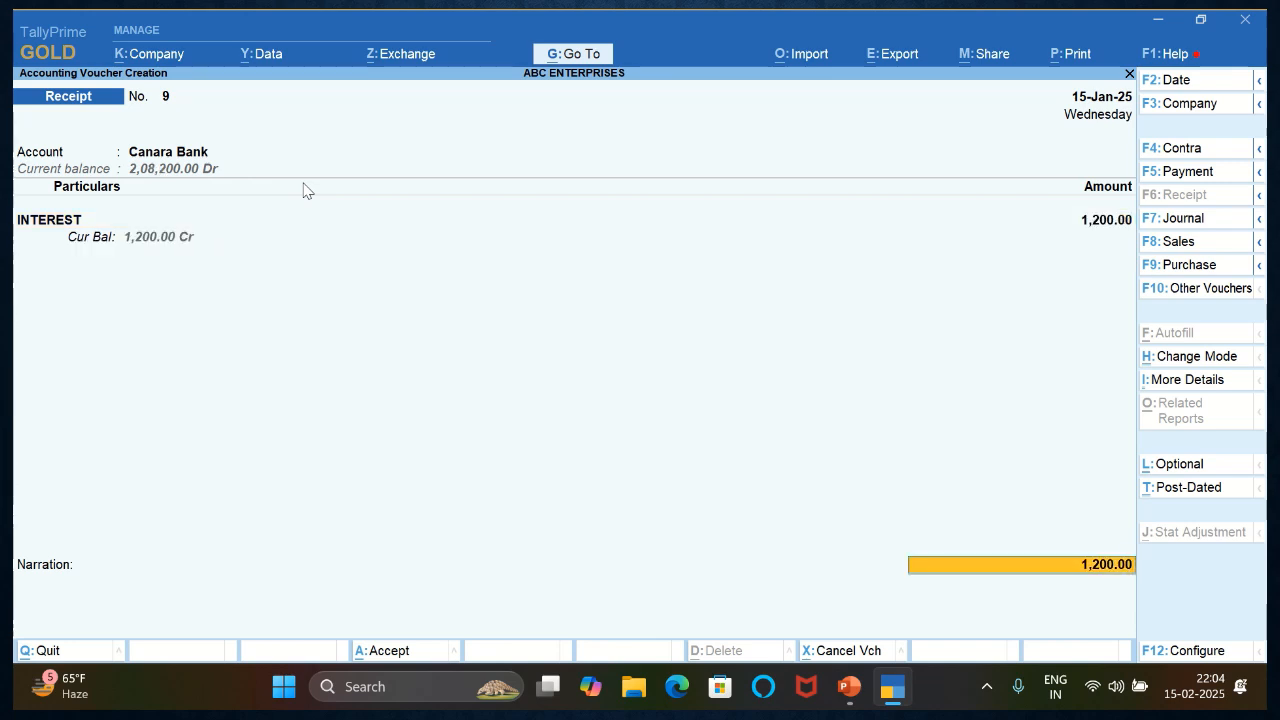
{"action": "type", "text": "F"}
{"action": "key", "text": "Return"}
{"action": "key", "text": "Return"}
{"action": "key", "text": "Return"}
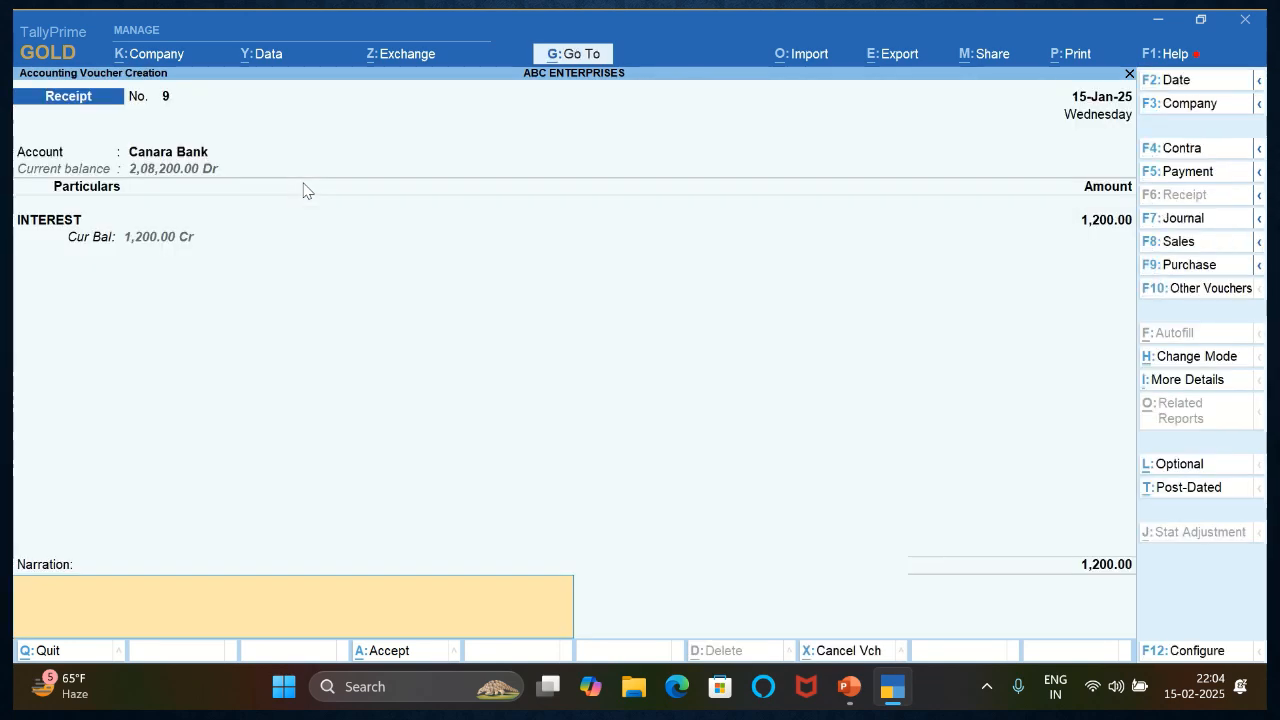
- Enter the narration BEING INTEREST RECEIVED ON SAVING and save the receipt voucher
{"action": "type", "text": "BEING INTER"}
{"action": "type", "text": "EST"}
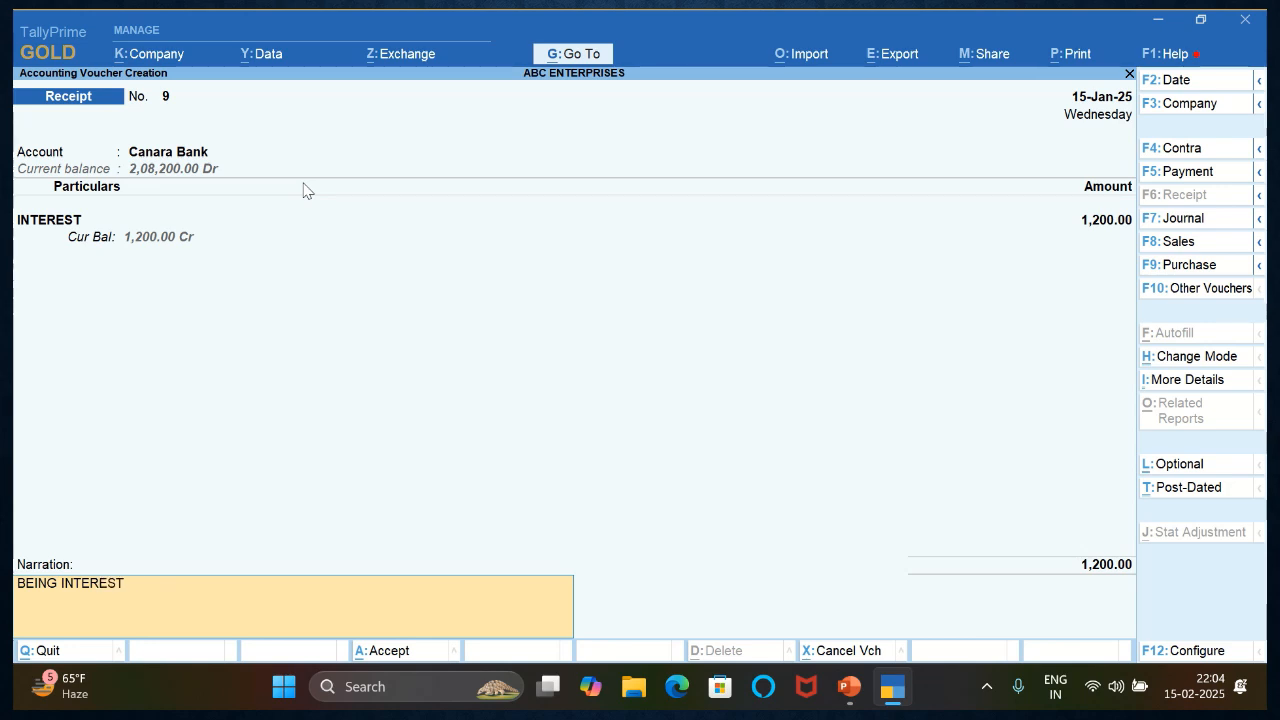
{"action": "type", "text": " E"}
{"action": "key", "text": "BackSpace"}
{"action": "type", "text": "RECEIVED  ON SAVING"}
{"action": "key", "text": "Return"}
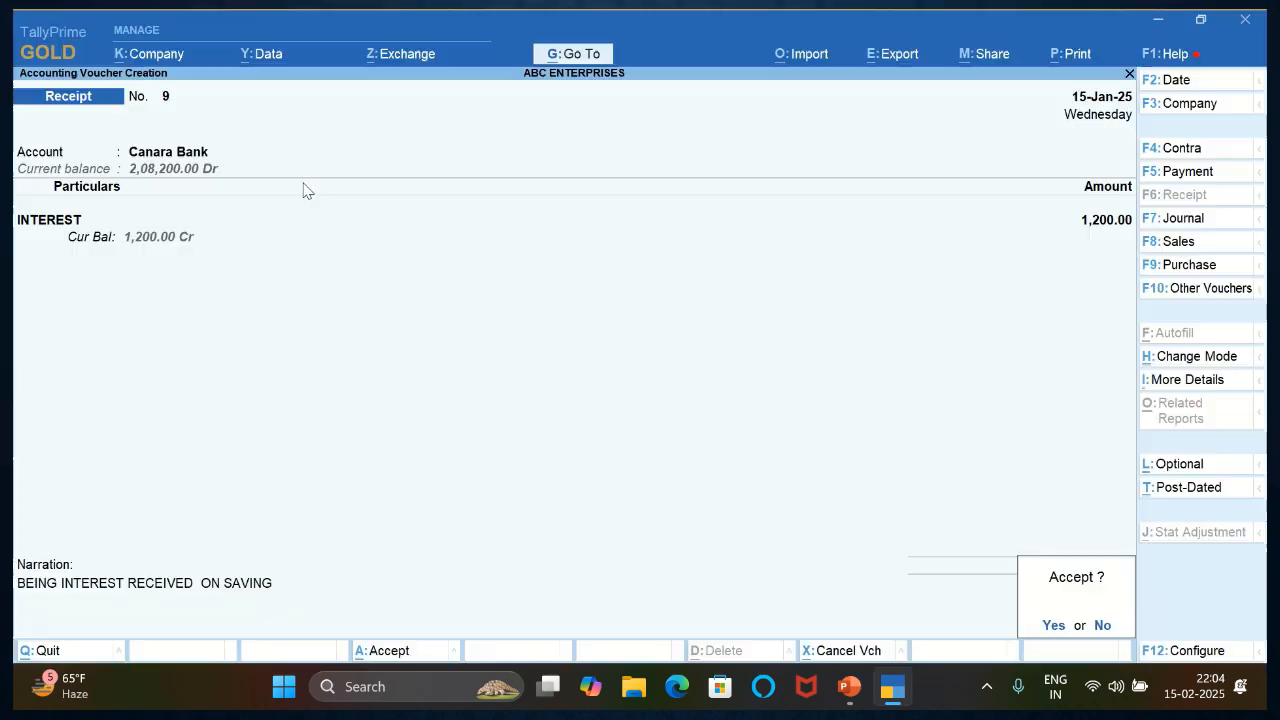
{"action": "key", "text": "y"}
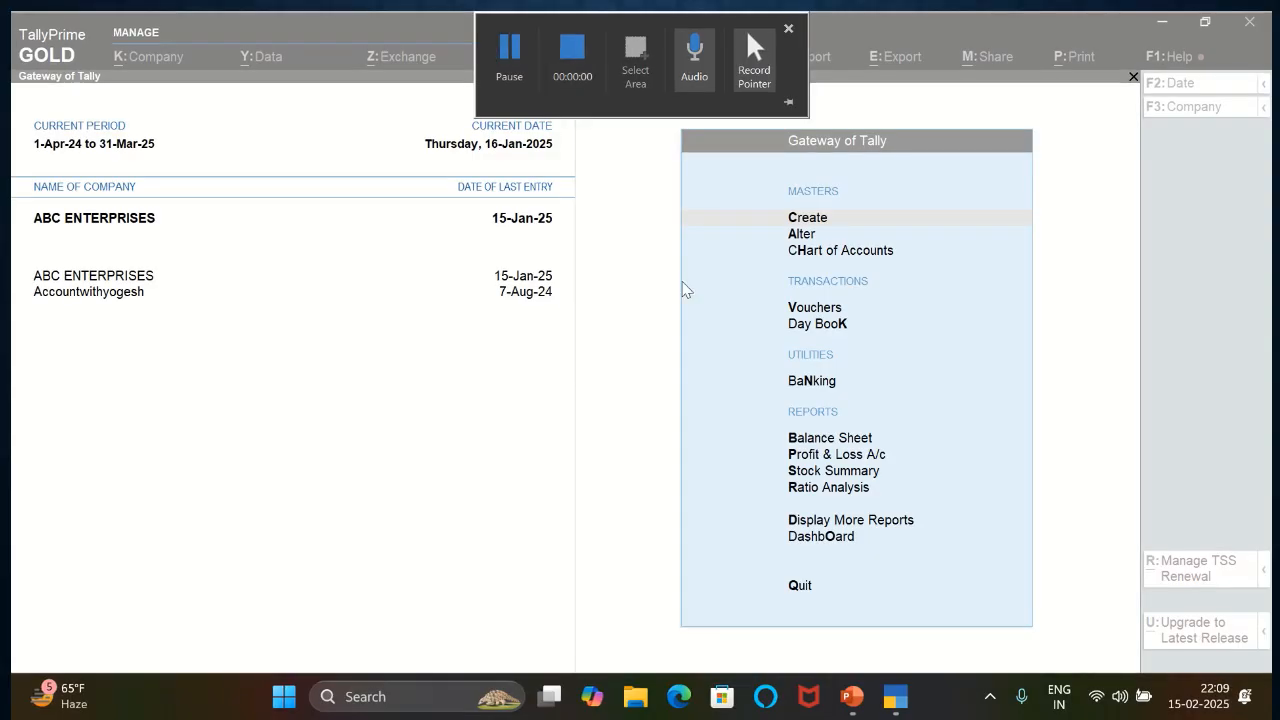
- Open voucher entry from the Gateway of Tally and start a Canara Bank payment voucher for the LIFE INS. ledger
{"action": "key", "text": "Down"}
{"action": "key", "text": "Down"}
{"action": "key", "text": "Down"}
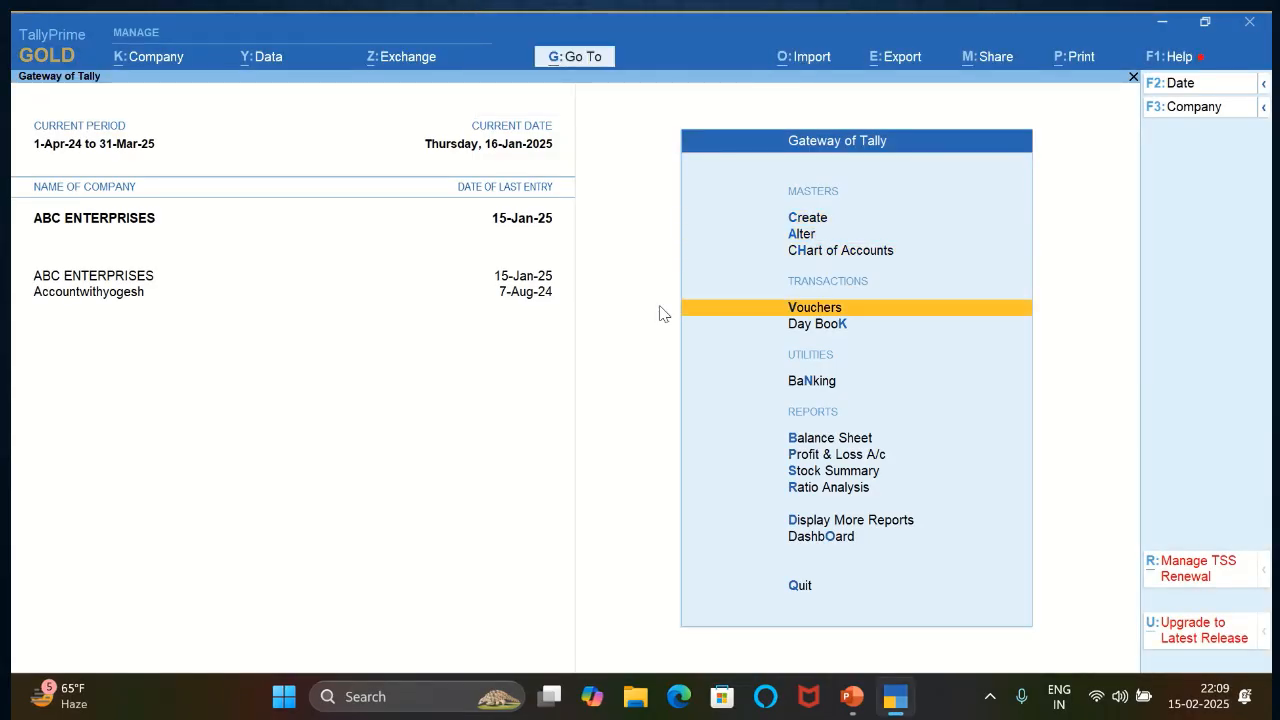
{"action": "key", "text": "Return"}
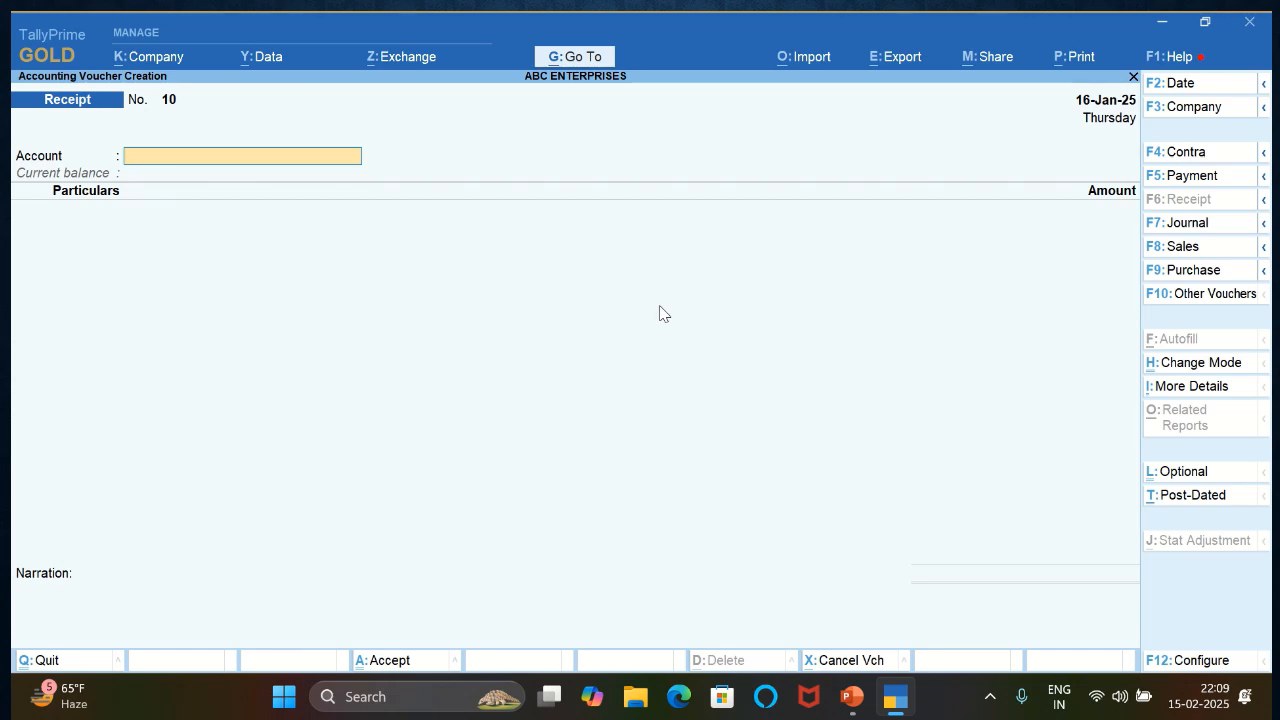
{"action": "key", "text": "F5"}
{"action": "key", "text": "Return"}
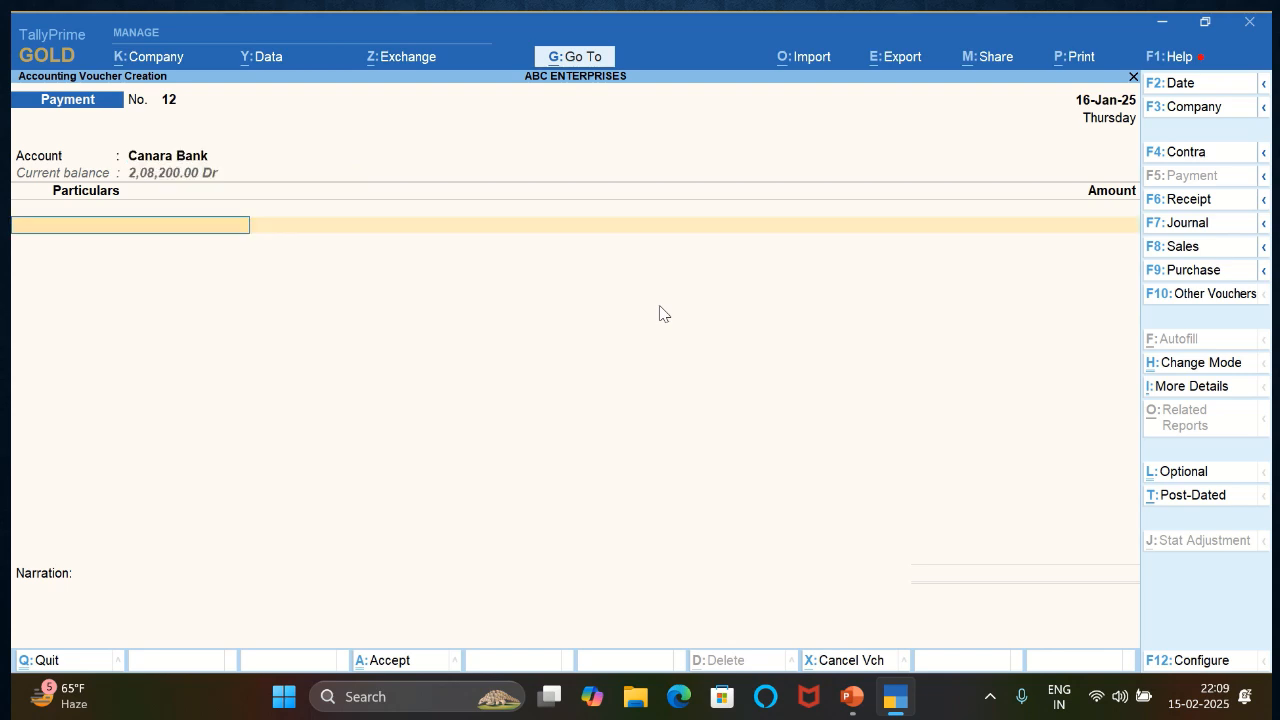
{"action": "type", "text": "IN"}
{"action": "key", "text": "Down"}
{"action": "key", "text": "Down"}
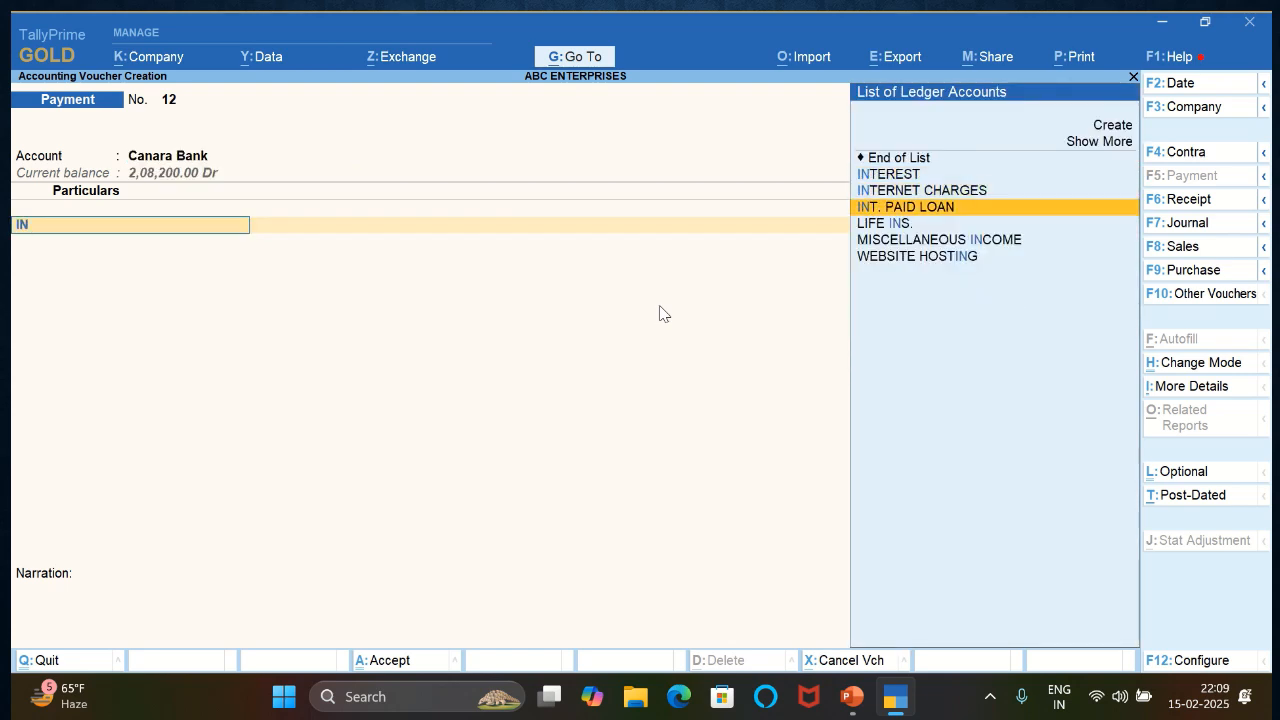
{"action": "key", "text": "Down"}
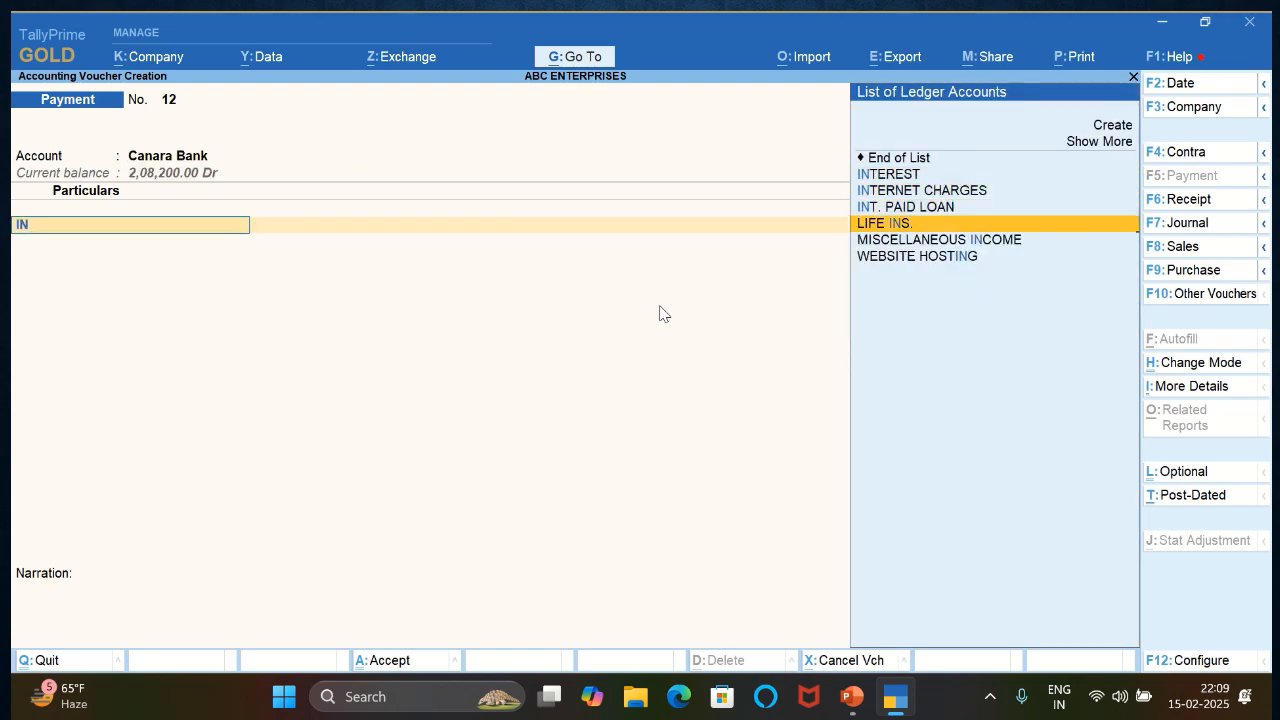
{"action": "key", "text": "Return"}
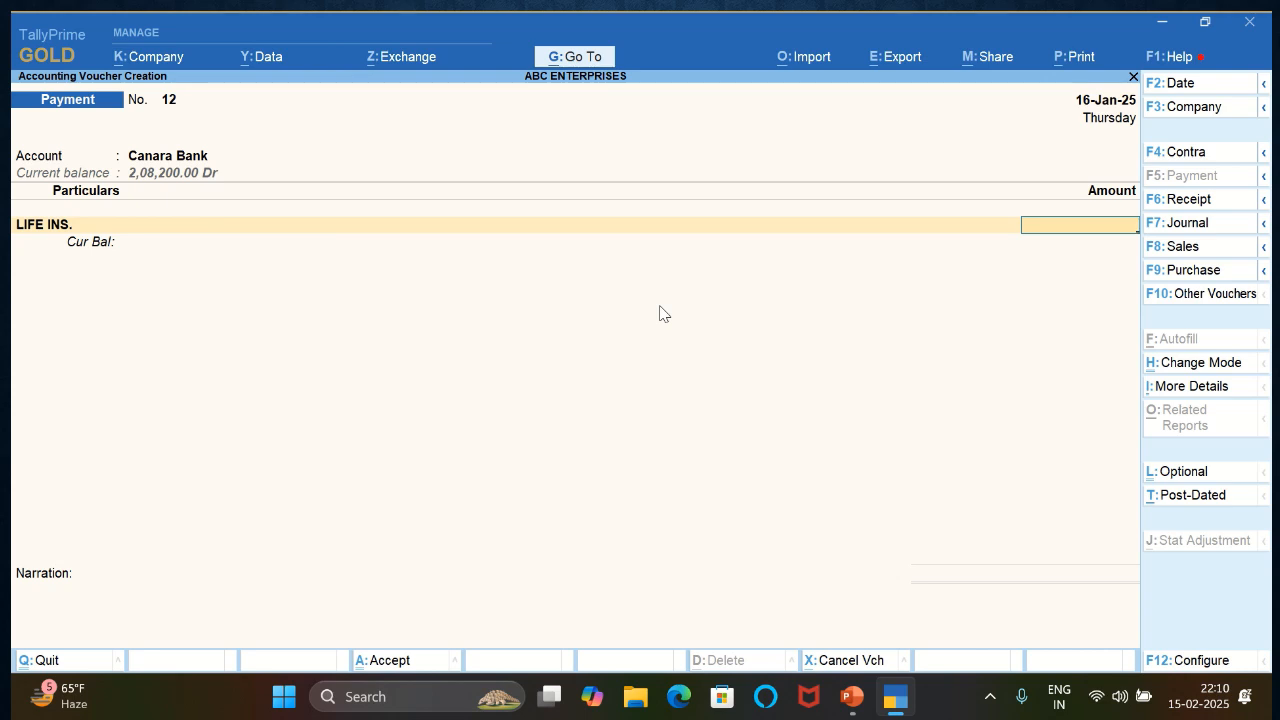
- Set the LIFE INS. amount to 10000 and allocate the Canara Bank payment as an e-Fund Transfer
{"action": "type", "text": "10000"}
{"action": "key", "text": "Return"}
{"action": "key", "text": "Return"}
{"action": "type", "text": "EF"}
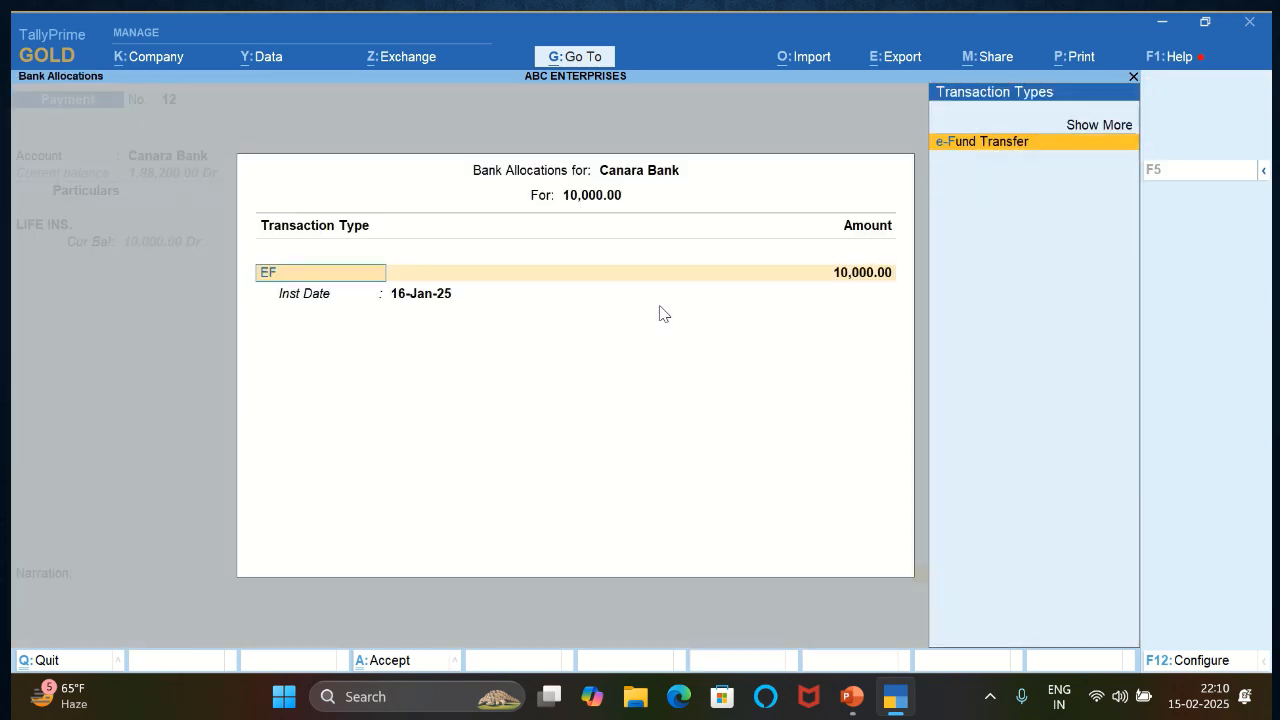
{"action": "key", "text": "Return"}
{"action": "key", "text": "Return"}
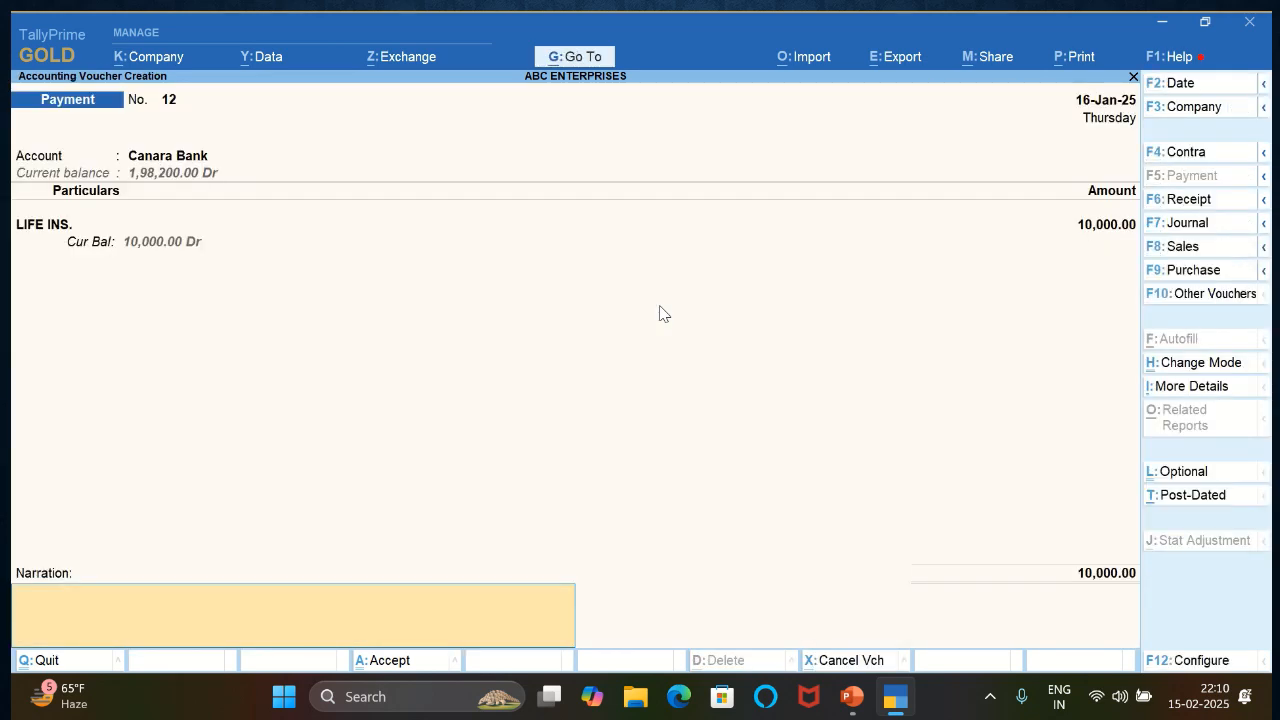
- Enter the narration BEING INS. AMOUNT PAID and save the payment voucher
{"action": "type", "text": "BEING INS. AMUNT"}
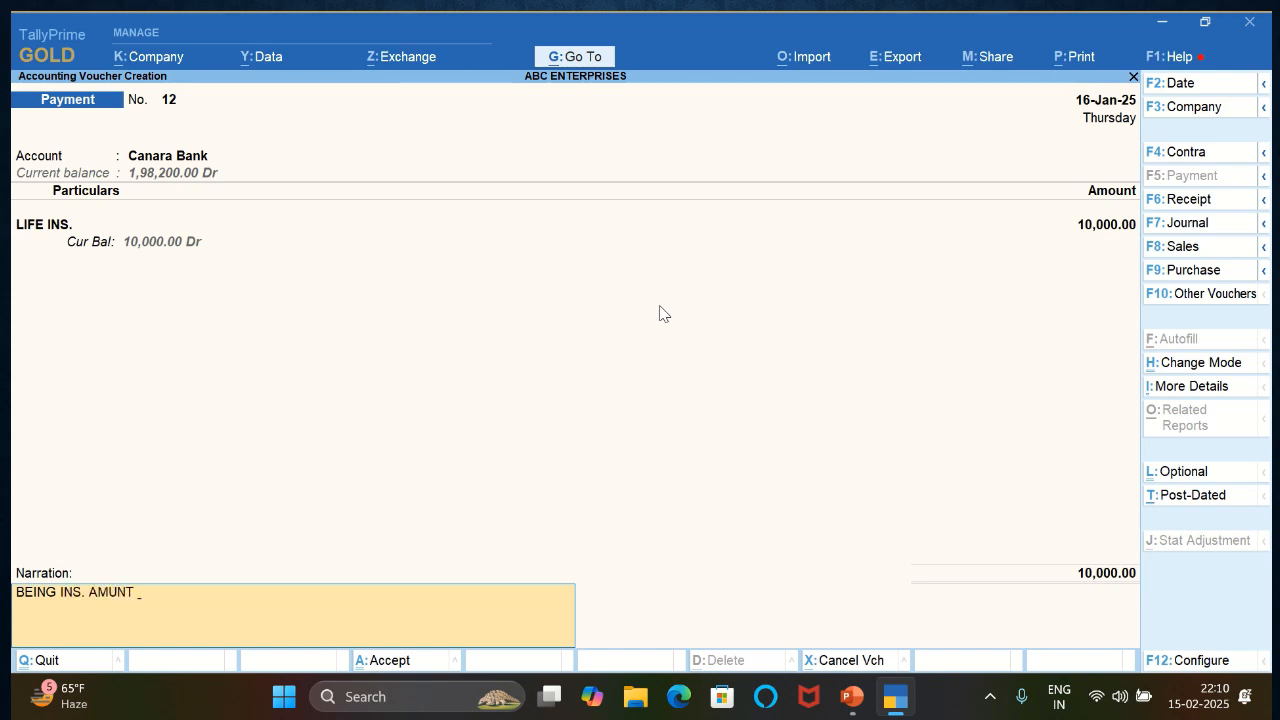
{"action": "key", "text": "BackSpace"}
{"action": "key", "text": "BackSpace"}
{"action": "key", "text": "BackSpace"}
{"action": "type", "text": "OUNT PAID"}
{"action": "key", "text": "Return"}
{"action": "key", "text": "y"}
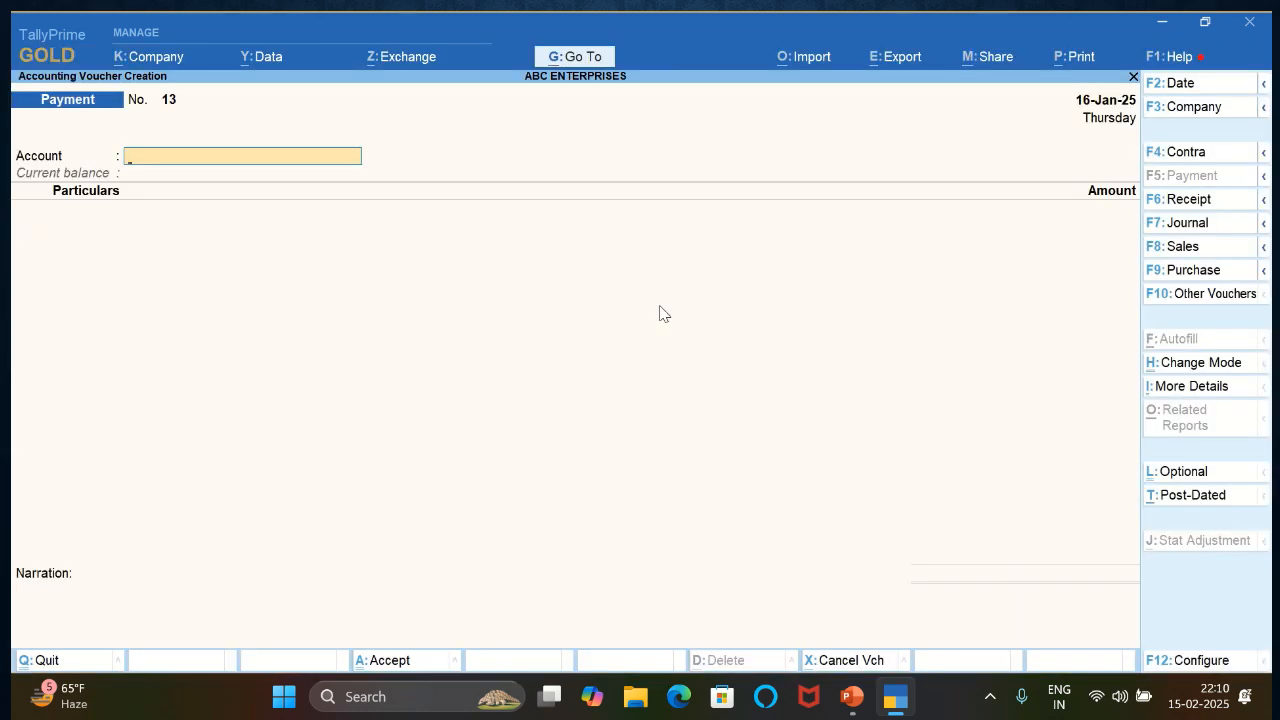
- Date the new payment voucher 17-Jan-25 and set it up from Canara Bank to the PEN ledger
{"action": "key", "text": "F2"}
{"action": "key", "text": "Return"}
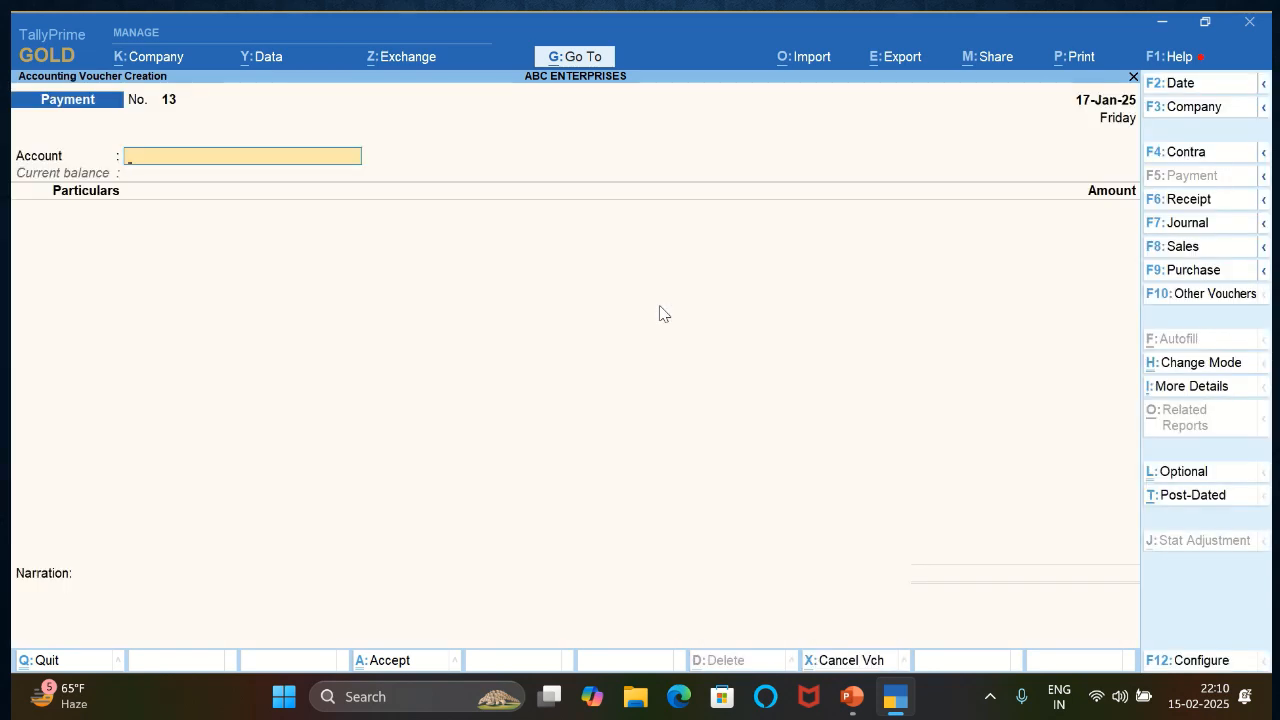
{"action": "key", "text": "Return"}
{"action": "type", "text": "P"}
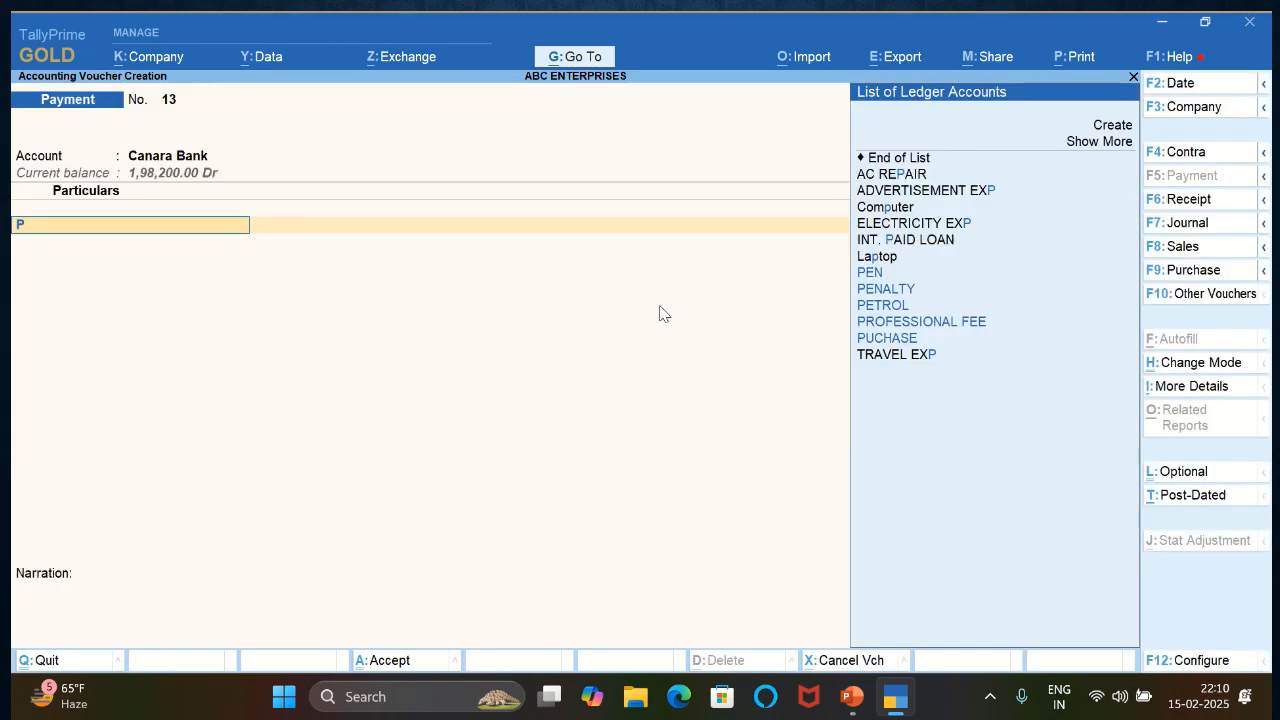
{"action": "type", "text": "E"}
{"action": "key", "text": "Return"}
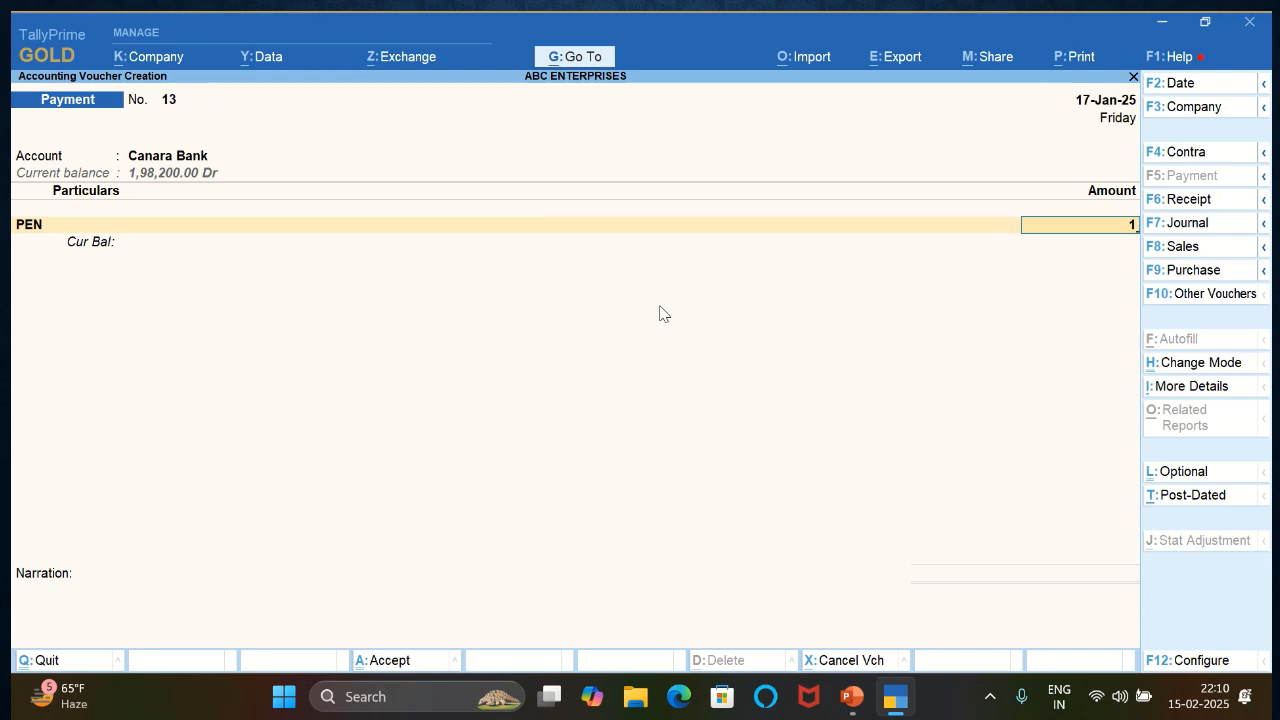
- Set the PEN amount to 2500 and allocate the Canara Bank payment as an e-Fund Transfer
{"action": "type", "text": "1"}
{"action": "key", "text": "BackSpace"}
{"action": "type", "text": "2500"}
{"action": "key", "text": "Return"}
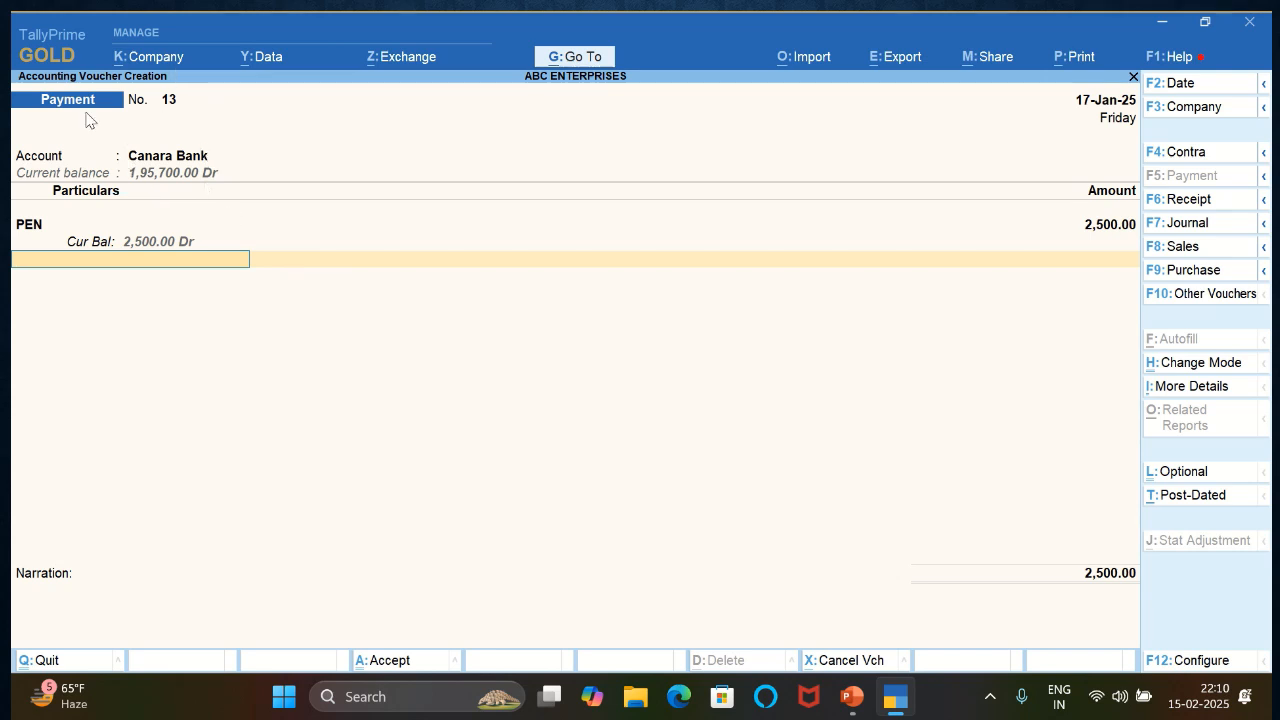
{"action": "key", "text": "Return"}
{"action": "key", "text": "Return"}
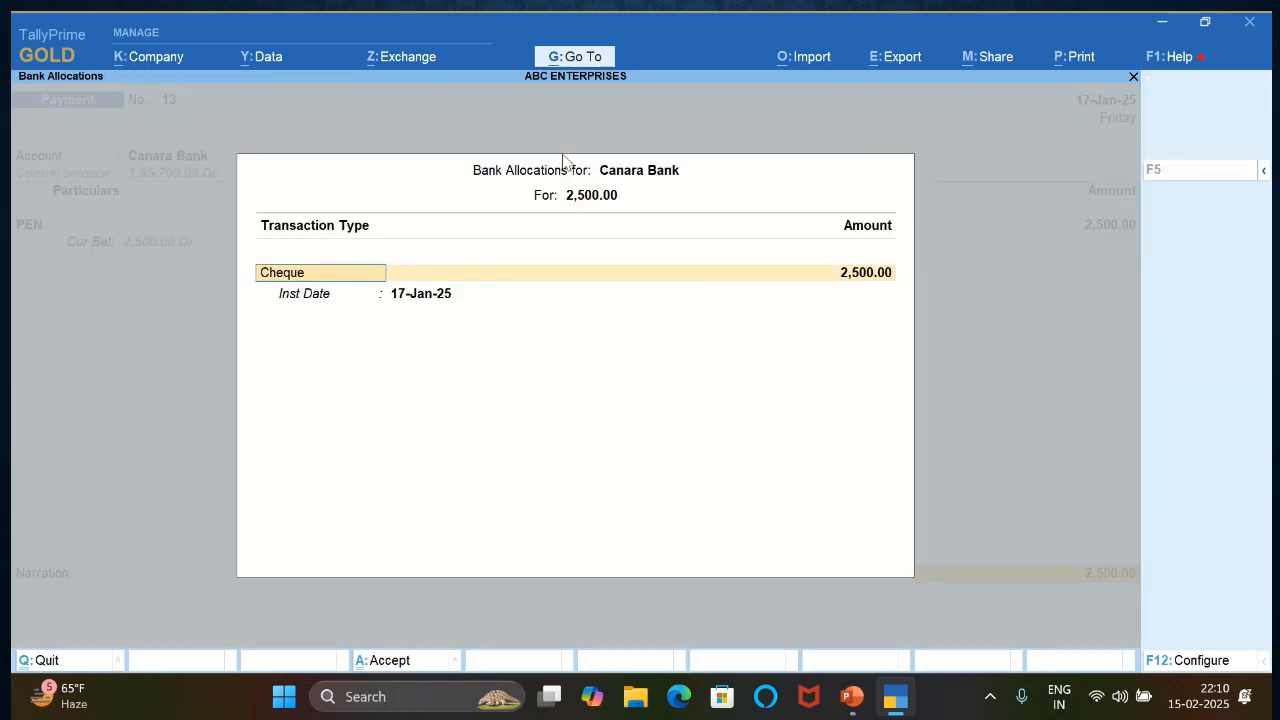
{"action": "type", "text": "EF"}
{"action": "key", "text": "Return"}
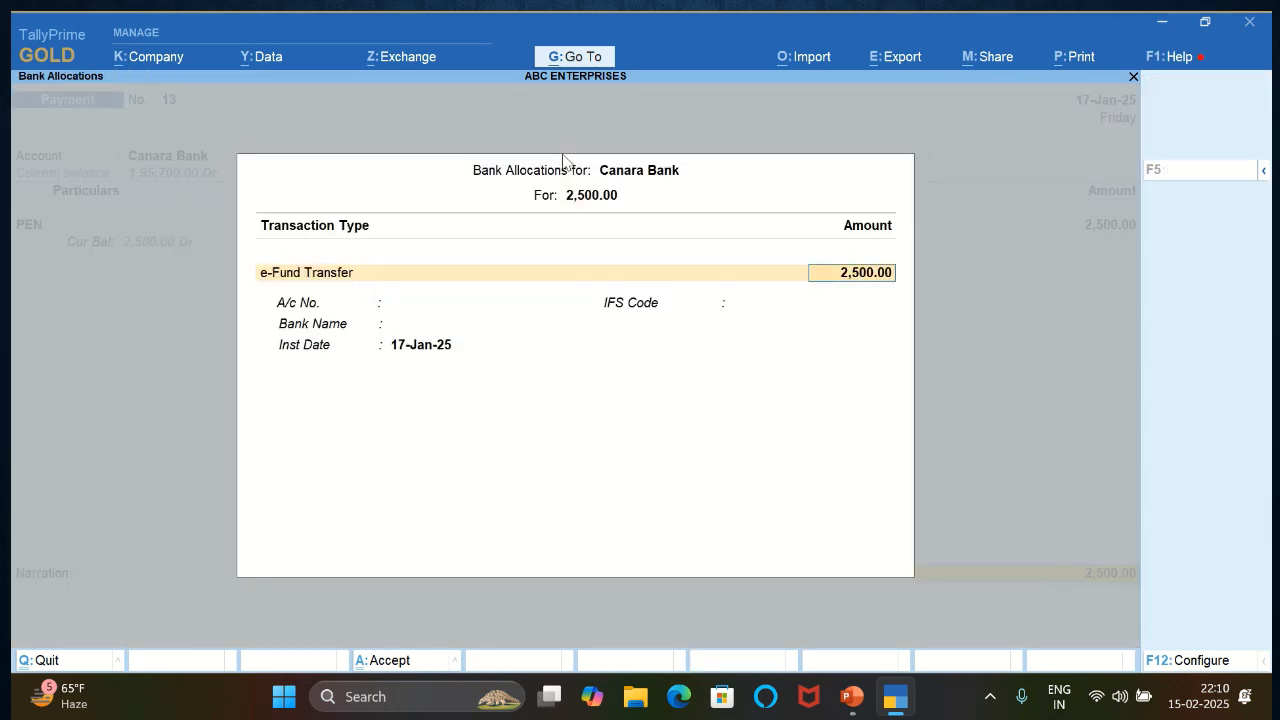
{"action": "key", "text": "Return"}
{"action": "key", "text": "ctrl+a"}
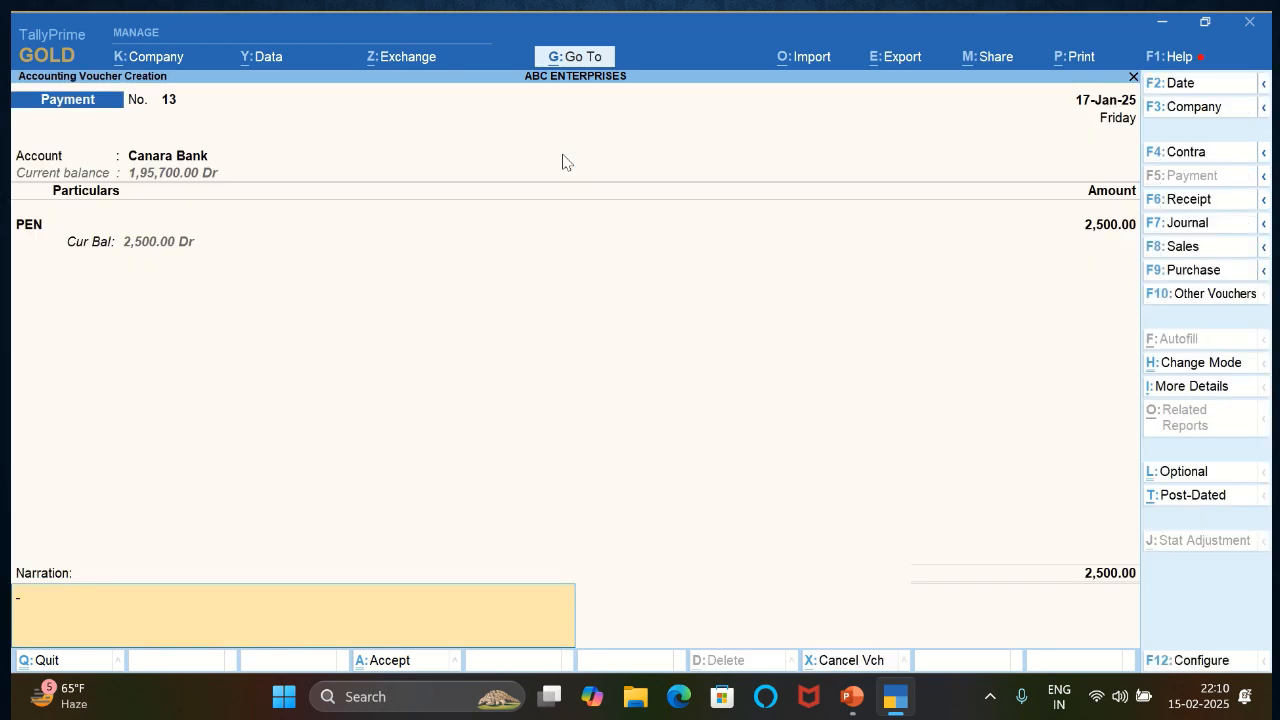
- Enter the narration BEING STATIONERY PURCHASE and save the payment voucher
{"action": "type", "text": "BEING STATIONE"}
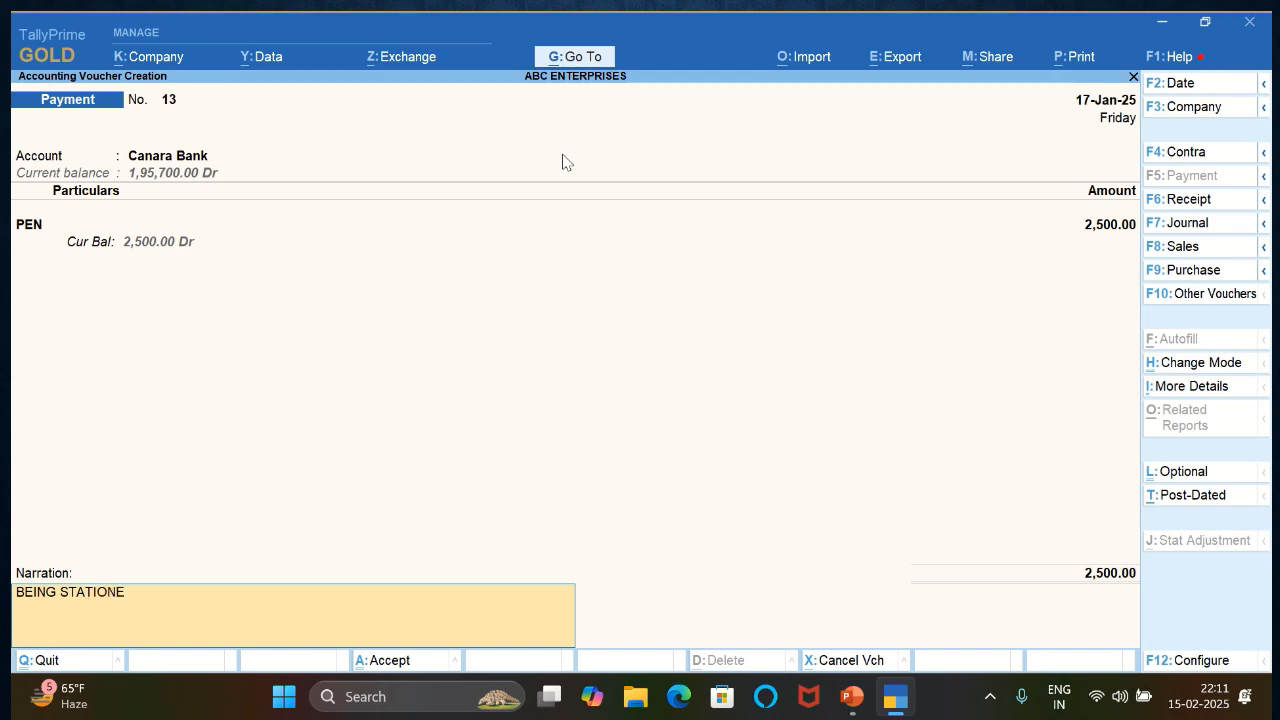
{"action": "type", "text": "RY PURCHAA"}
{"action": "key", "text": "BackSpace"}
{"action": "type", "text": "SE"}
{"action": "key", "text": "Return"}
- Start a Canara Bank receipt voucher dated 18-Jan-25 and select the individual customer's ledger, not the AND SONS one
{"action": "key", "text": "Return"}
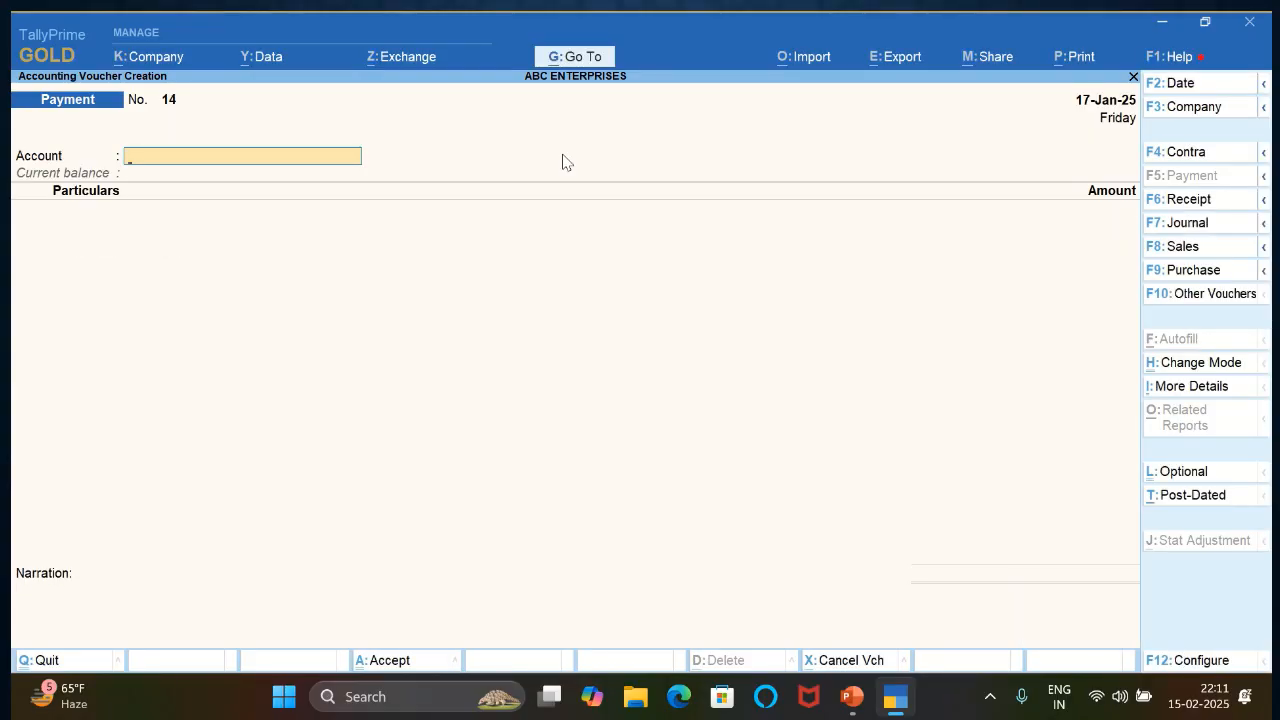
{"action": "key", "text": "F2"}
{"action": "key", "text": "Return"}
{"action": "key", "text": "F6"}
{"action": "key", "text": "Return"}
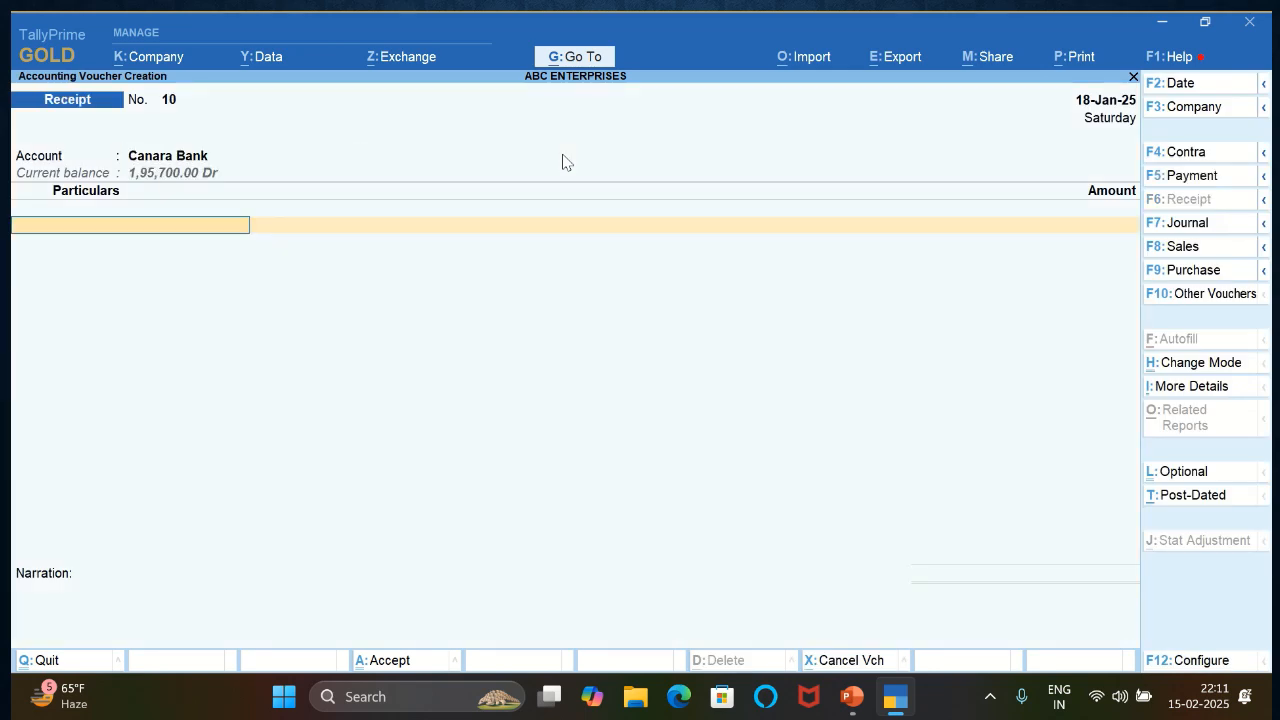
{"action": "type", "text": "RAM"}
{"action": "key", "text": "Down"}
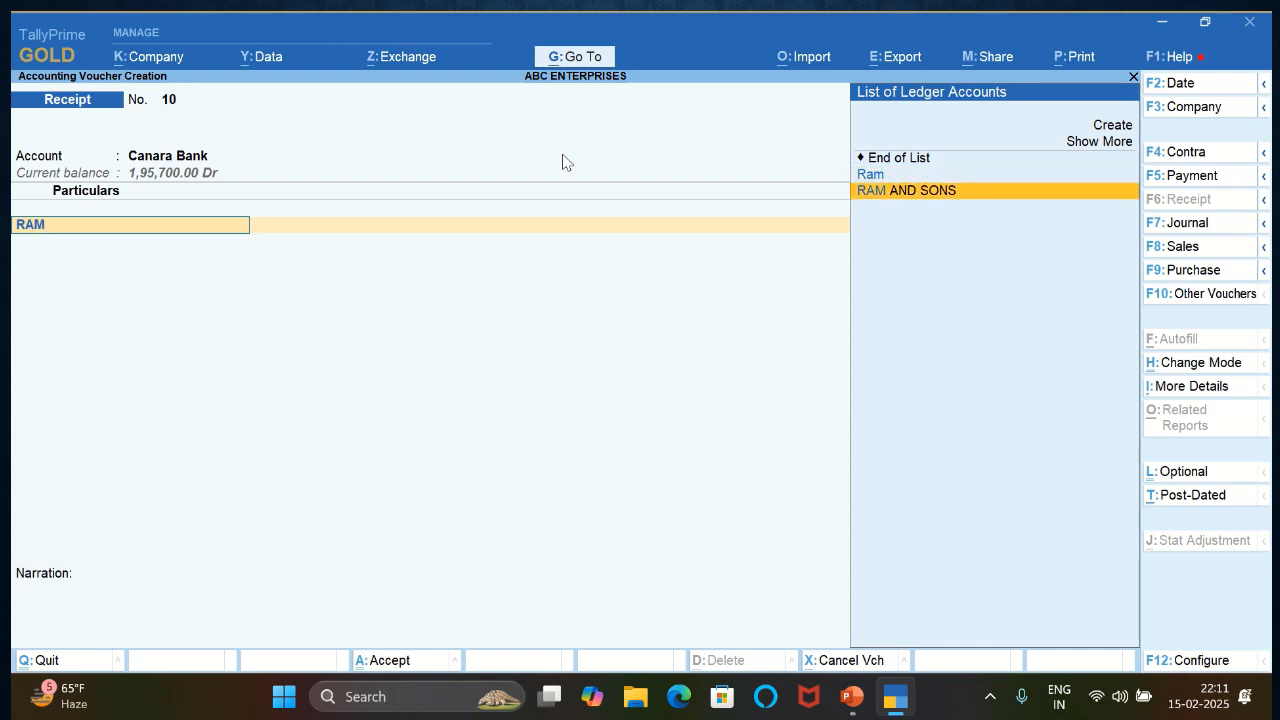
{"action": "key", "text": "Up"}
{"action": "key", "text": "Return"}
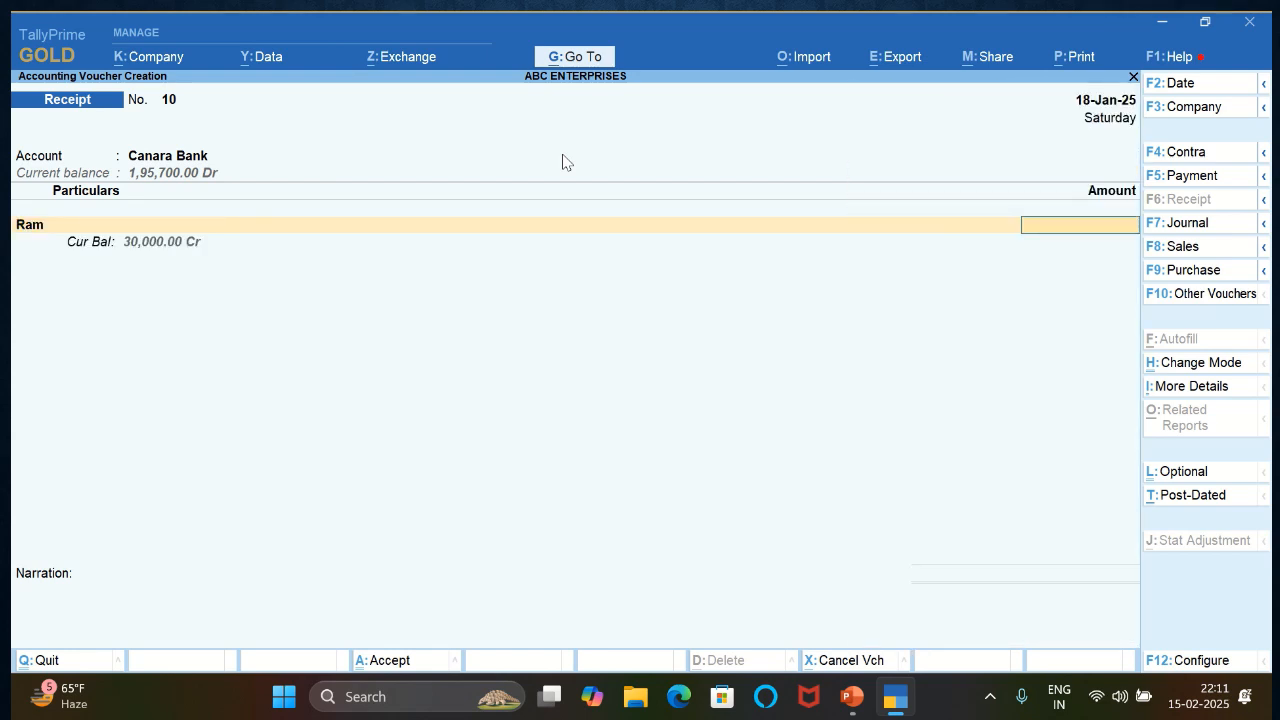
- Set the customer's receipt amount to 50000 and reference it as On Account in the bill-wise details
{"action": "type", "text": "50000"}
{"action": "key", "text": "Return"}
{"action": "key", "text": "Down"}
{"action": "key", "text": "Down"}
{"action": "key", "text": "Return"}
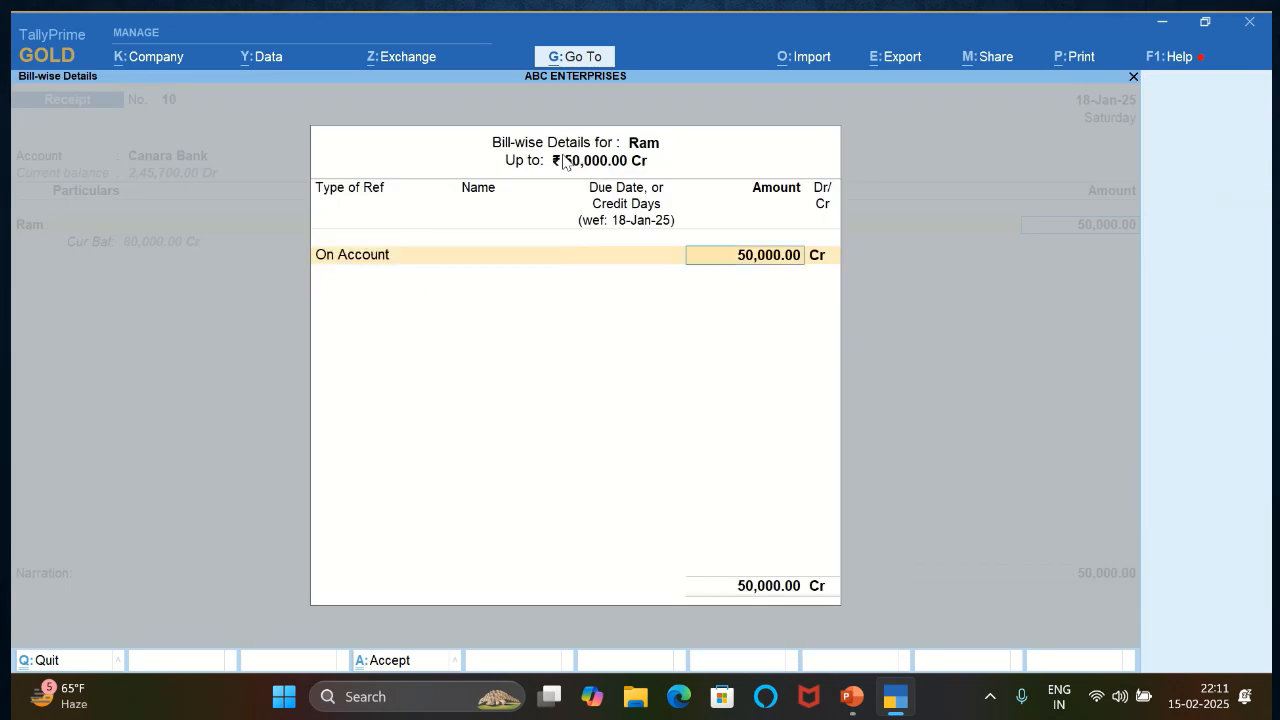
{"action": "key", "text": "Return"}
{"action": "key", "text": "Return"}
- Allocate the Canara Bank receipt from the customer as an e-Fund Transfer
{"action": "key", "text": "Return"}
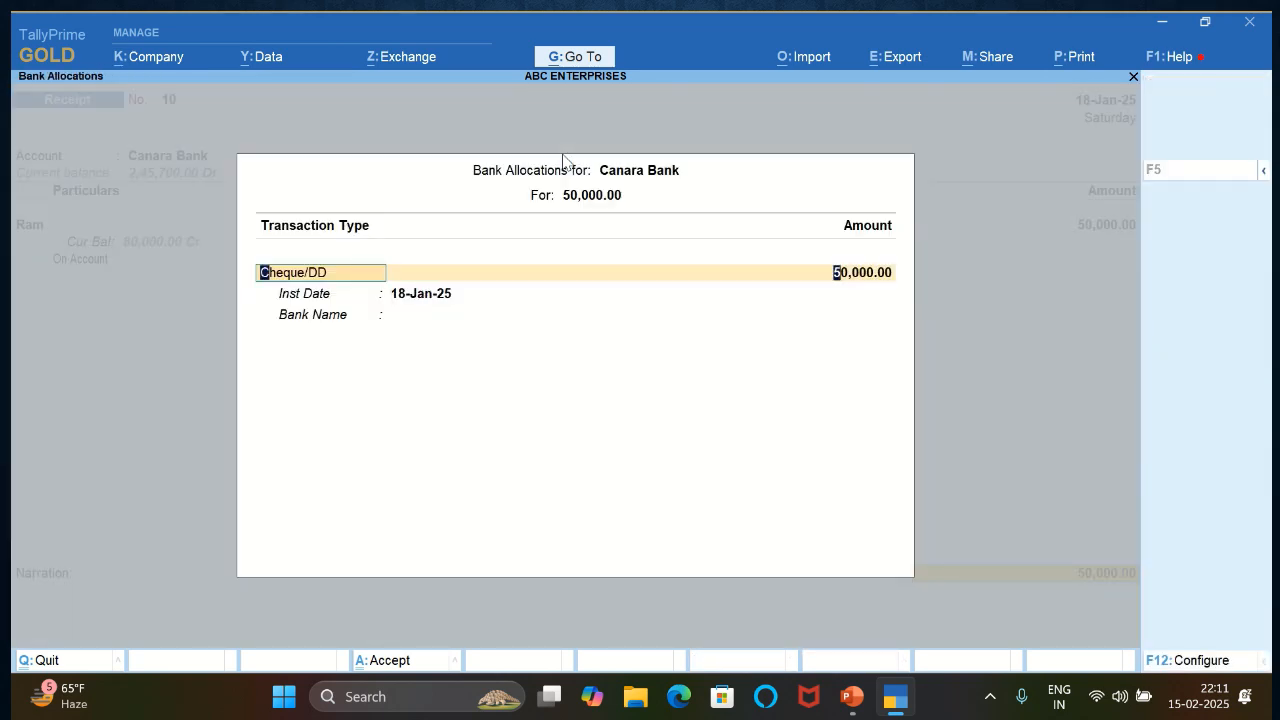
{"action": "type", "text": "EF"}
{"action": "key", "text": "Return"}
{"action": "key", "text": "Return"}
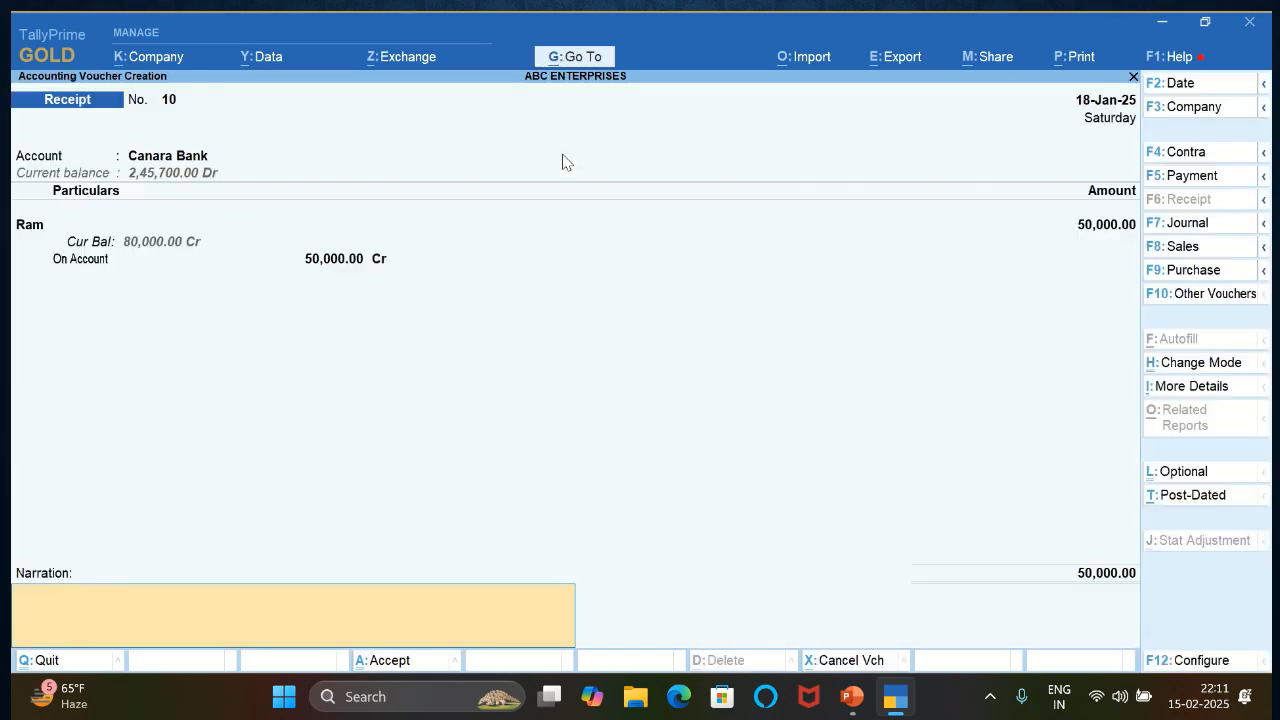
- Enter the narration PAYMENT REC. FROM CUSTOMER and save the receipt voucher
{"action": "type", "text": "PAYMENT REC. FROM CUS"}
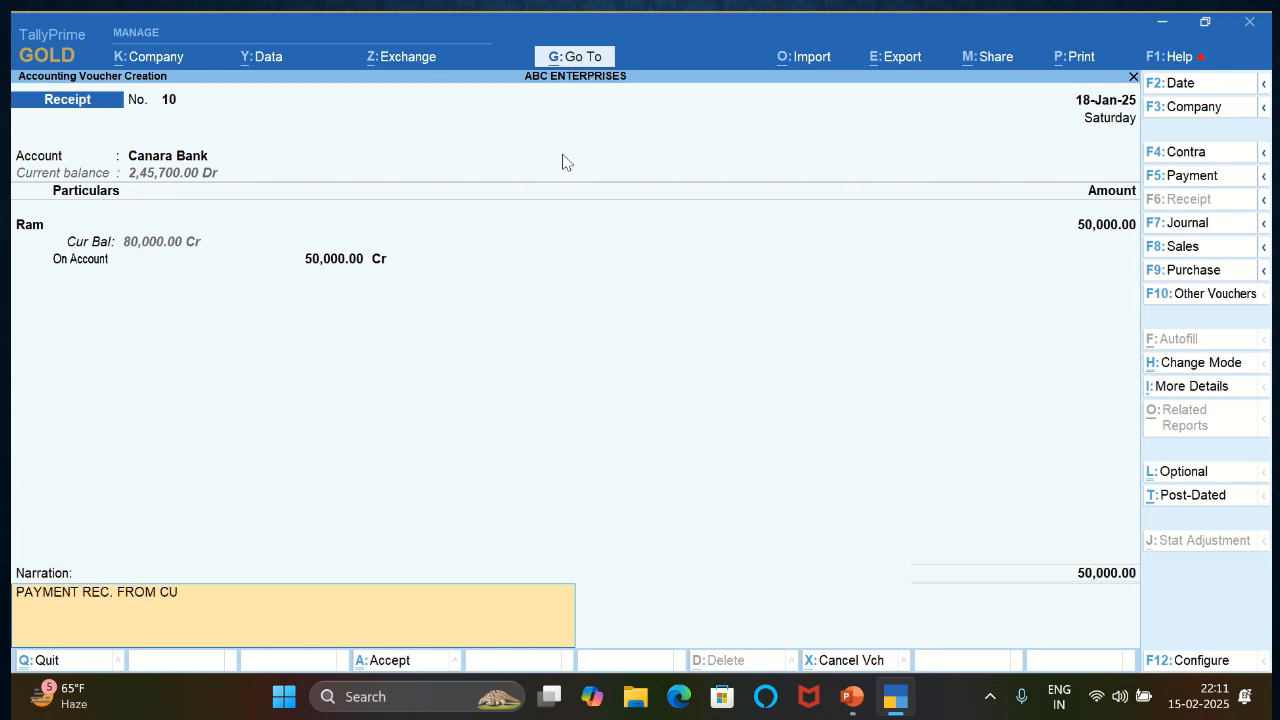
{"action": "type", "text": "TOMER"}
{"action": "key", "text": "Return"}
{"action": "key", "text": "Return"}
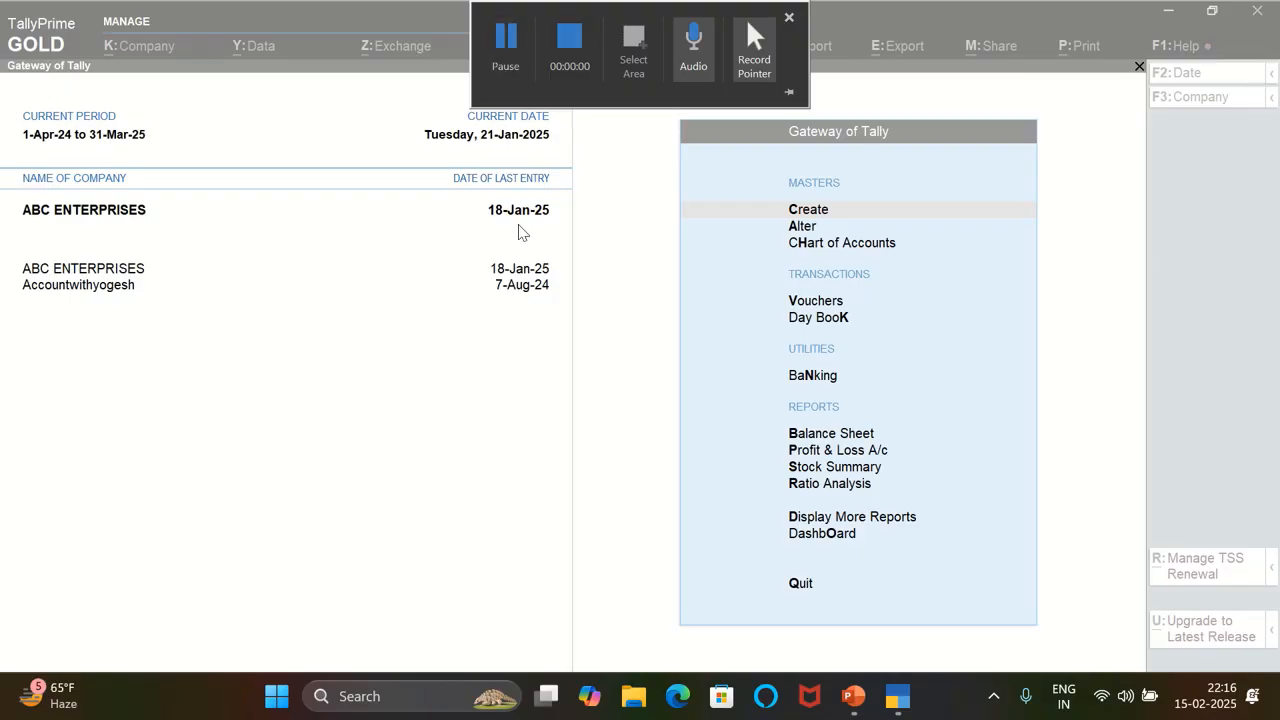
- Open voucher entry from the Gateway of Tally and start a Canara Bank payment voucher dated 19-Jan-25
{"action": "key", "text": "Down"}
{"action": "key", "text": "Down"}
{"action": "key", "text": "Down"}
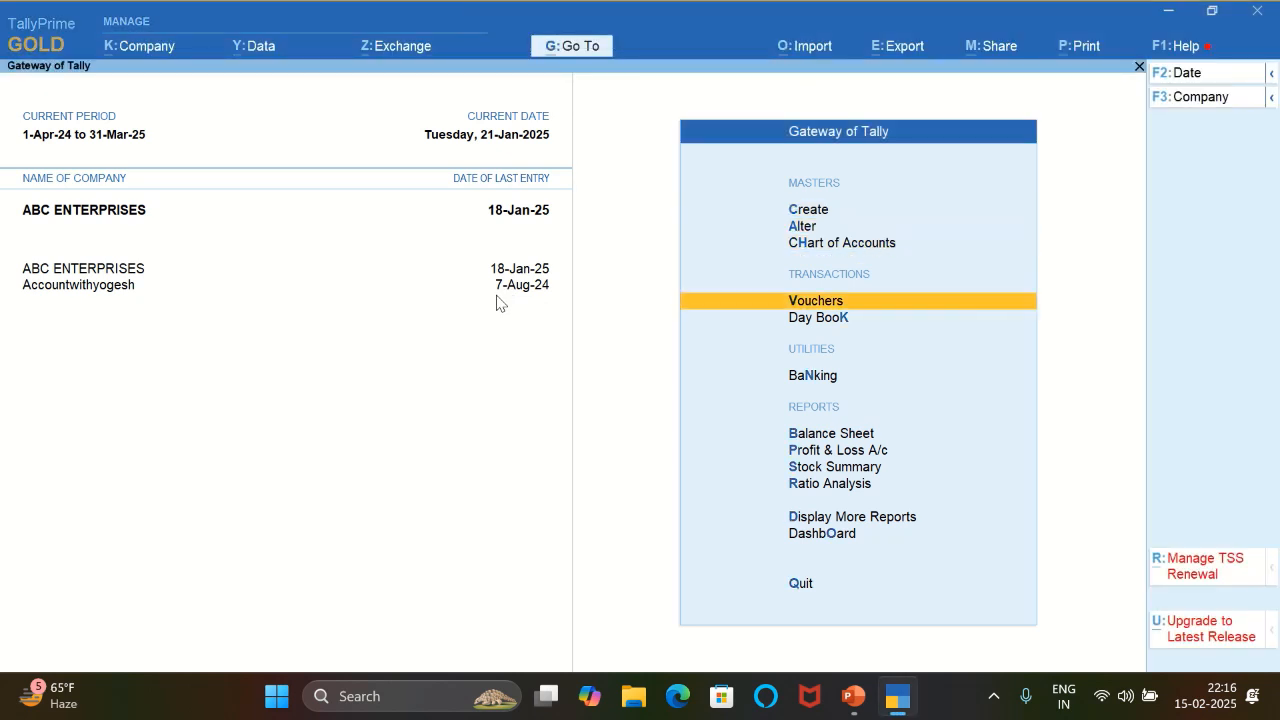
{"action": "key", "text": "Return"}
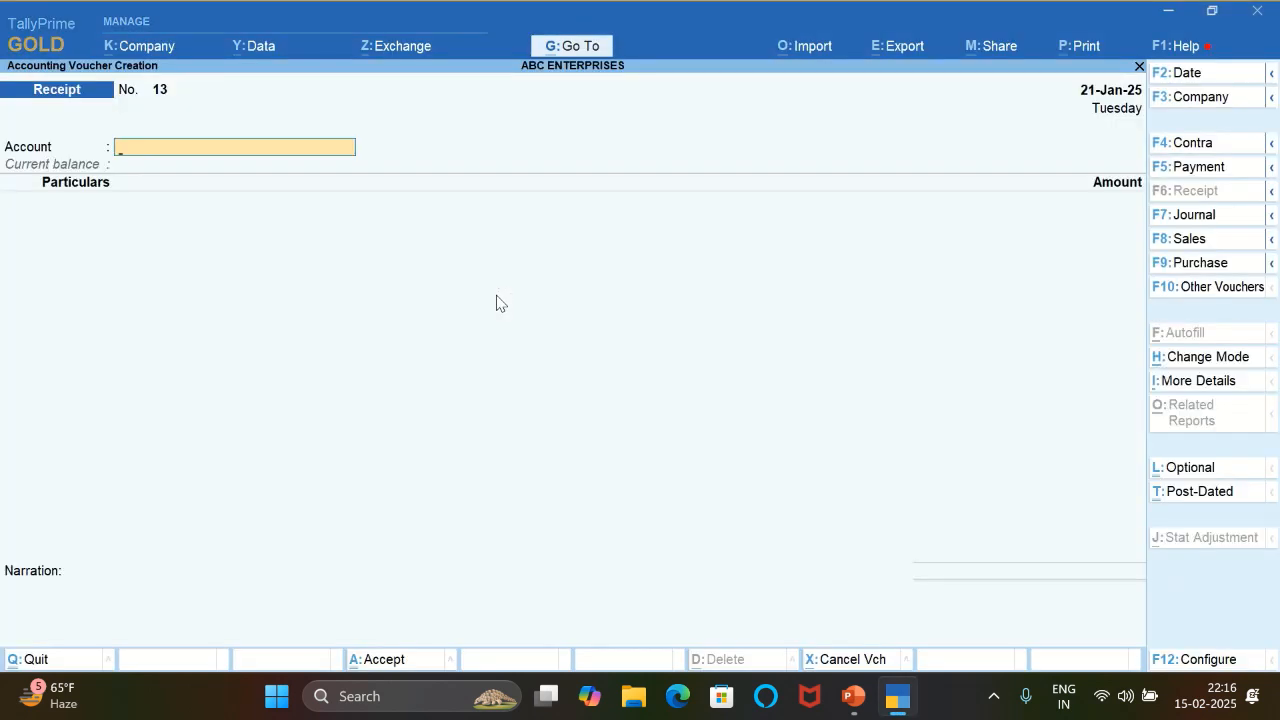
{"action": "key", "text": "F5"}
{"action": "key", "text": "Return"}
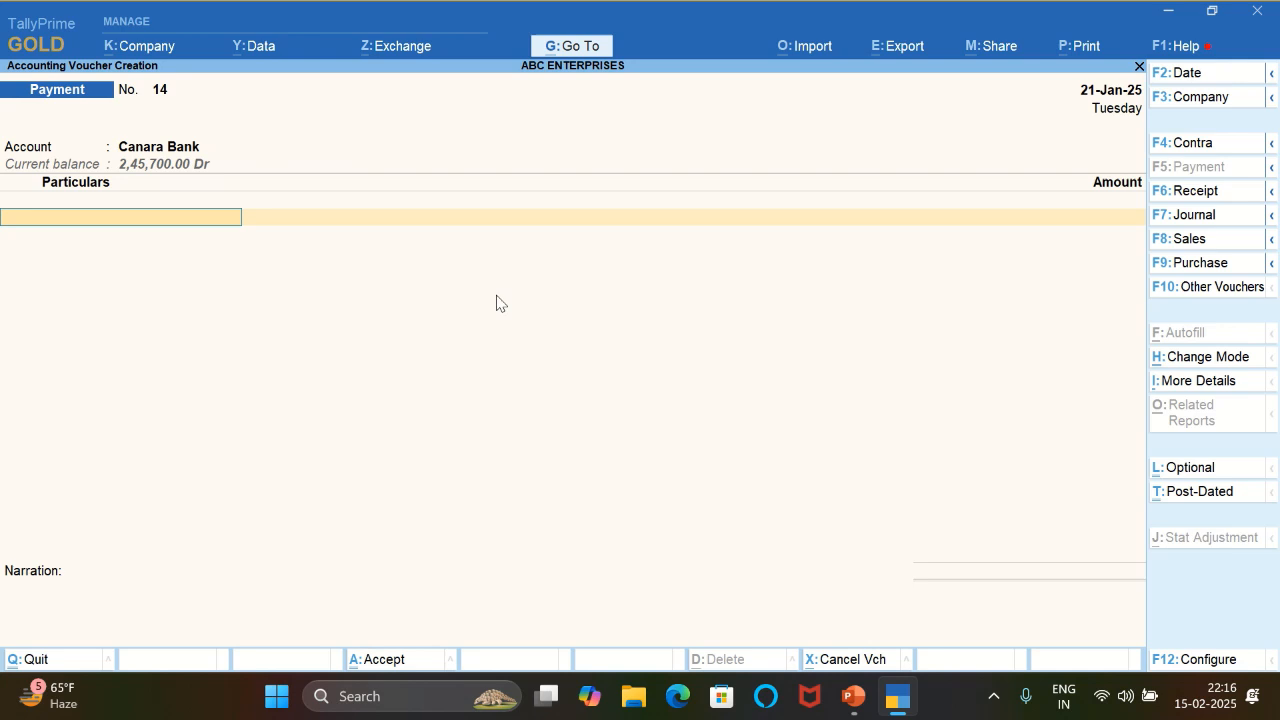
{"action": "key", "text": "F2"}
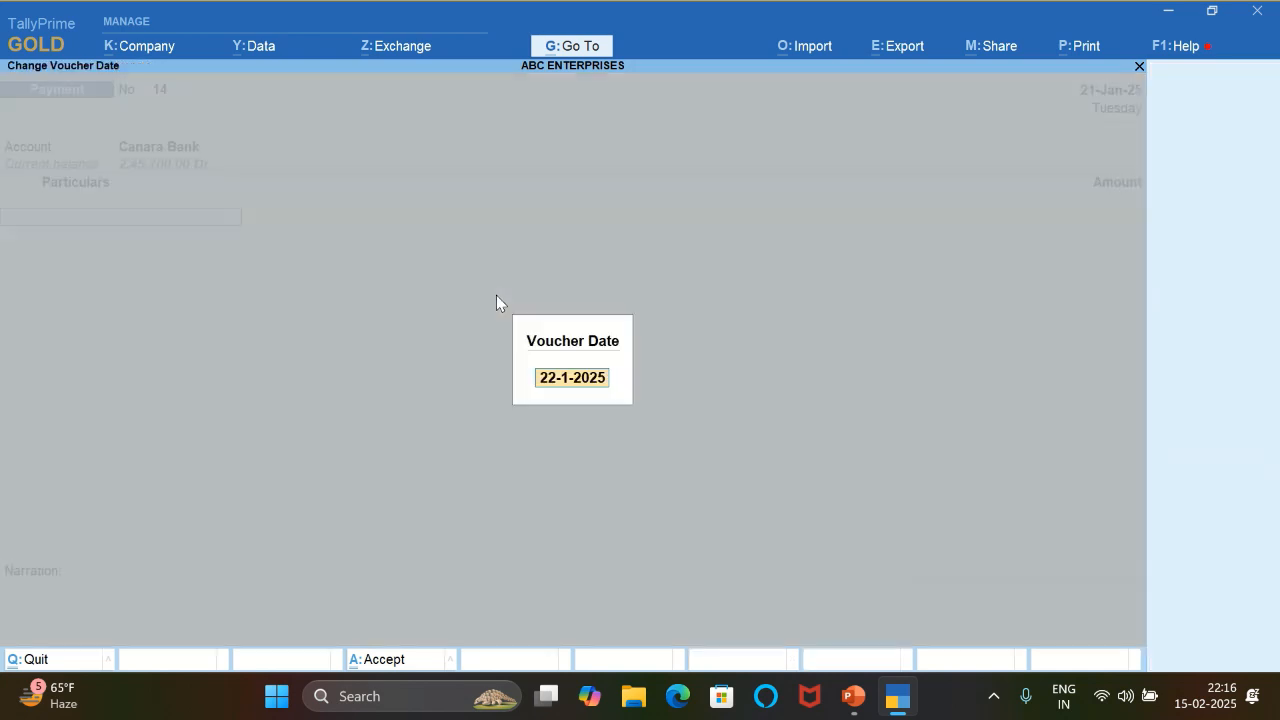
{"action": "type", "text": "19"}
{"action": "key", "text": "Return"}
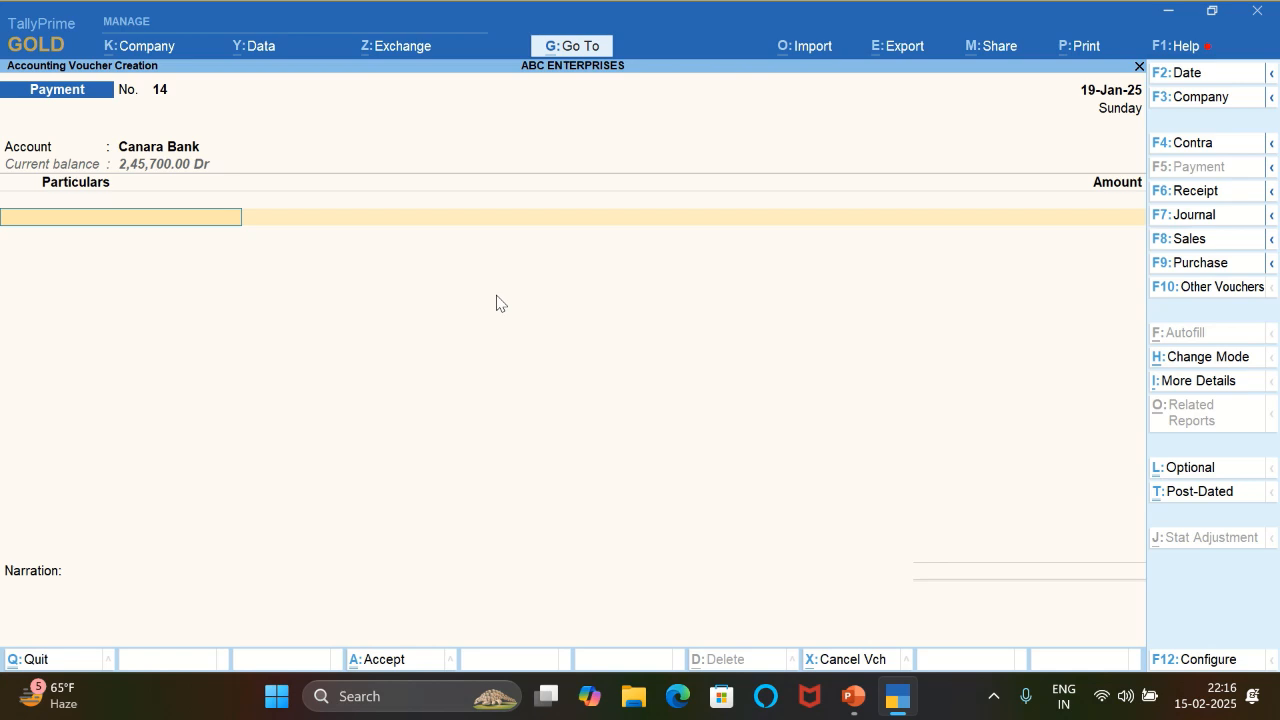
- Add the MOBILE RECHARGE ledger to the payment voucher with an amount of 1800
{"action": "type", "text": "MO"}
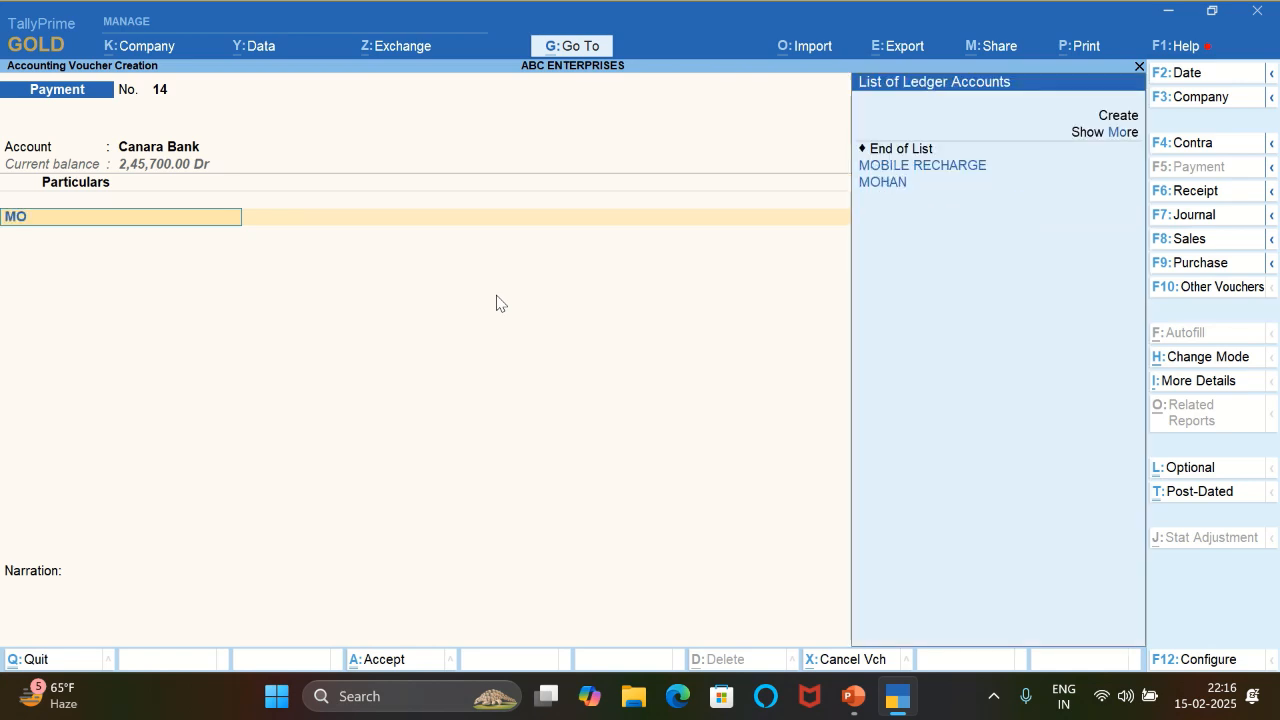
{"action": "key", "text": "Down"}
{"action": "key", "text": "Up"}
{"action": "key", "text": "Return"}
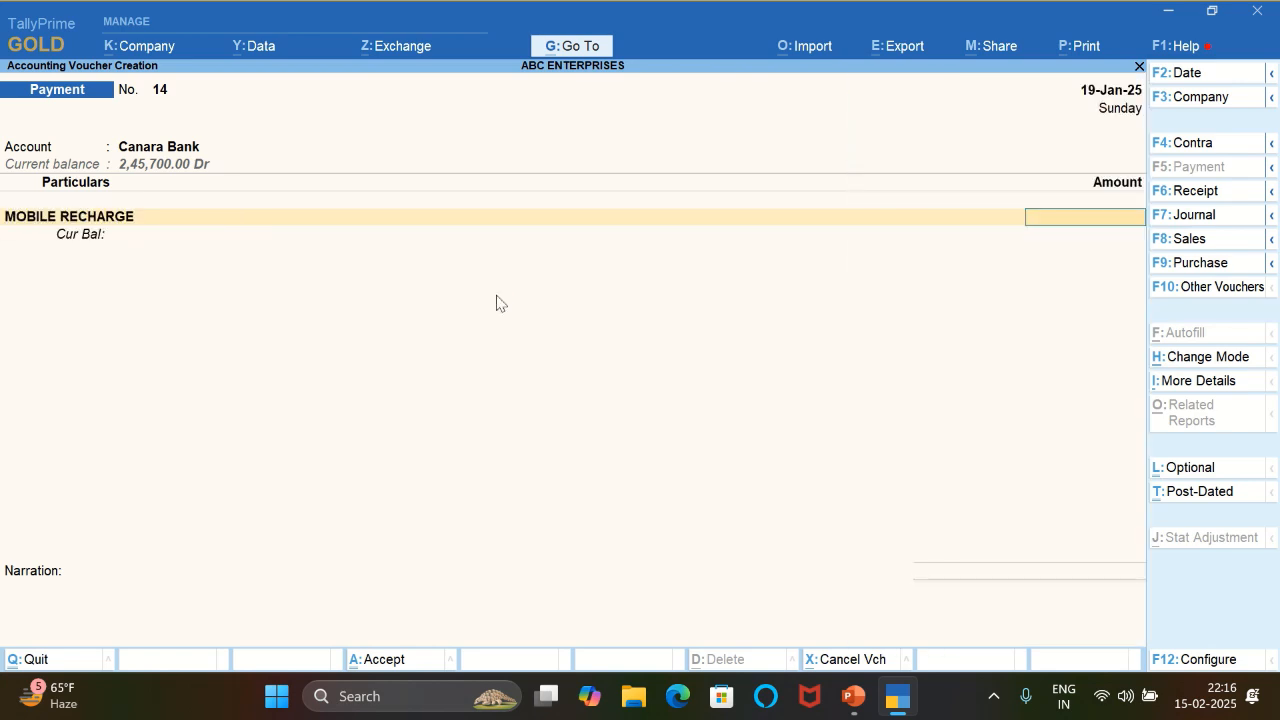
{"action": "type", "text": "1,800"}
{"action": "key", "text": "Return"}
- Allocate the mobile recharge payment from Canara Bank as an e-Fund Transfer
{"action": "key", "text": "Return"}
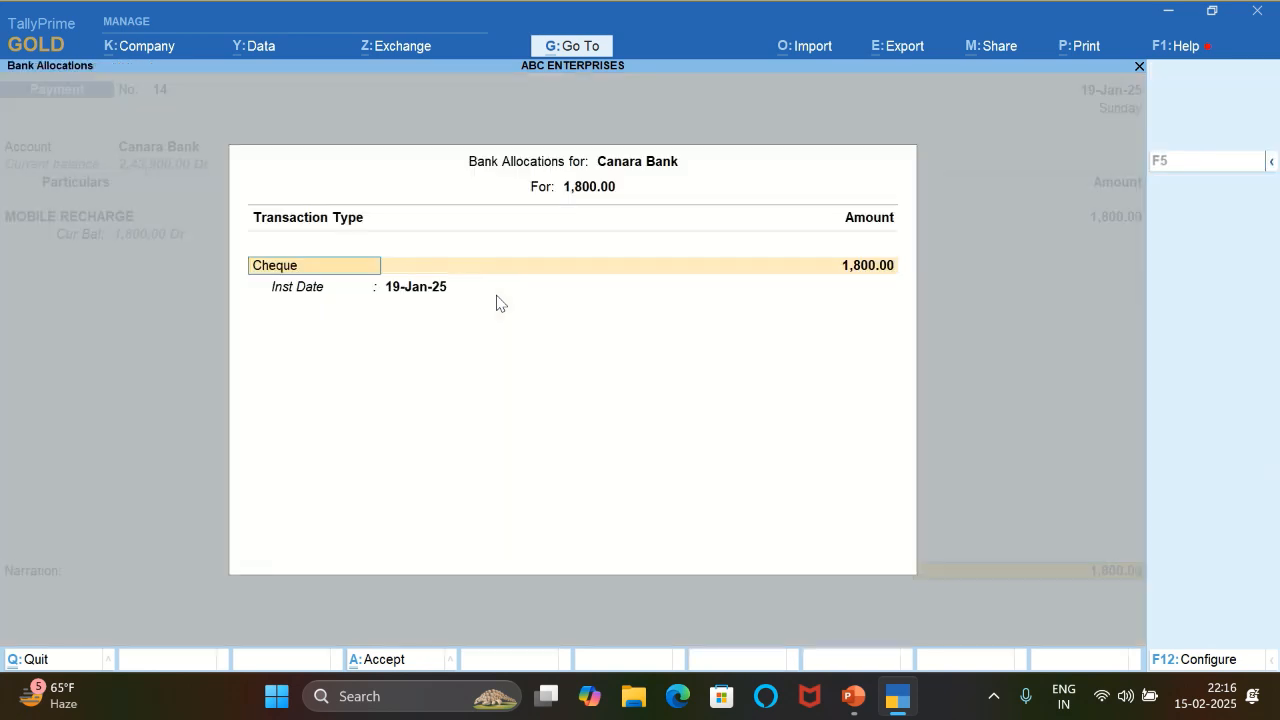
{"action": "type", "text": "e"}
{"action": "key", "text": "Return"}
{"action": "key", "text": "ctrl+a"}
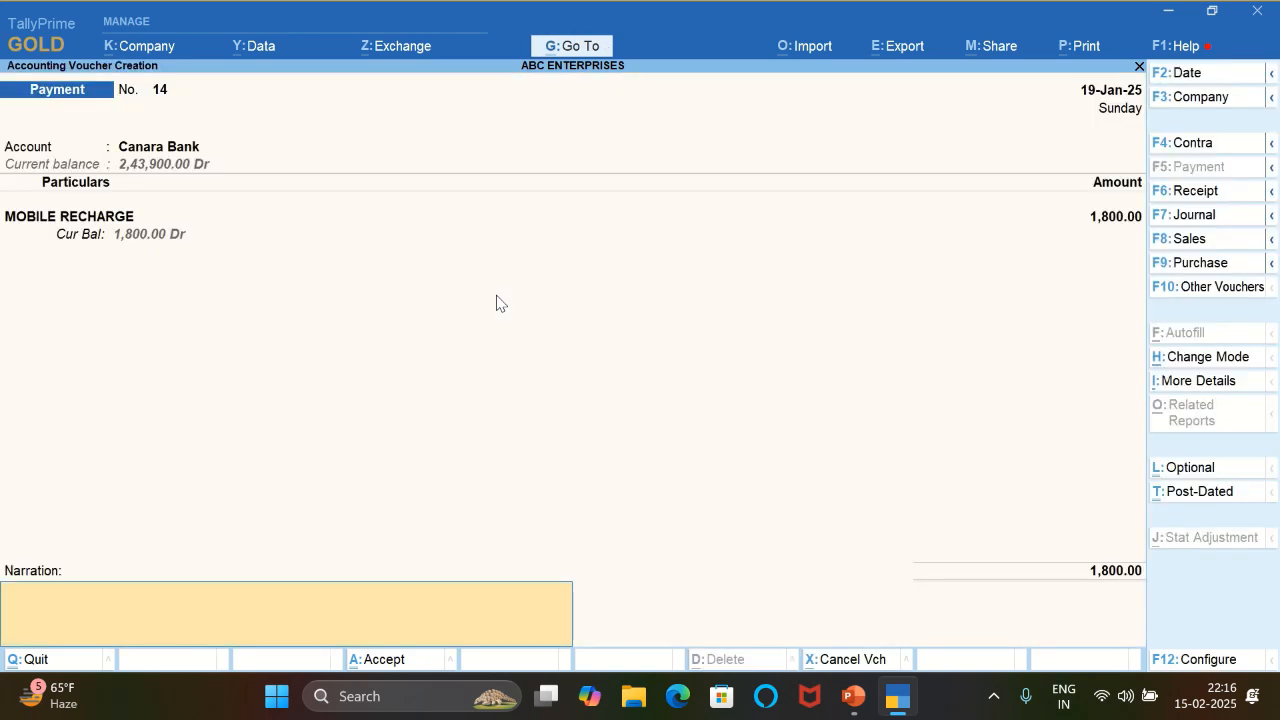
- Enter the narration MOBILE RECHARGE and save the payment voucher
{"action": "type", "text": "MOBILE RECHAR"}
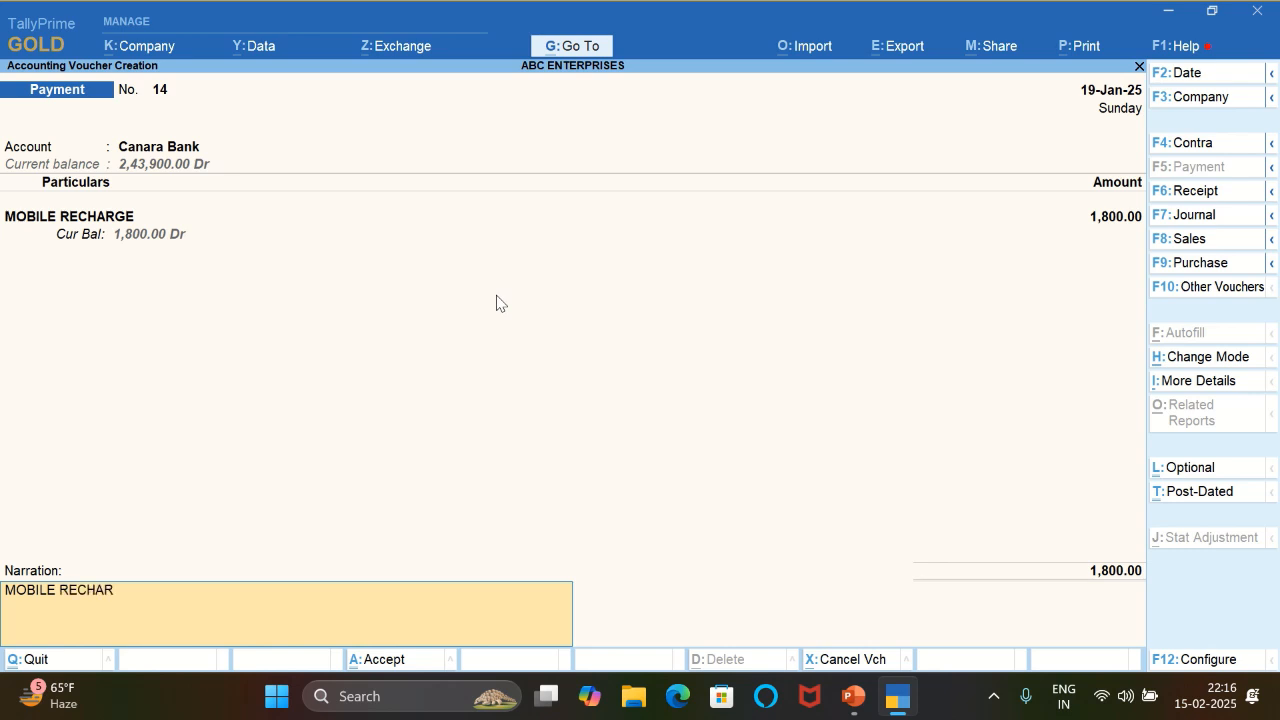
{"action": "type", "text": "GE"}
{"action": "key", "text": "Return"}
{"action": "key", "text": "Return"}
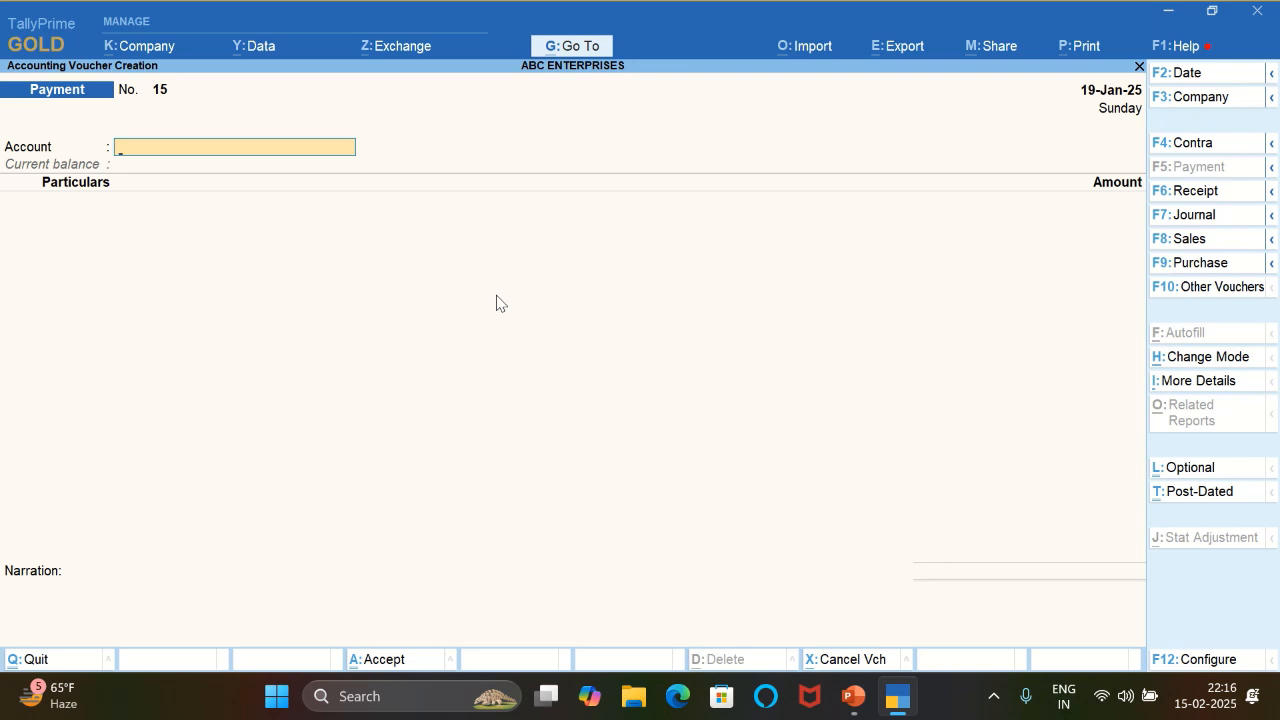
- Date the new payment voucher 20-Jan-25 and set it up from Canara Bank to the WEBSITE HOSTING ledger
{"action": "key", "text": "F2"}
{"action": "key", "text": "Return"}
{"action": "key", "text": "Return"}
{"action": "type", "text": "WE"}
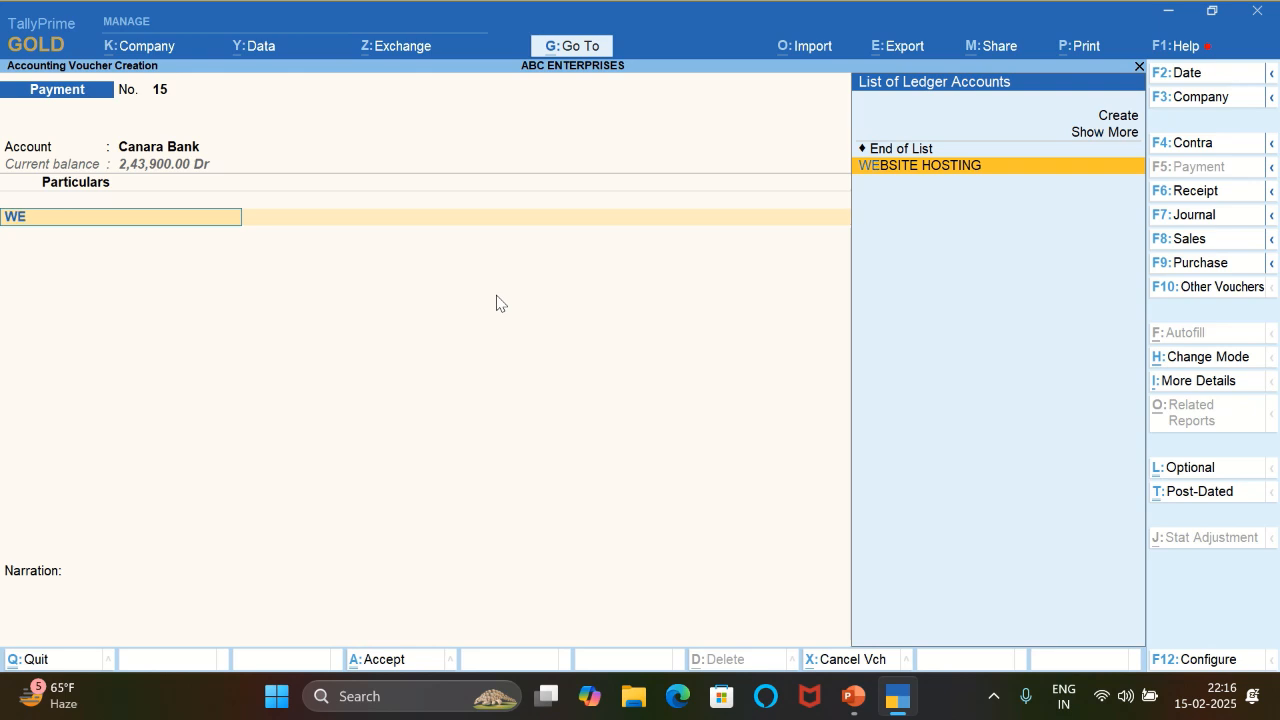
{"action": "key", "text": "Return"}
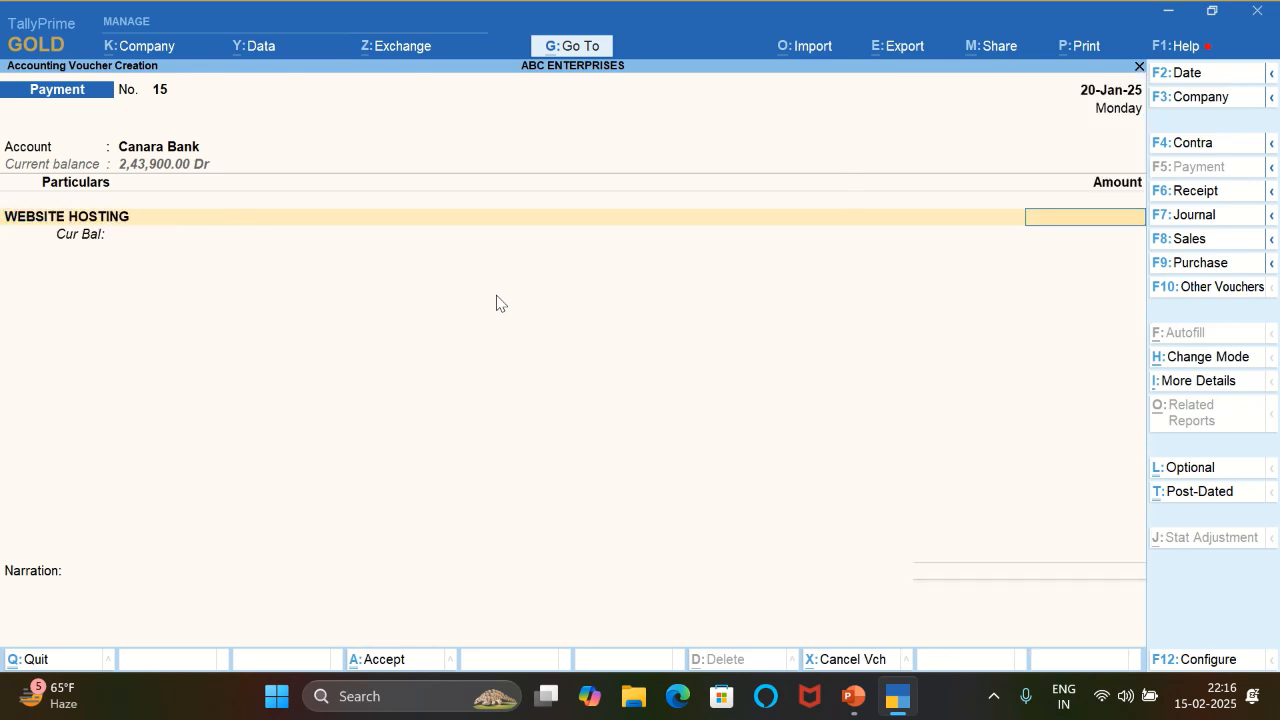
- Set the WEBSITE HOSTING amount to 3500 and allocate the Canara Bank payment as an e-Fund Transfer
{"action": "type", "text": "3500"}
{"action": "key", "text": "Return"}
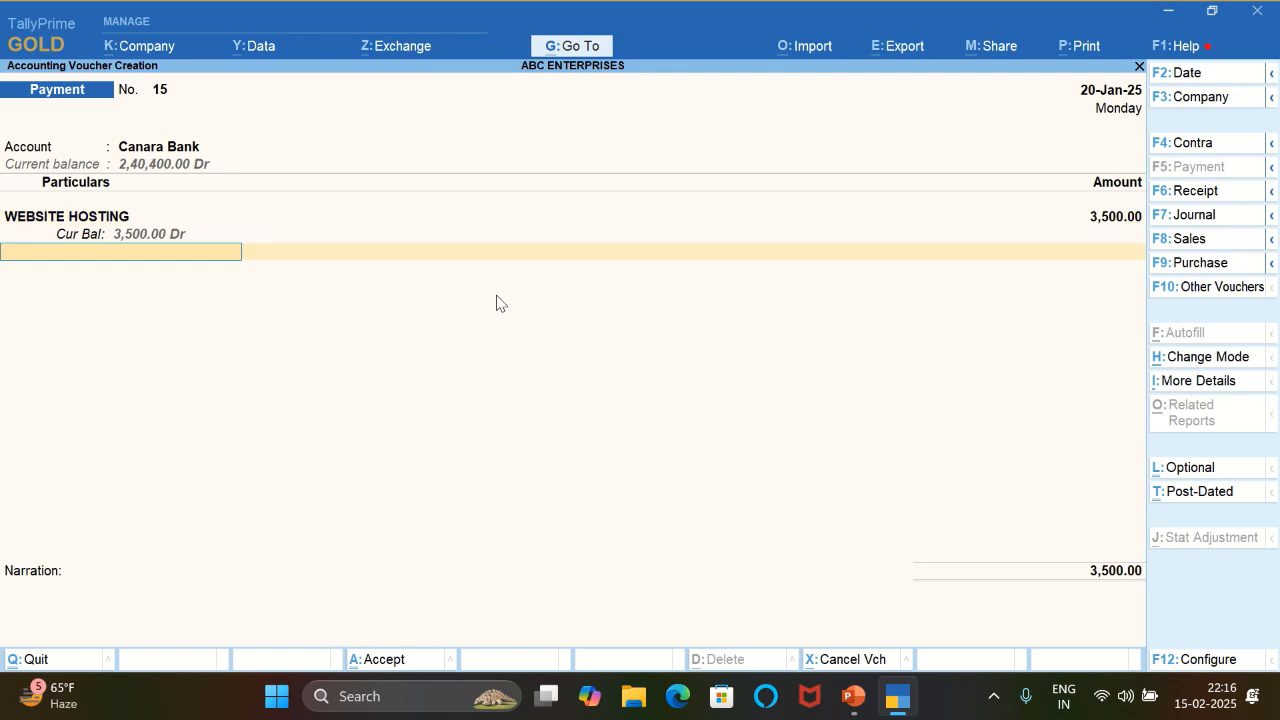
{"action": "key", "text": "Return"}
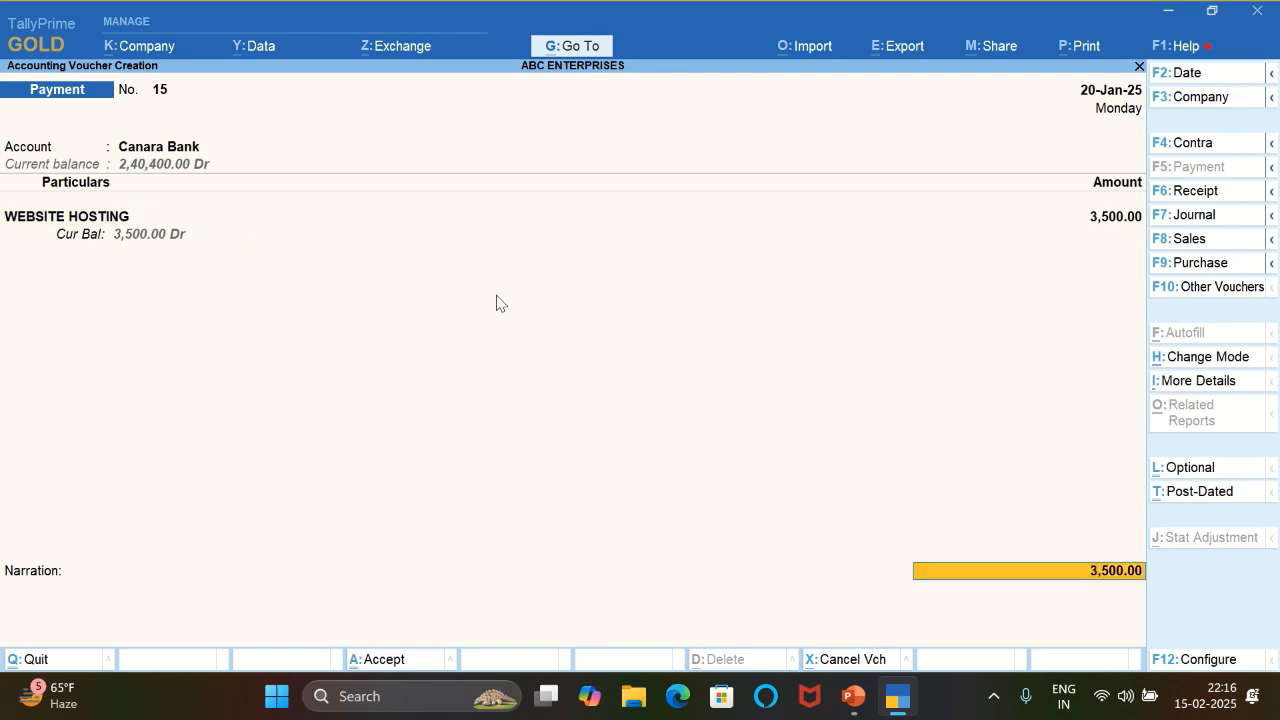
{"action": "key", "text": "Return"}
{"action": "type", "text": "e"}
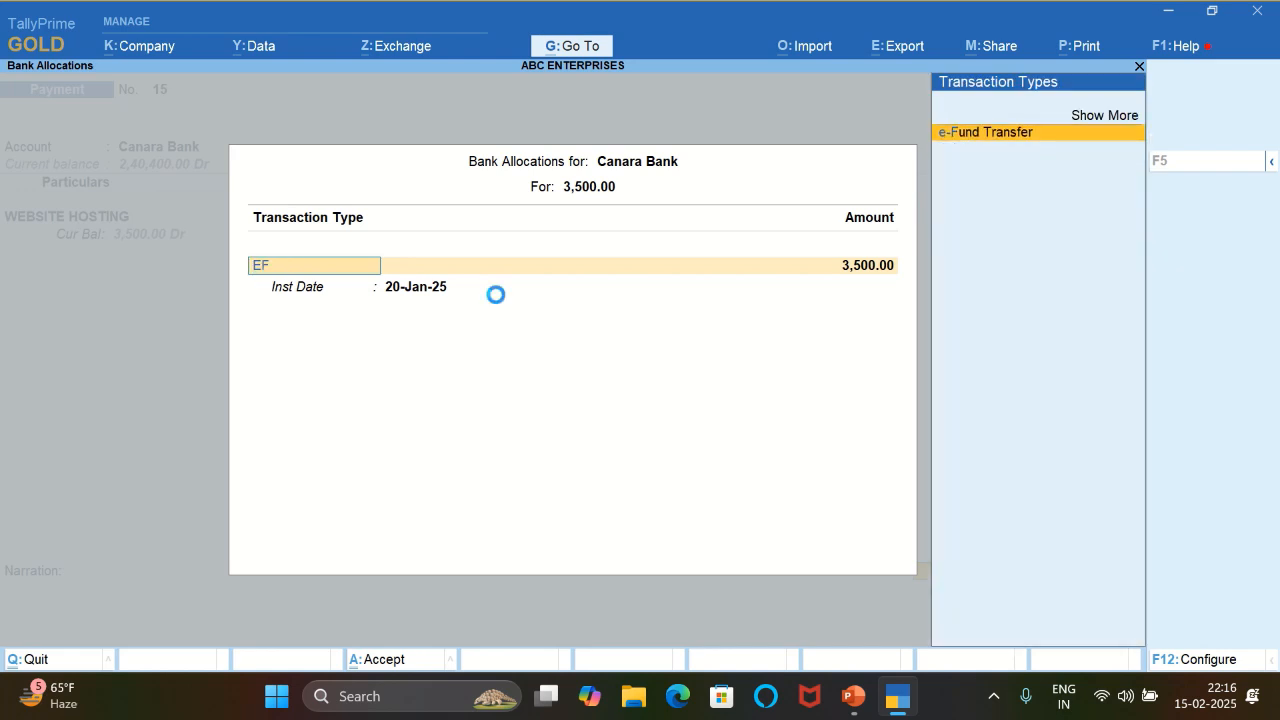
{"action": "key", "text": "Return"}
{"action": "key", "text": "Return"}
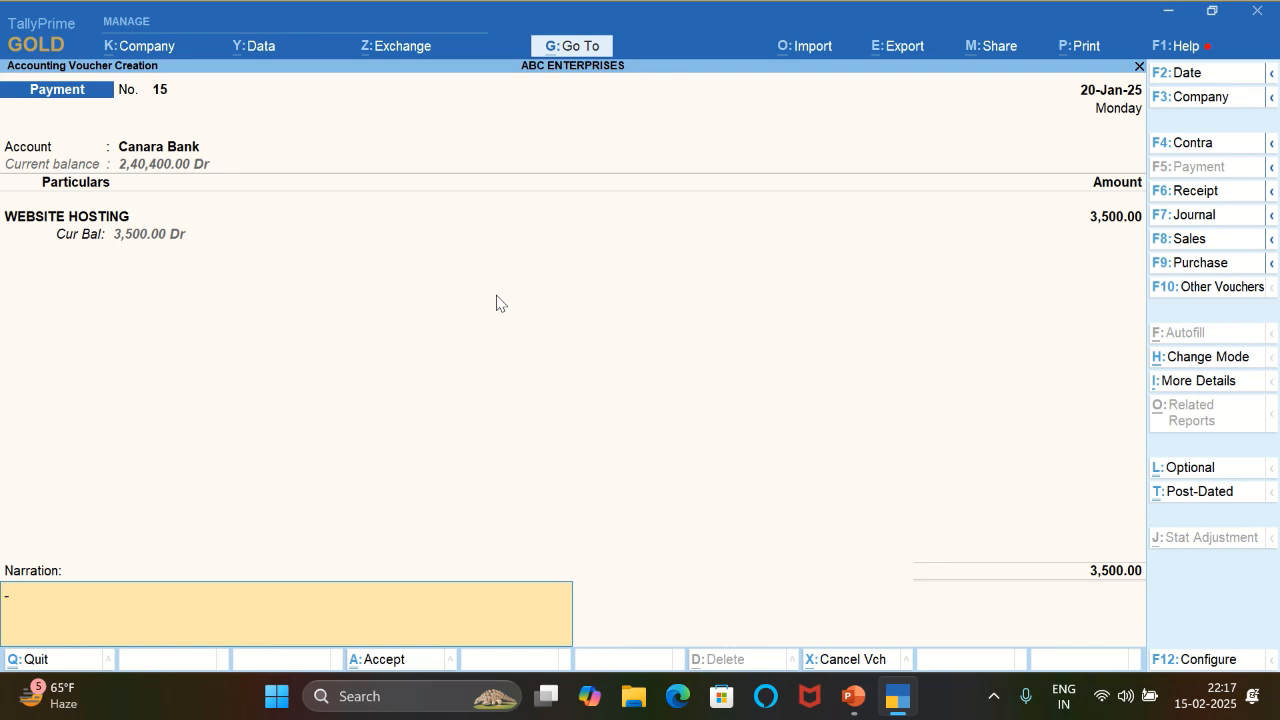
- Enter the narration BEING WEBSITE EXP PAID and save the website hosting payment voucher
{"action": "type", "text": "BEING WEBSITE"}
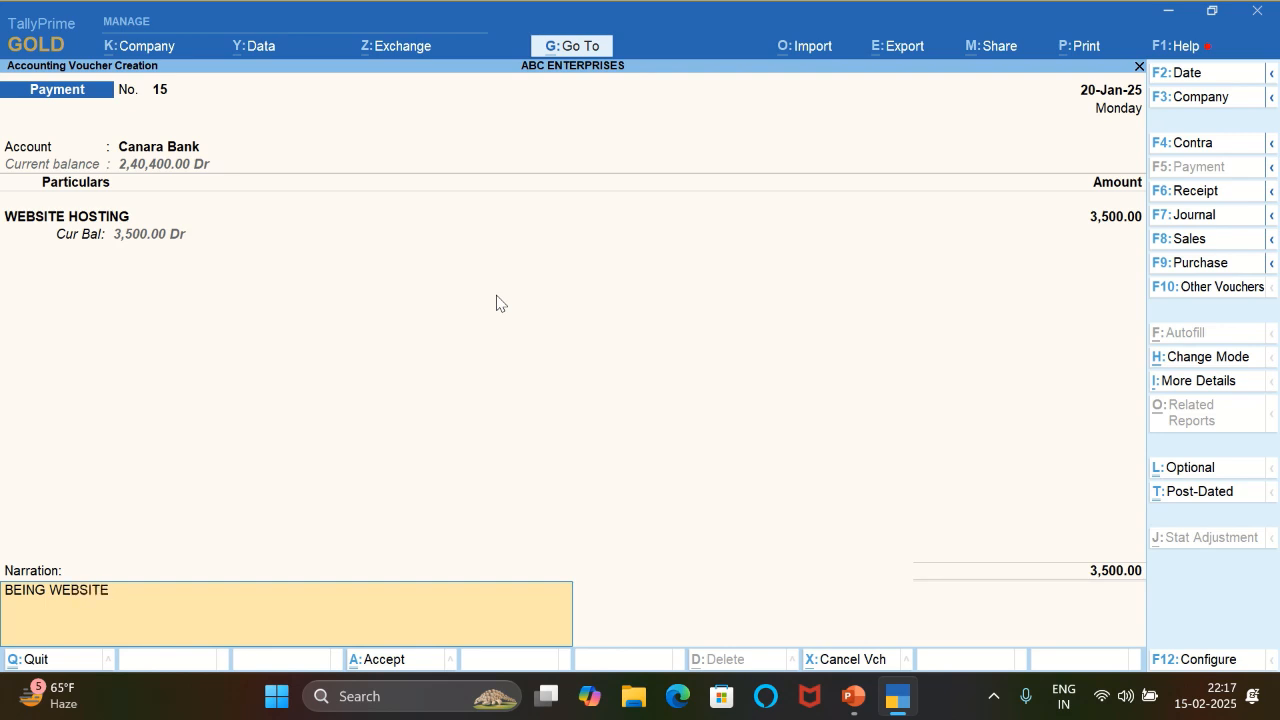
{"action": "type", "text": " EXP PAID"}
{"action": "key", "text": "Return"}
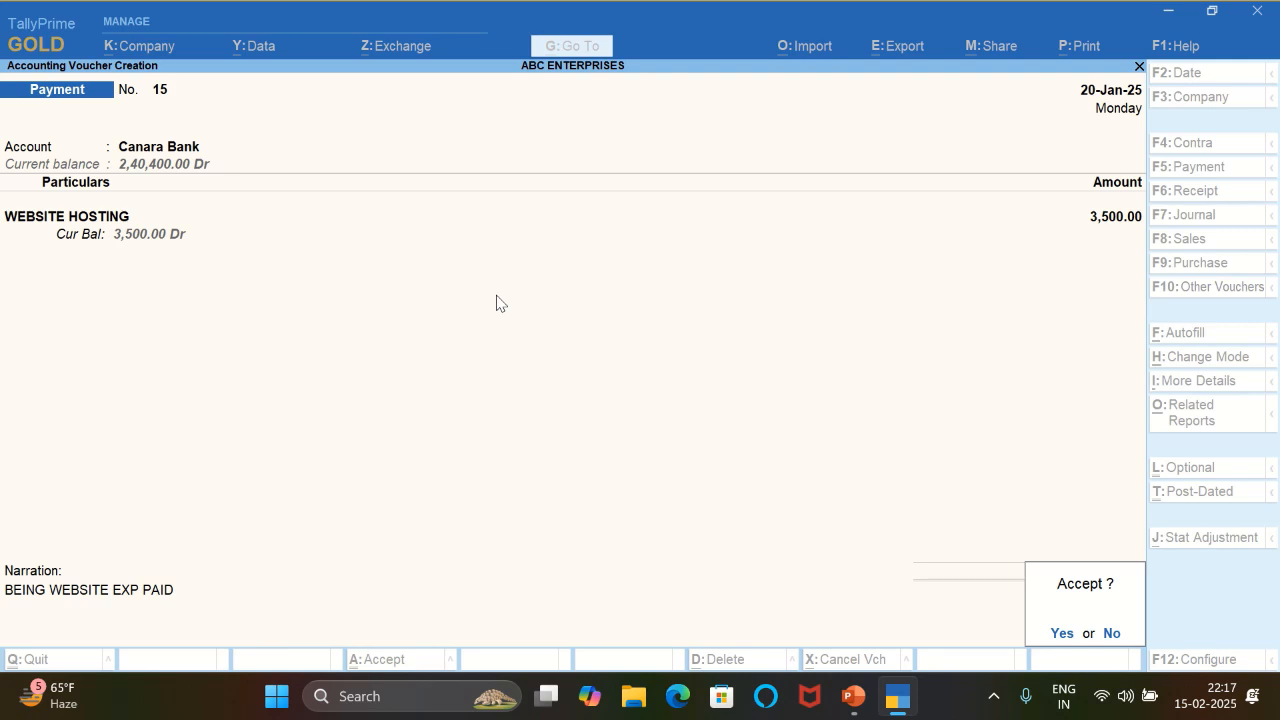
{"action": "key", "text": "Return"}
- Date the new payment voucher 21-Jan-25 and set it up from Canara Bank to the ADVERTISEMENT EXP ledger
{"action": "key", "text": "F2"}
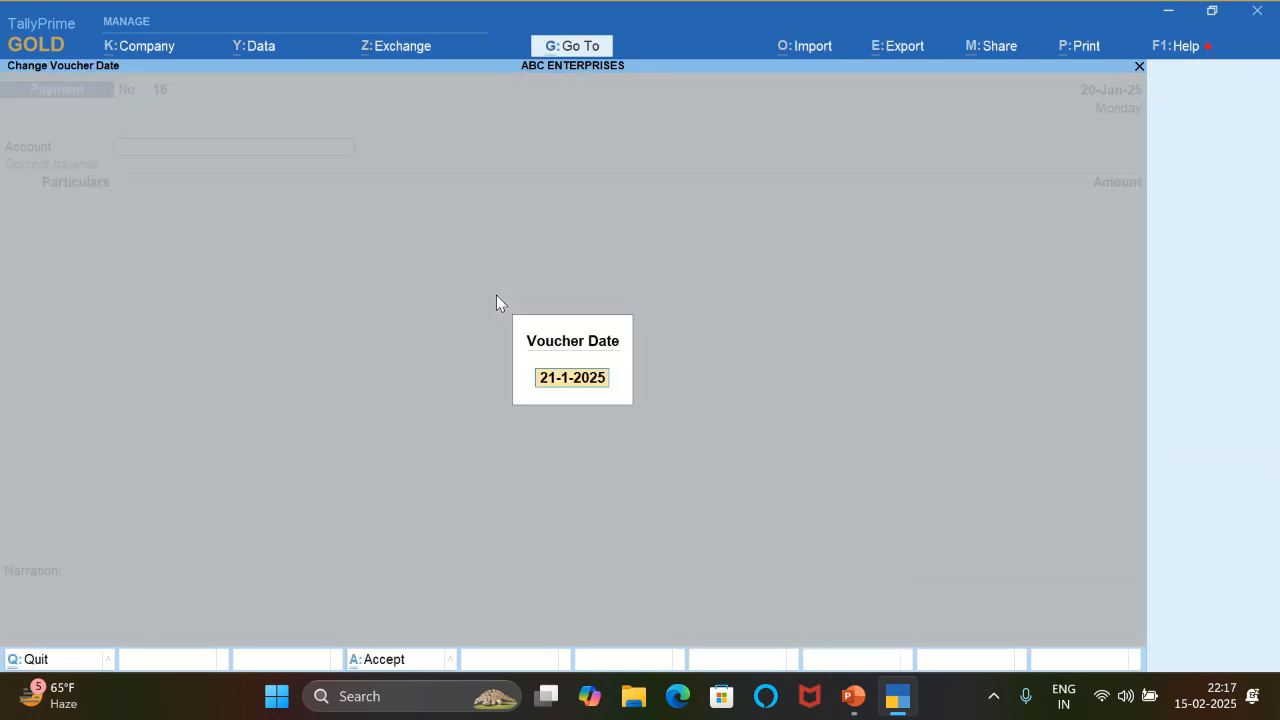
{"action": "key", "text": "Return"}
{"action": "key", "text": "Return"}
{"action": "type", "text": "ADV"}
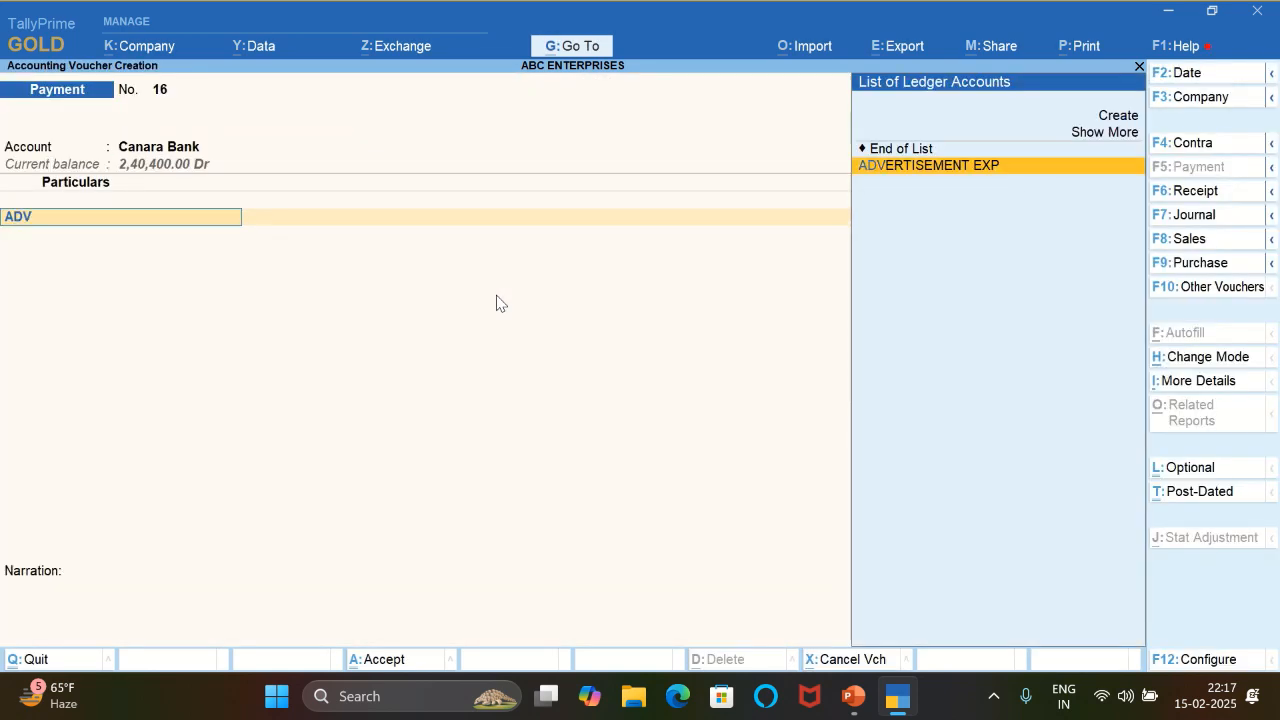
{"action": "key", "text": "Return"}
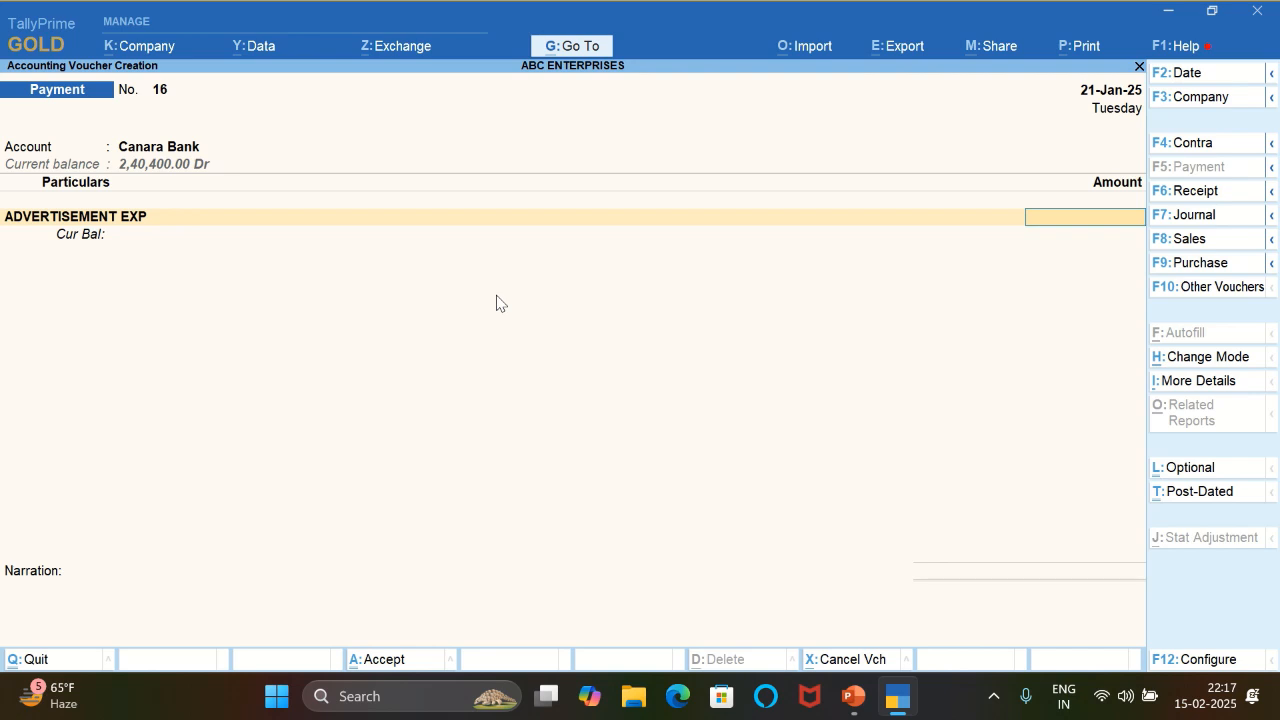
- Set the ADVERTISEMENT EXP amount to 7000 and allocate the Canara Bank payment as an e-Fund Transfer
{"action": "type", "text": "7000"}
{"action": "key", "text": "Return"}
{"action": "key", "text": "Return"}
{"action": "key", "text": "Return"}
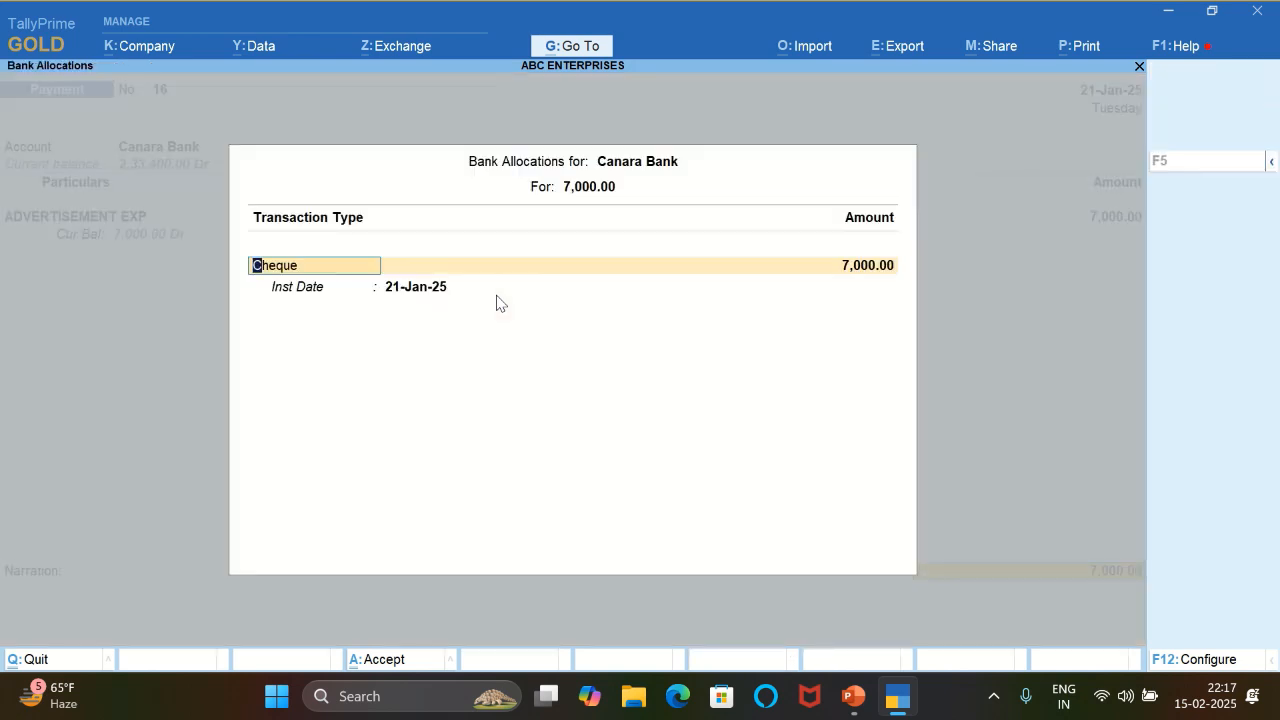
{"action": "type", "text": "E"}
{"action": "key", "text": "Return"}
{"action": "key", "text": "Return"}
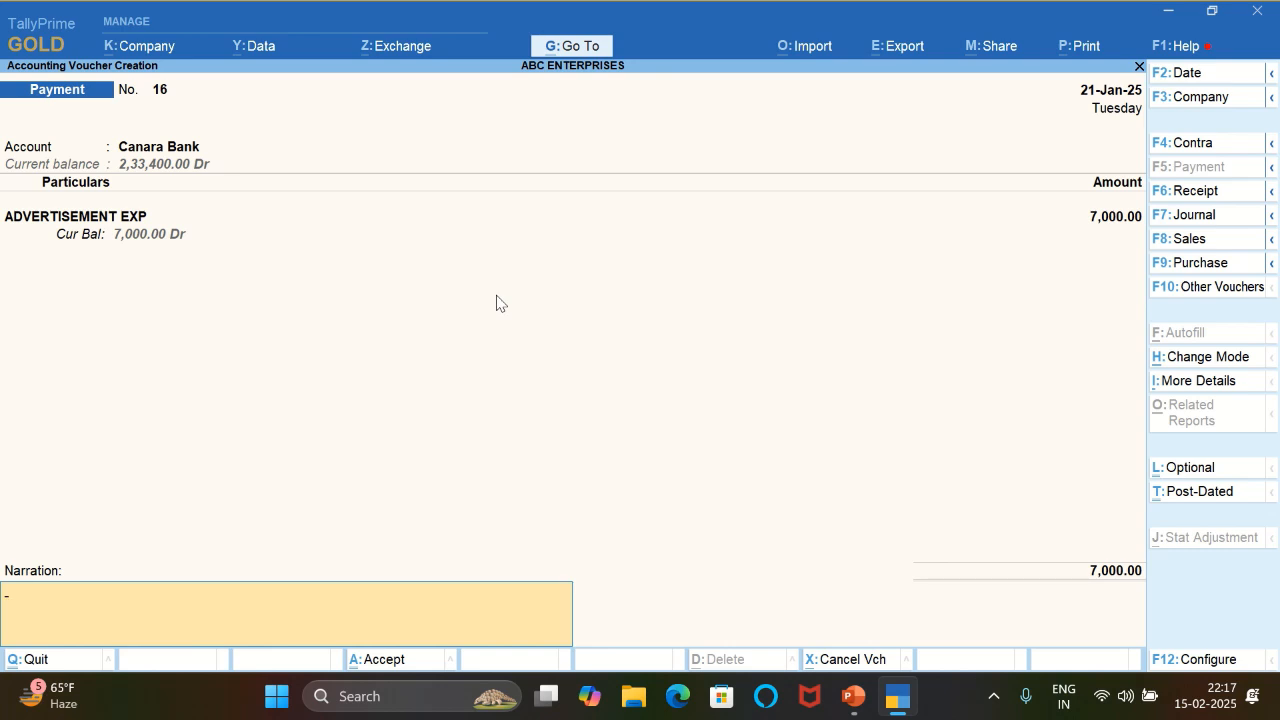
- Enter the narration BEING ADVERTISEMENT EXP PAID and save the advertisement payment voucher
{"action": "type", "text": "BEING ADVERTISE"}
{"action": "key", "text": "BackSpace"}
{"action": "key", "text": "BackSpace"}
{"action": "type", "text": "SE"}
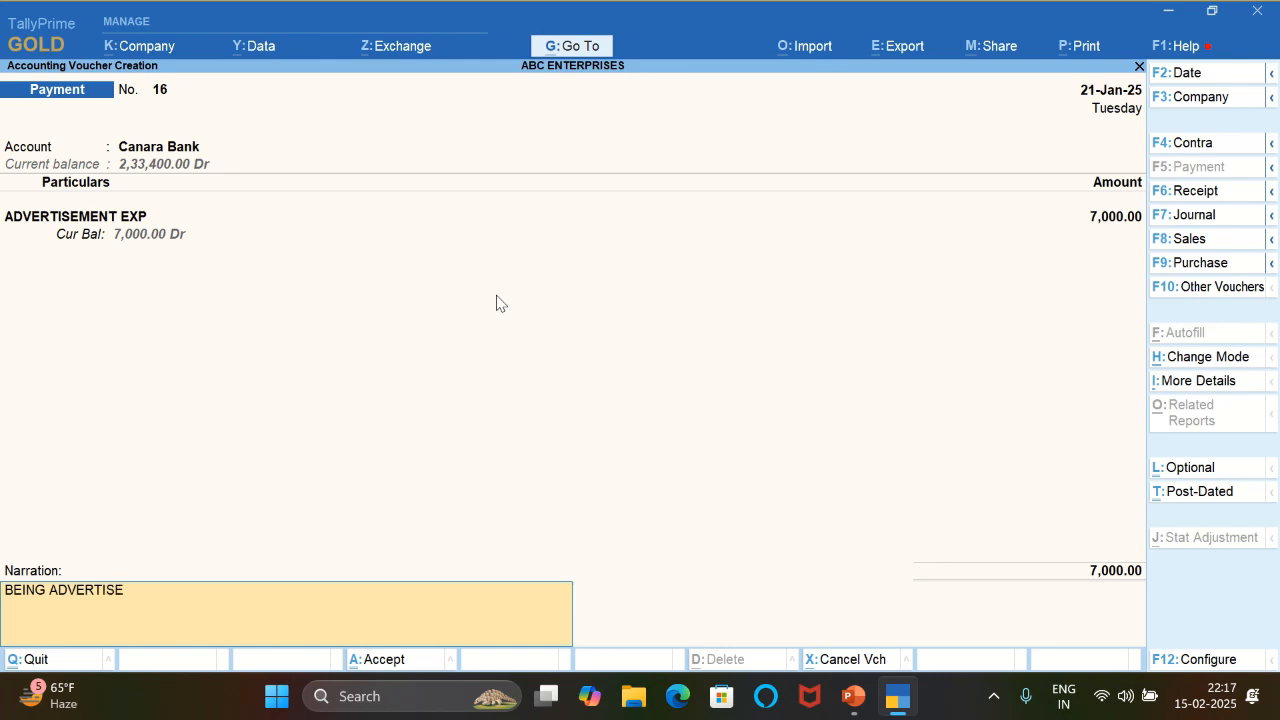
{"action": "type", "text": "MENT EXP PAID"}
{"action": "key", "text": "Return"}
{"action": "key", "text": "Return"}
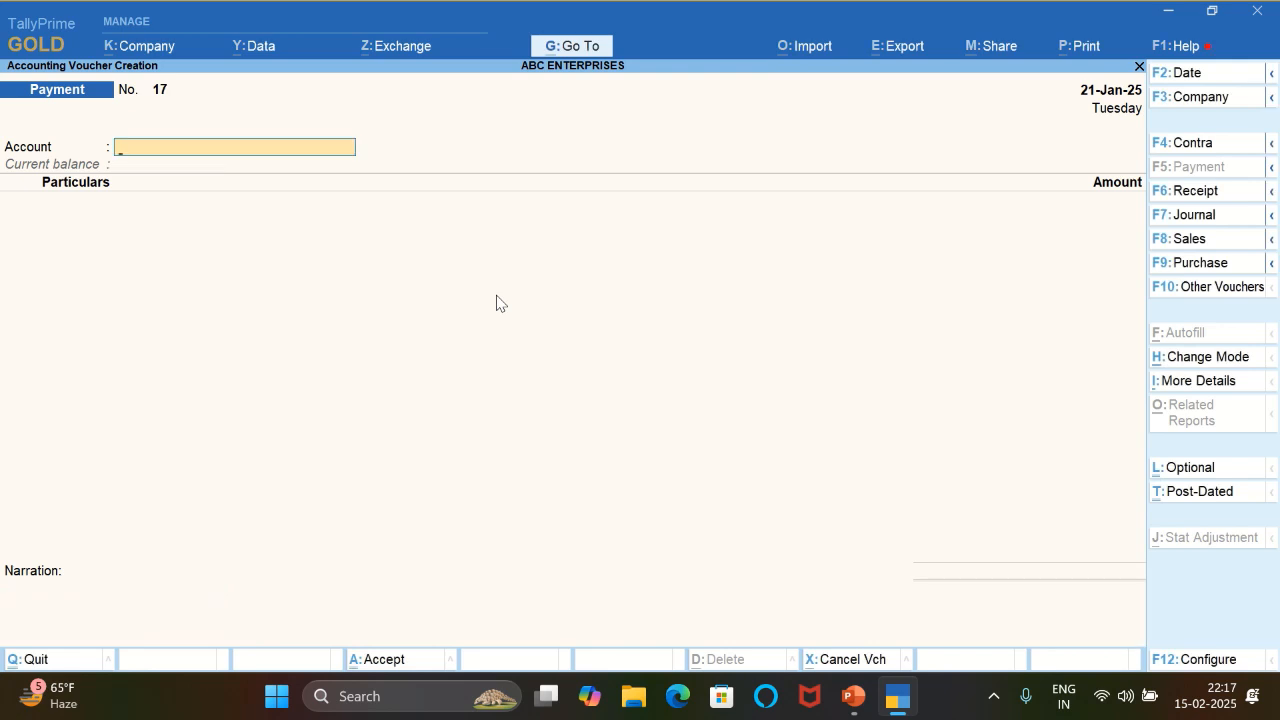
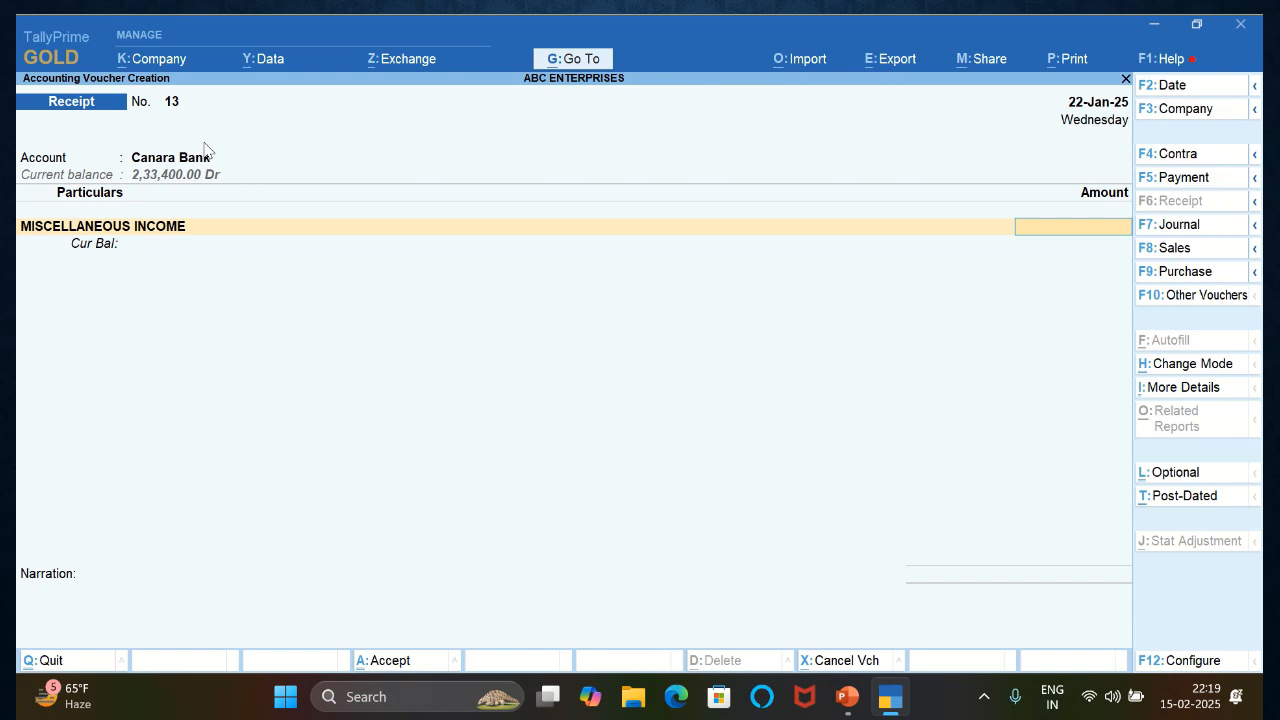
- Set the MISCELLANEOUS INCOME amount to 5000 and allocate the Canara Bank receipt as an e-Fund Transfer
{"action": "type", "text": "55"}
{"action": "key", "text": "BackSpace"}
{"action": "type", "text": "000"}
{"action": "key", "text": "Return"}
{"action": "key", "text": "Return"}
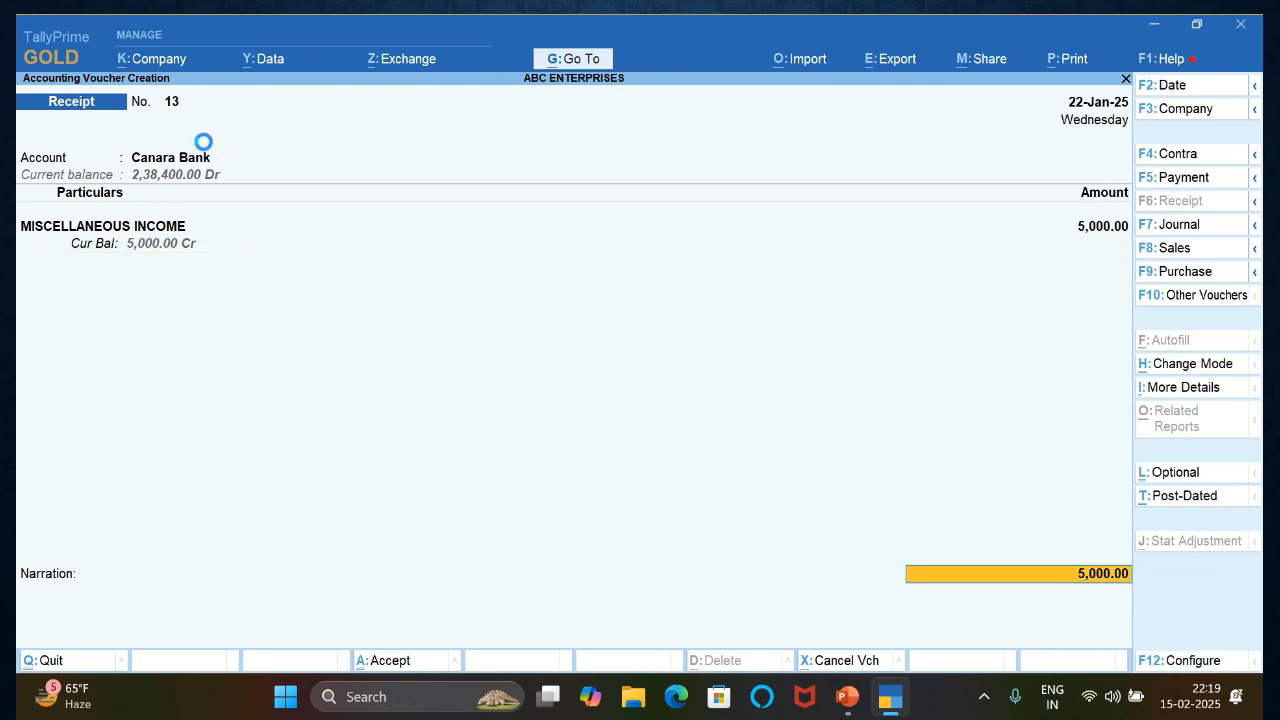
{"action": "key", "text": "Return"}
{"action": "type", "text": "e"}
{"action": "key", "text": "Return"}
{"action": "key", "text": "Return"}
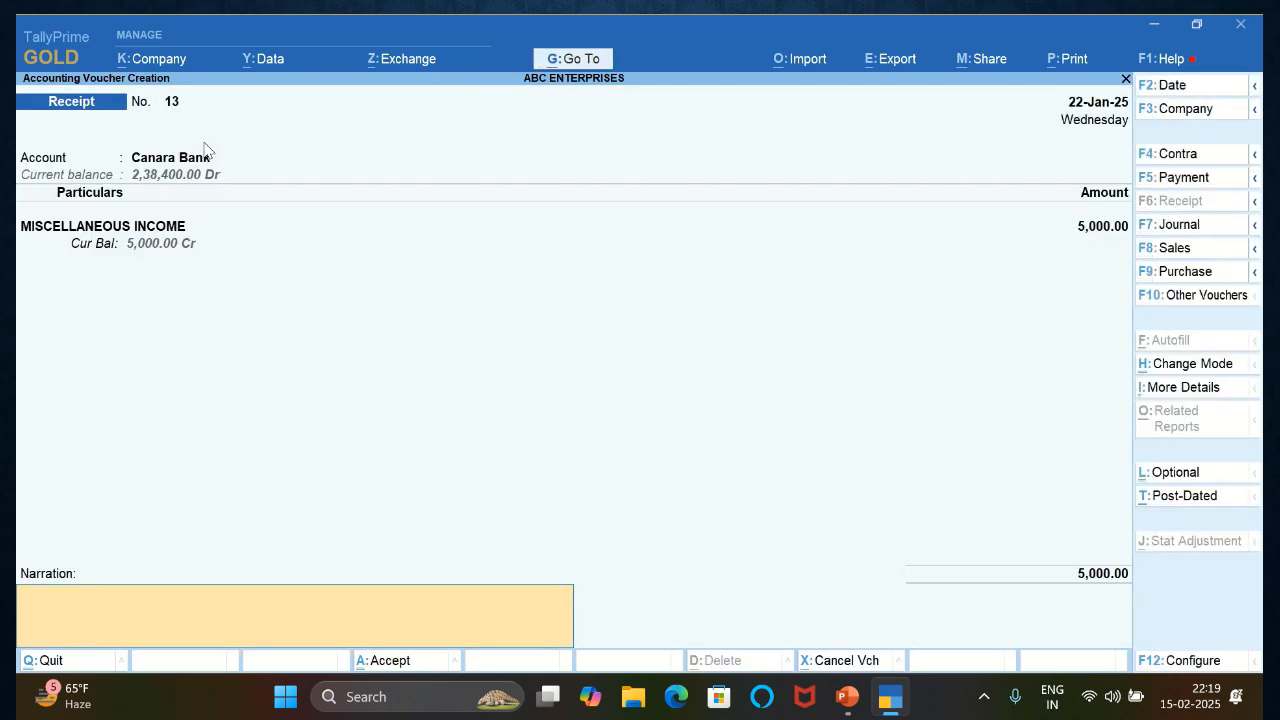
- Enter the narration BEING MIS. INCOME RECEIVED and save the miscellaneous income receipt voucher
{"action": "type", "text": "BEING MISS"}
{"action": "key", "text": "BackSpace"}
{"action": "type", "text": ". INCOME"}
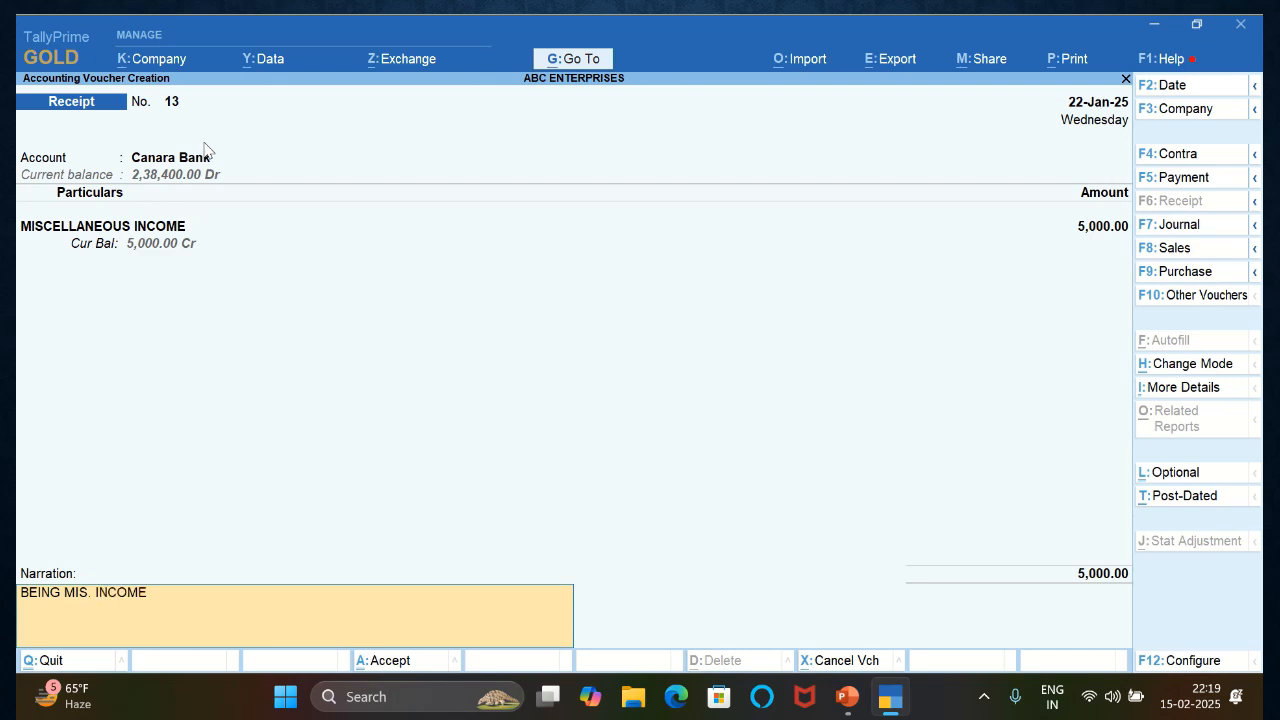
{"action": "type", "text": " RECEIVED"}
{"action": "key", "text": "Return"}
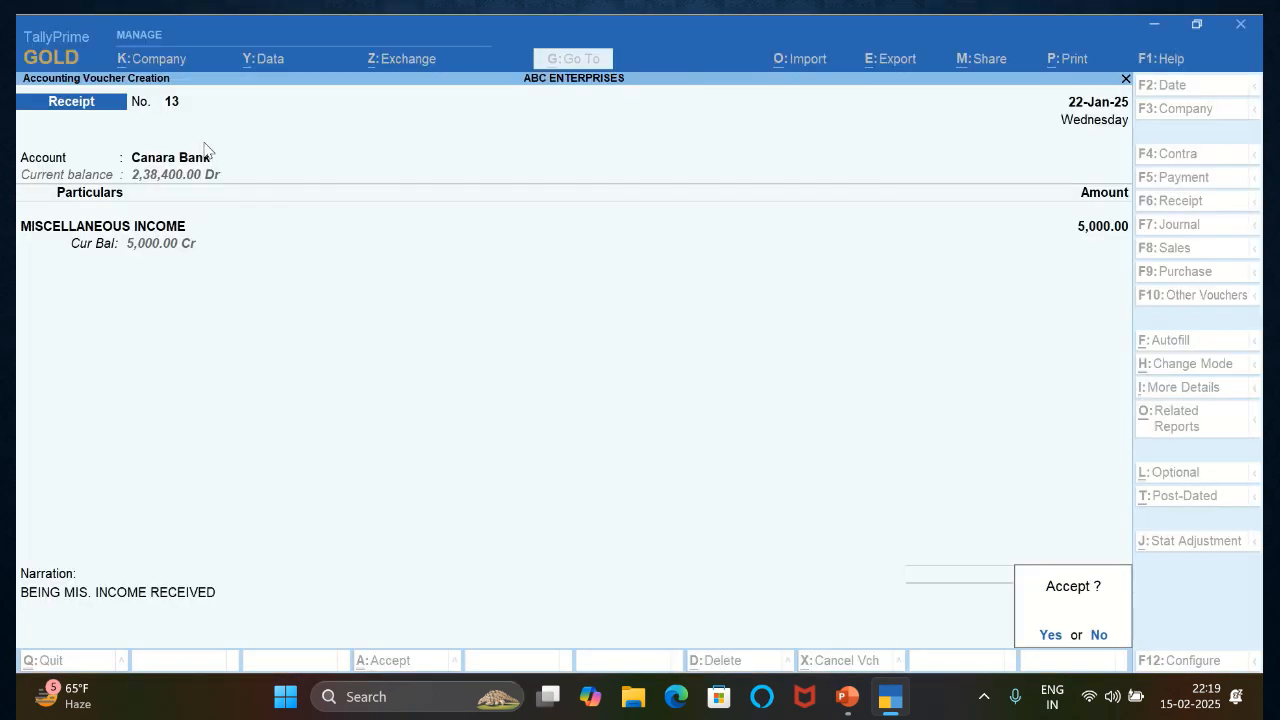
{"action": "key", "text": "Return"}
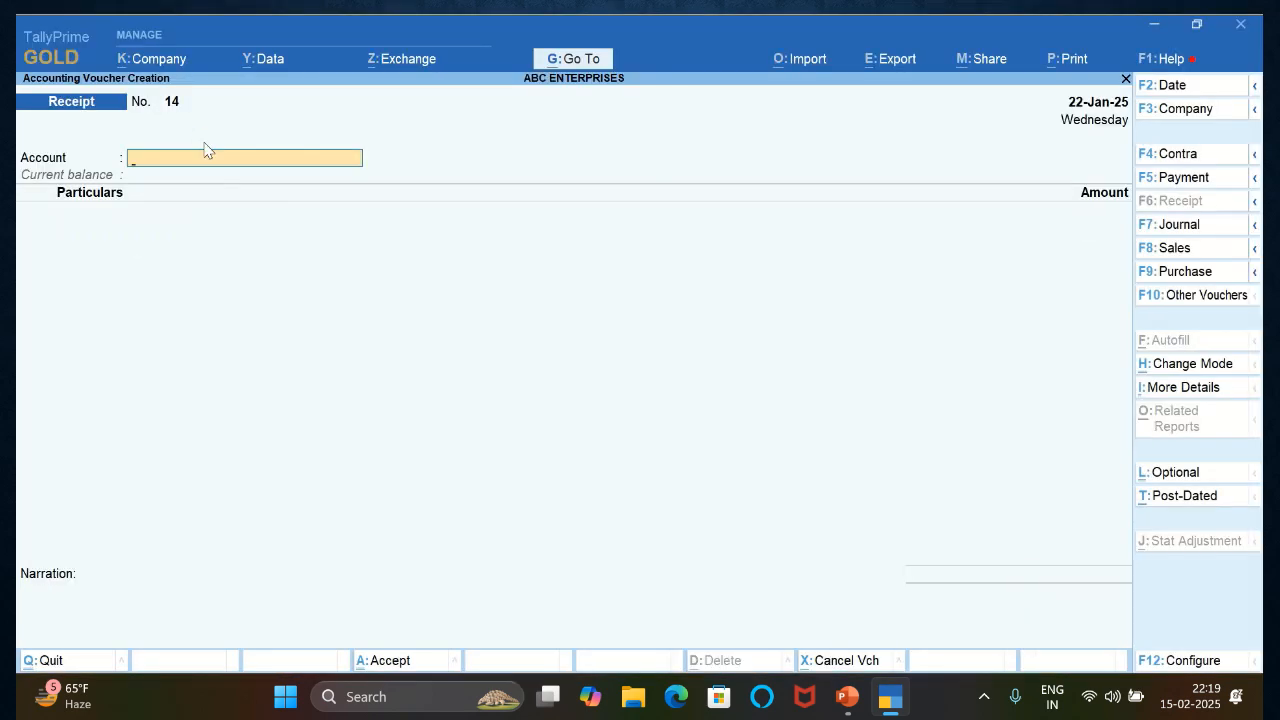
- Set up a payment voucher dated 23-Jan-25 from Canara Bank to the PROFESSIONAL FEE ledger
{"action": "key", "text": "F2"}
{"action": "type", "text": "23-1-2025"}
{"action": "key", "text": "Return"}
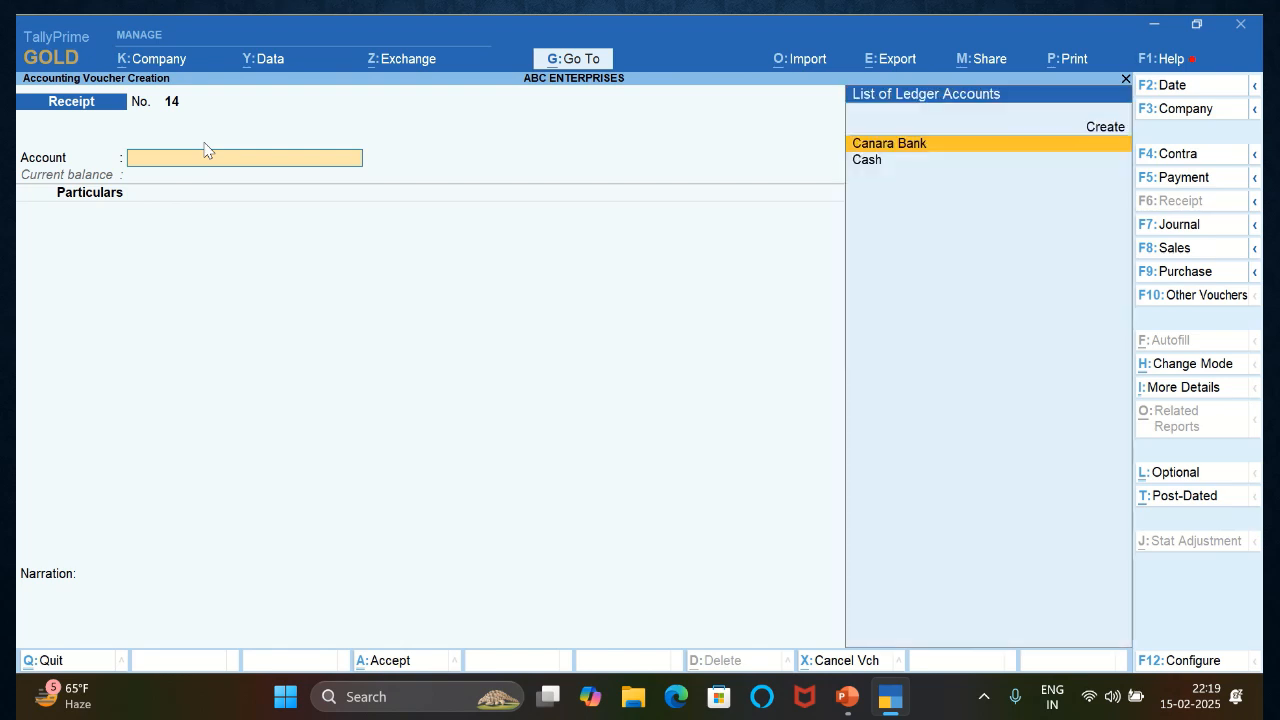
{"action": "key", "text": "F5"}
{"action": "key", "text": "Return"}
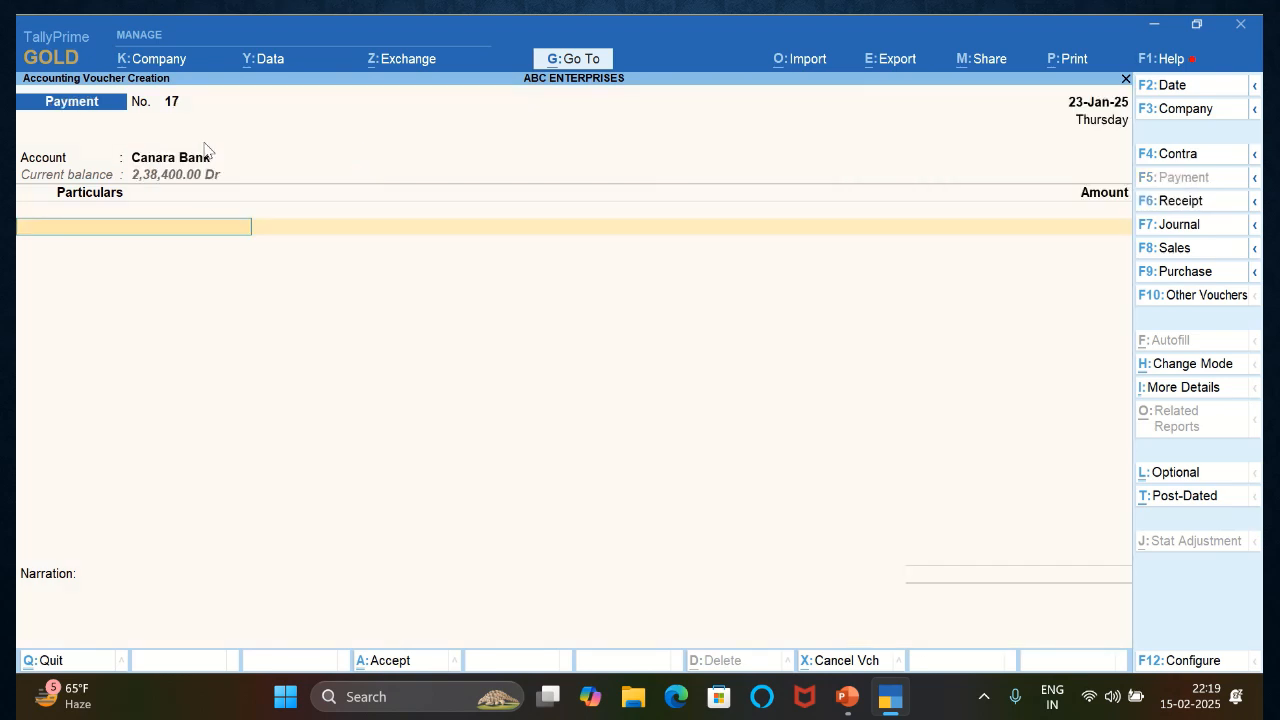
{"action": "type", "text": "PR"}
{"action": "key", "text": "Return"}
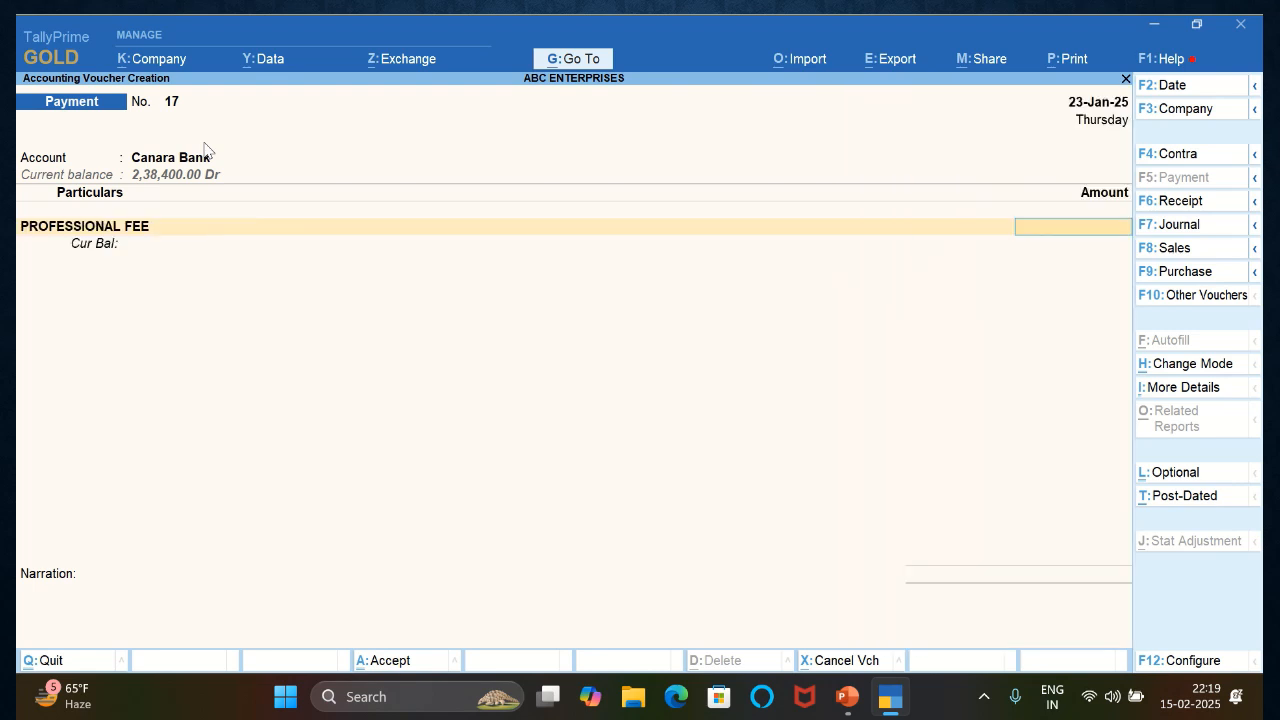
- Set the PROFESSIONAL FEE amount to 12000 and allocate the Canara Bank payment as an e-Fund Transfer
{"action": "type", "text": "12,000"}
{"action": "key", "text": "Return"}
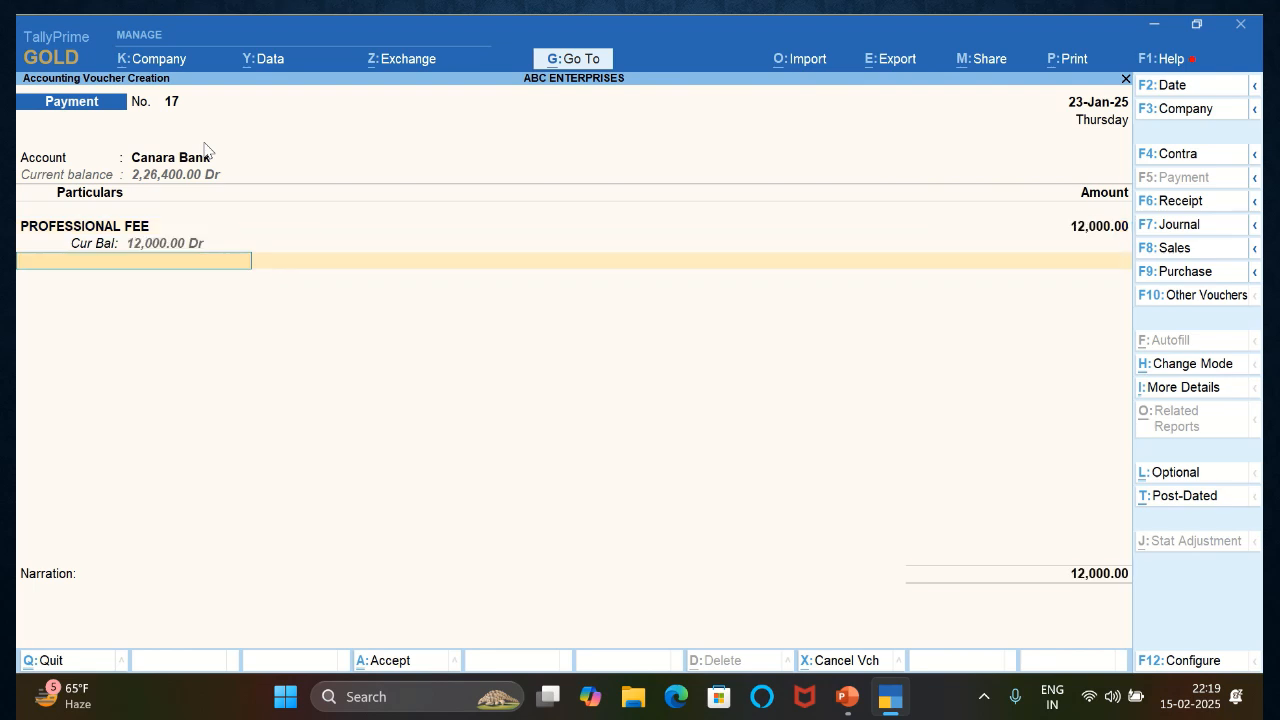
{"action": "key", "text": "Return"}
{"action": "type", "text": "e"}
{"action": "key", "text": "Return"}
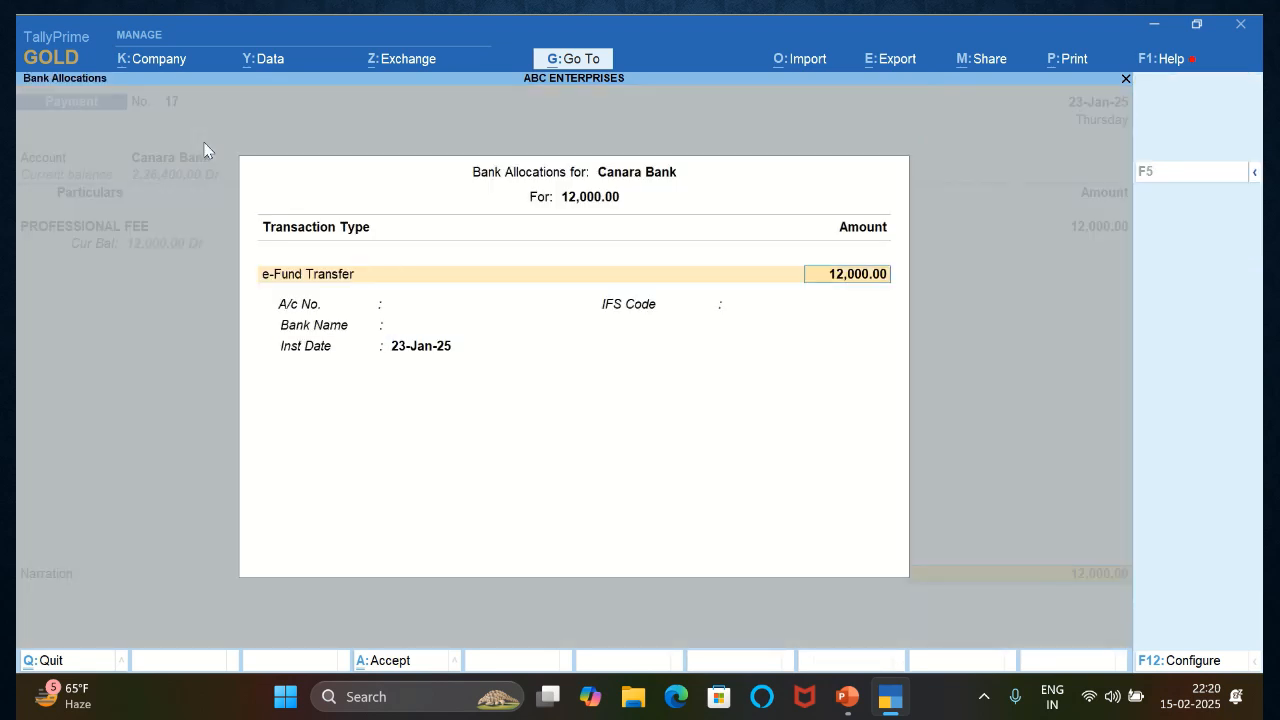
{"action": "key", "text": "Return"}
- Enter the narration BEING PROFESSIONAL FEE PAY and save the professional fee payment voucher
{"action": "type", "text": "BE"}
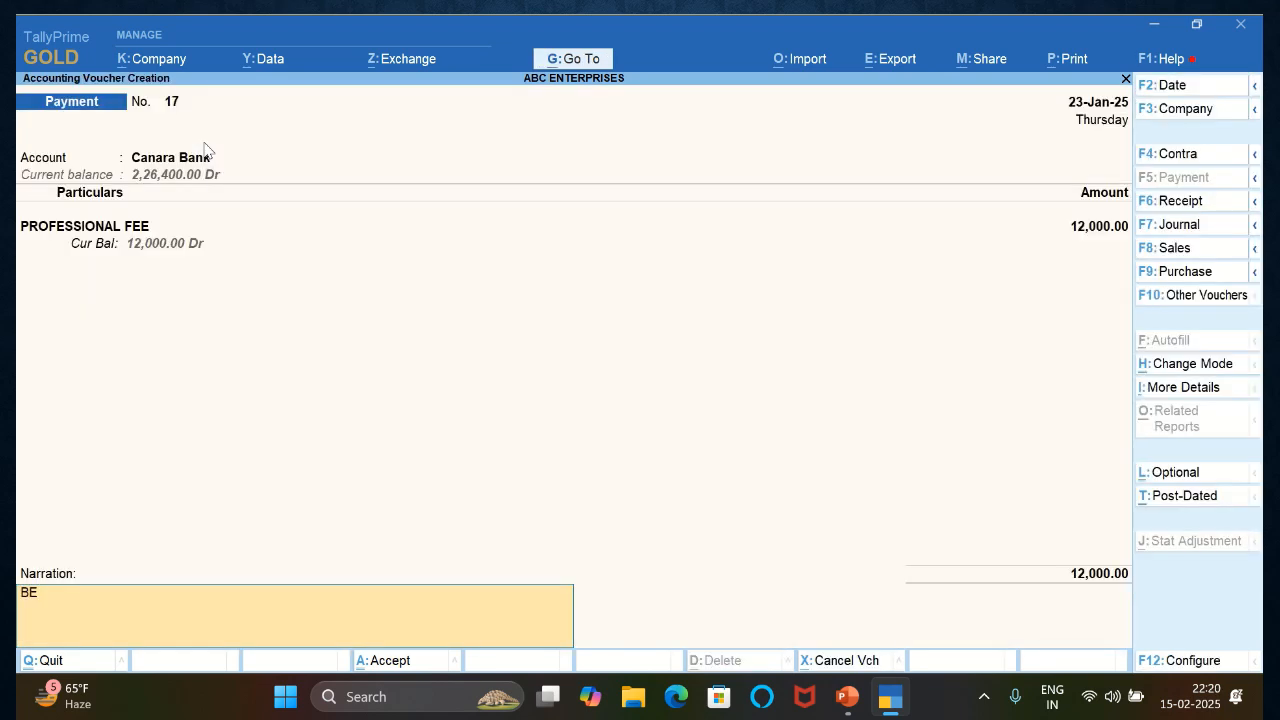
{"action": "type", "text": "ING PROFESSIONAL"}
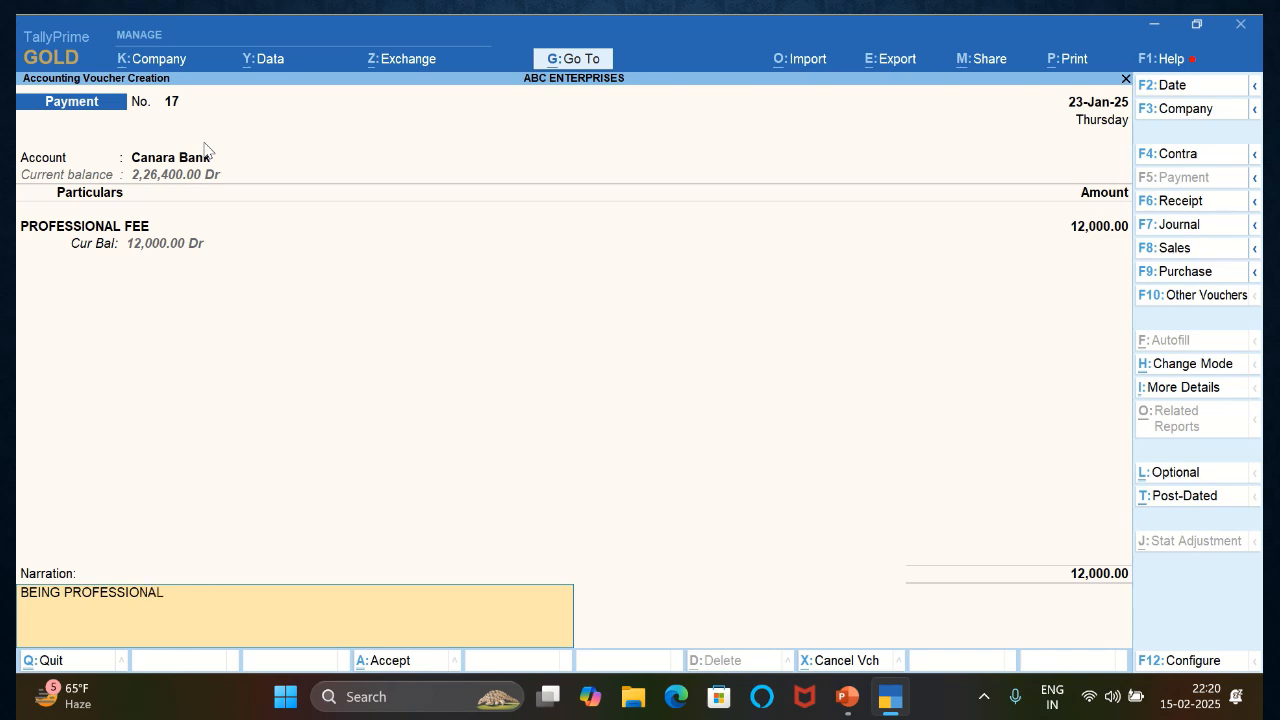
{"action": "type", "text": " FEE PAY"}
{"action": "key", "text": "Return"}
- Date the new payment voucher 24-Jan-25 and set it up from Canara Bank to the PENALTY ledger
{"action": "key", "text": "Return"}
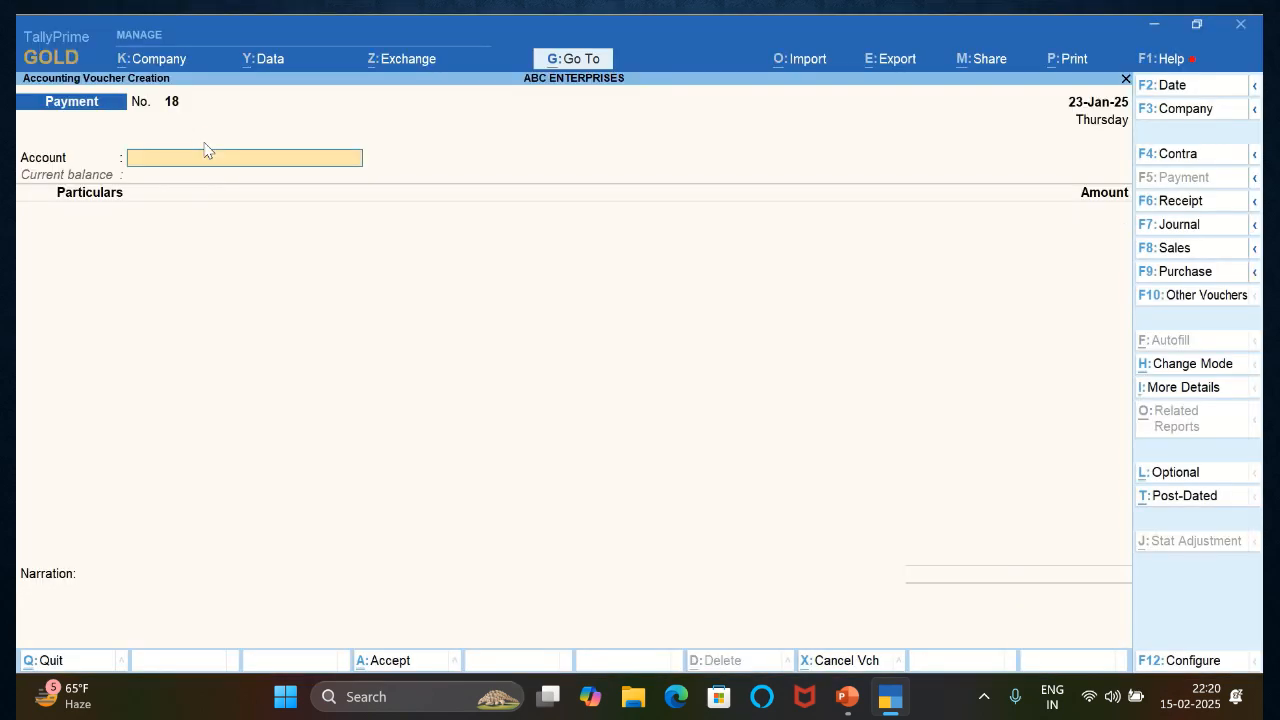
{"action": "key", "text": "F2"}
{"action": "key", "text": "Return"}
{"action": "key", "text": "Return"}
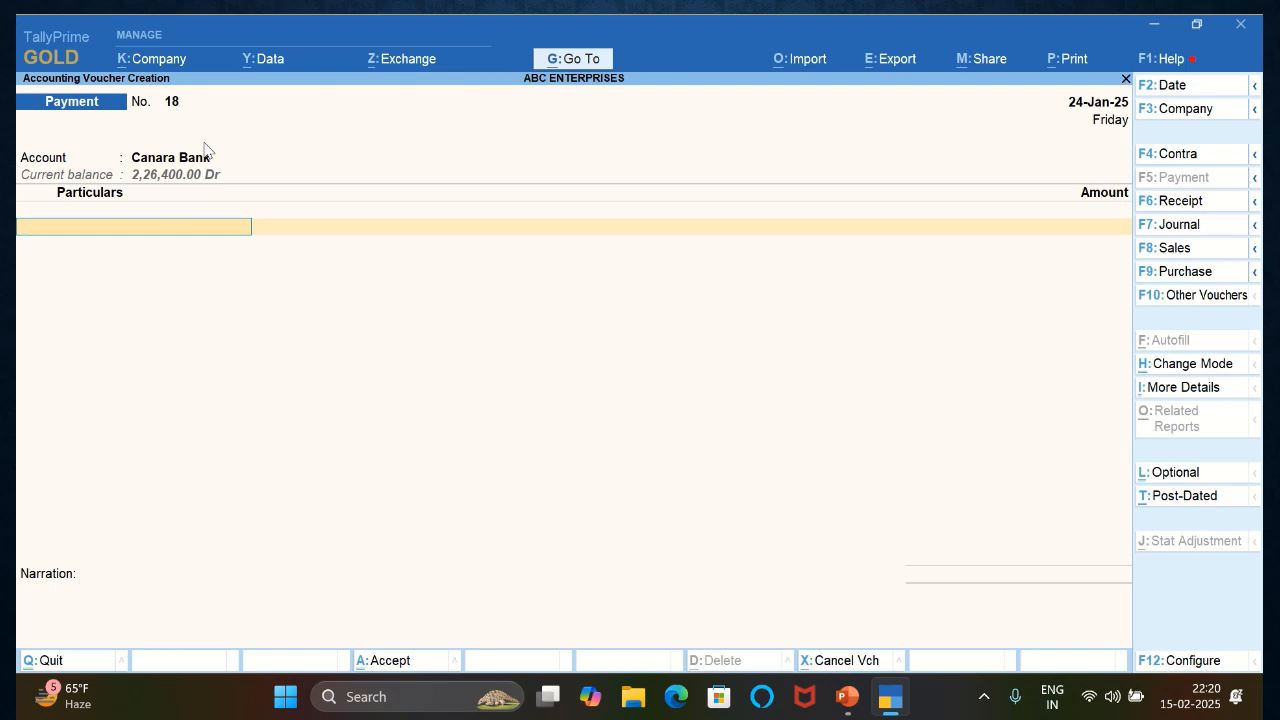
{"action": "type", "text": "PEN"}
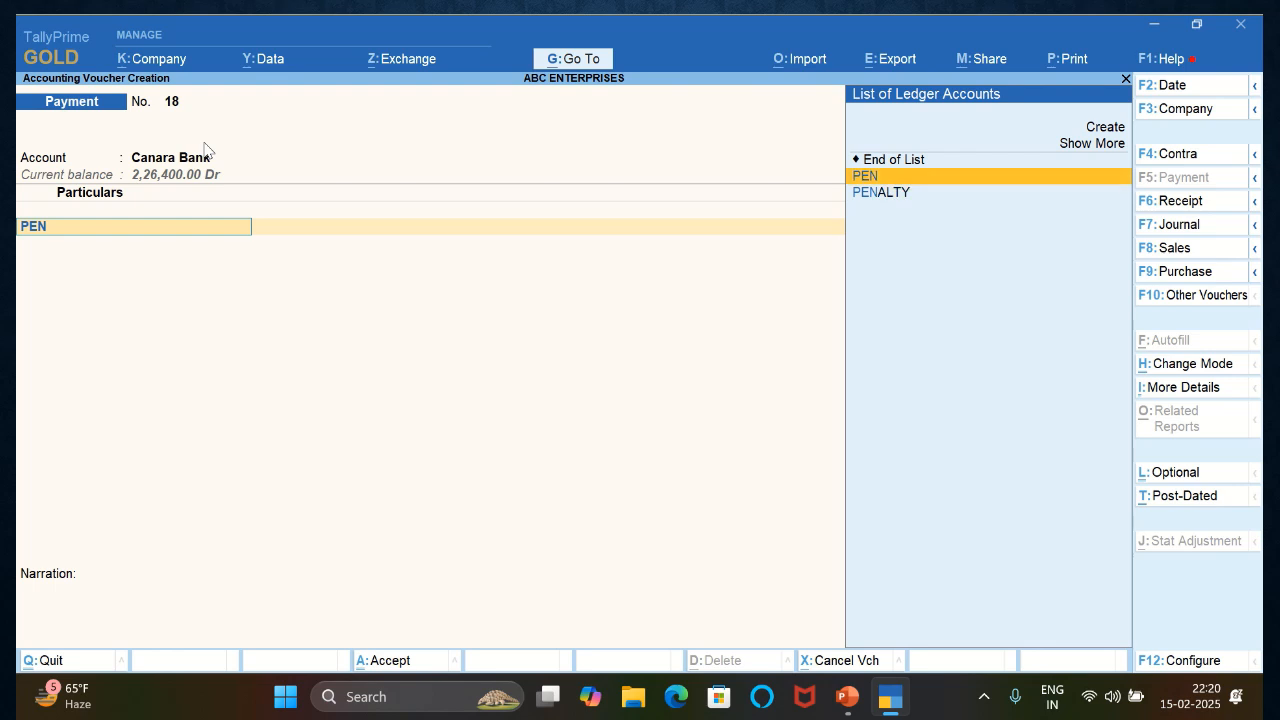
{"action": "key", "text": "Down"}
{"action": "key", "text": "Return"}
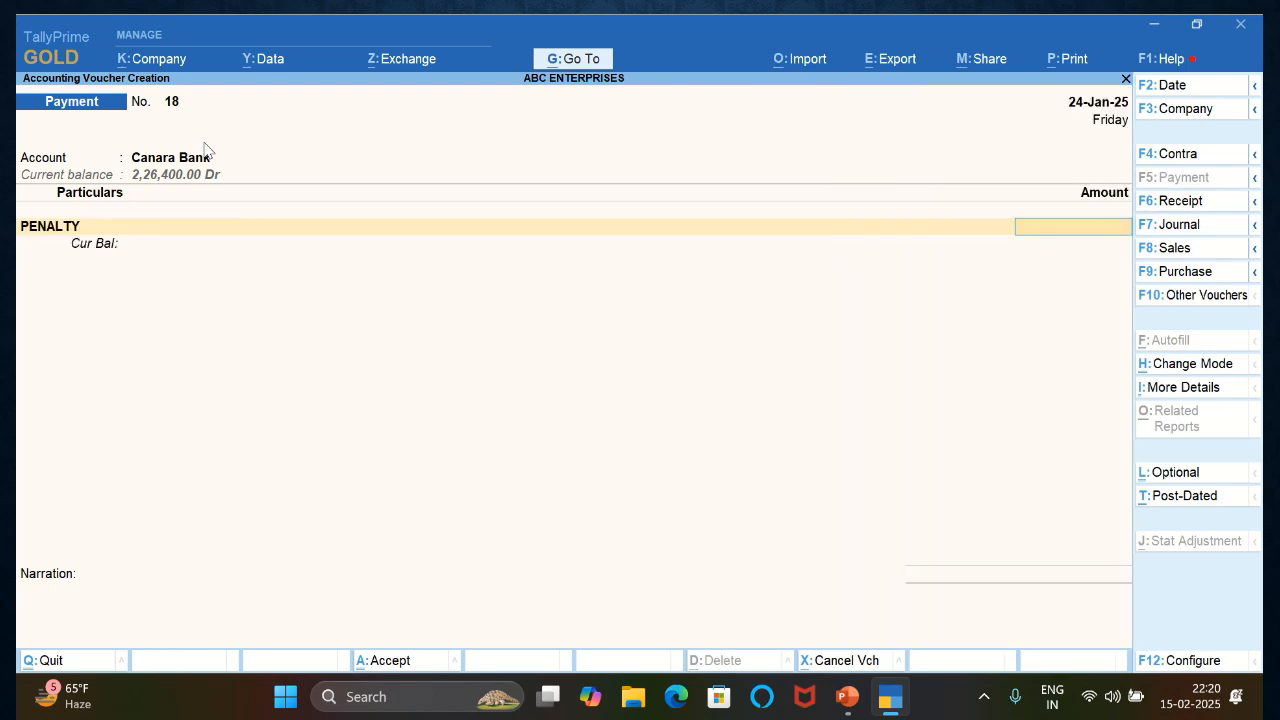
- Set the PENALTY amount to 500 and allocate the Canara Bank payment as an e-Fund Transfer
{"action": "type", "text": "500"}
{"action": "key", "text": "Return"}
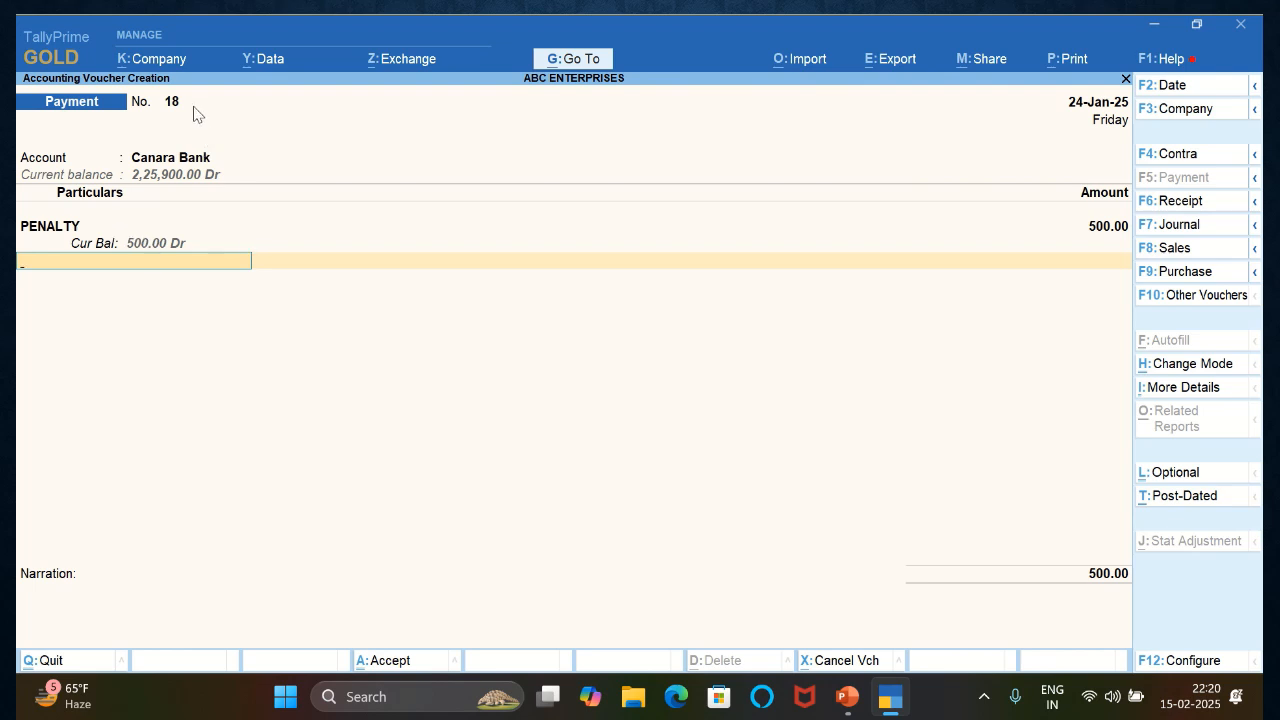
{"action": "key", "text": "Return"}
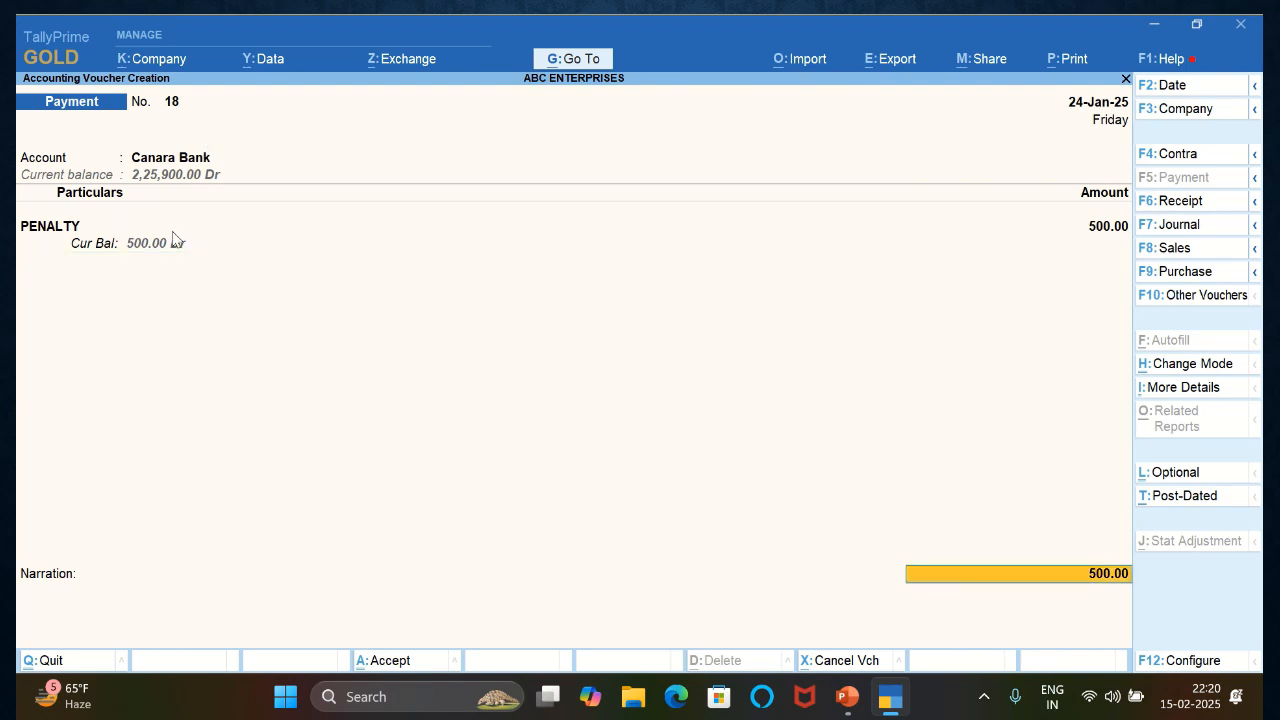
{"action": "type", "text": "e"}
{"action": "key", "text": "Return"}
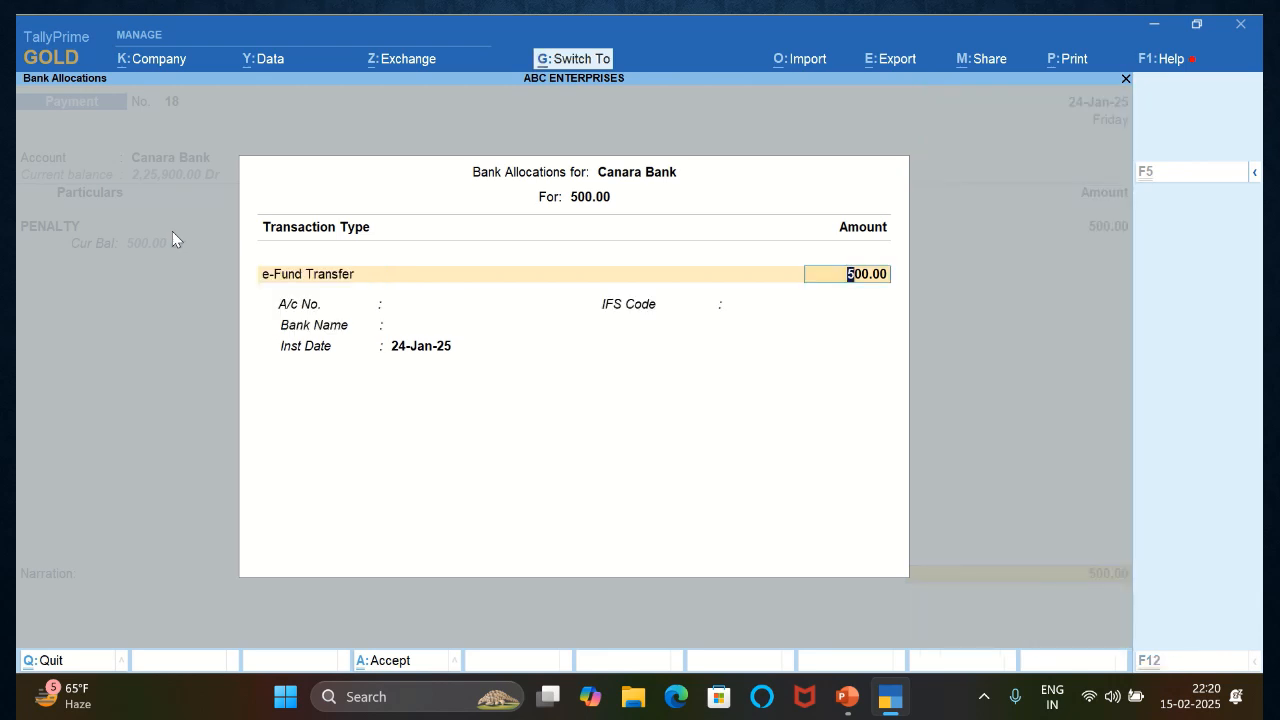
{"action": "key", "text": "ctrl+a"}
- Enter the narration BEING PENALTY PAID and save the penalty payment voucher
{"action": "type", "text": "PE"}
{"action": "key", "text": "BackSpace"}
{"action": "key", "text": "BackSpace"}
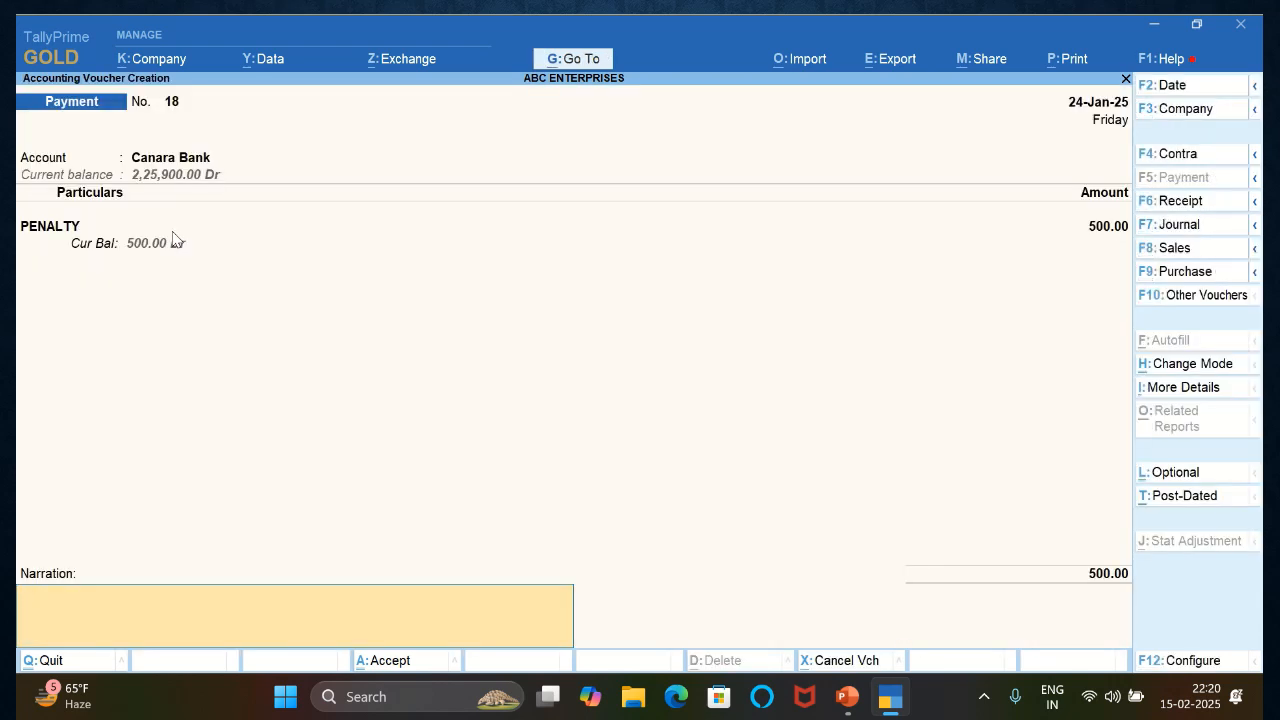
{"action": "type", "text": "BEING PENALTY PAID"}
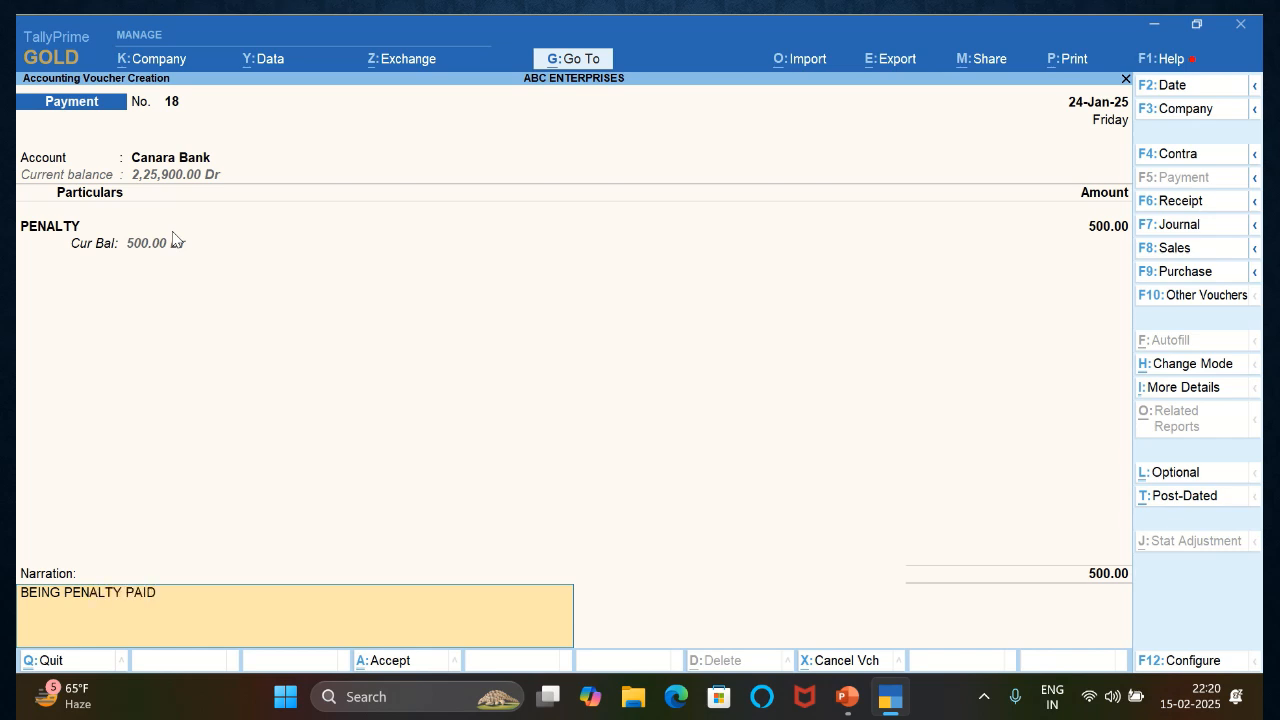
{"action": "key", "text": "Return"}
{"action": "key", "text": "y"}
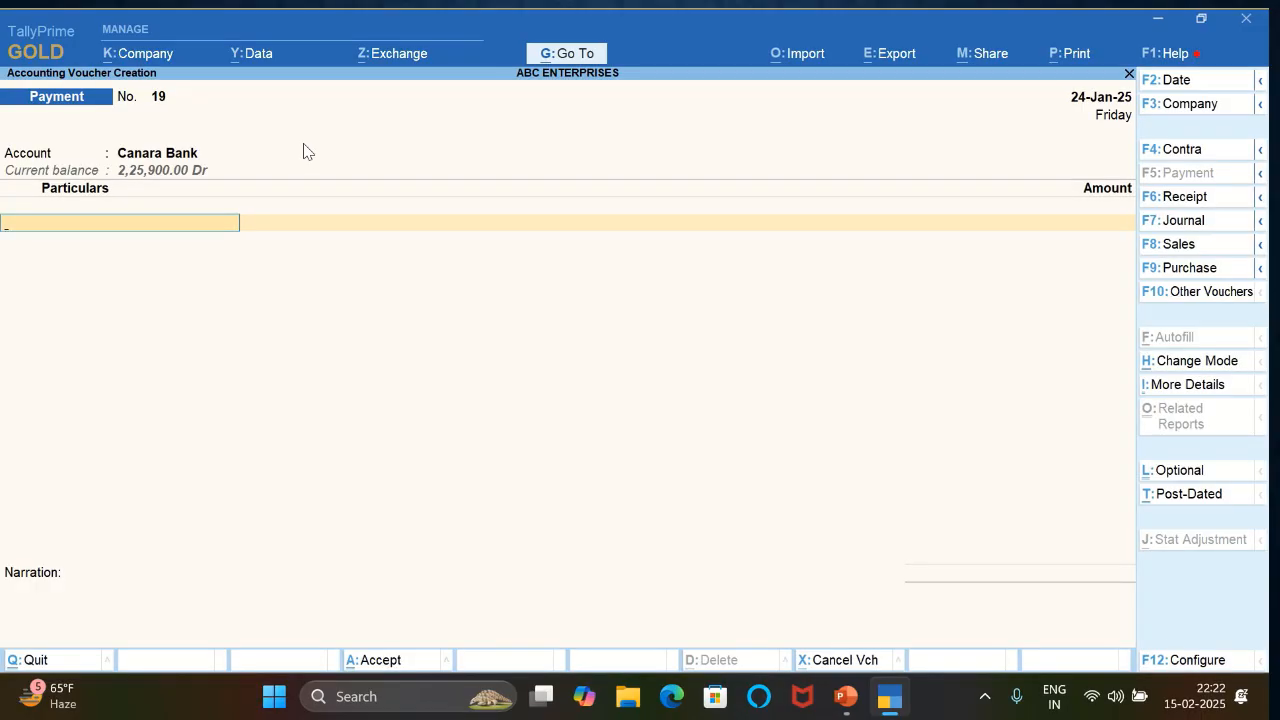
- Date the Canara Bank payment voucher 25-Jan-25 and select the individual creditor's ledger as the particulars
{"action": "key", "text": "F2"}
{"action": "type", "text": "25-1-2025"}
{"action": "key", "text": "Return"}
{"action": "type", "text": "RAM"}
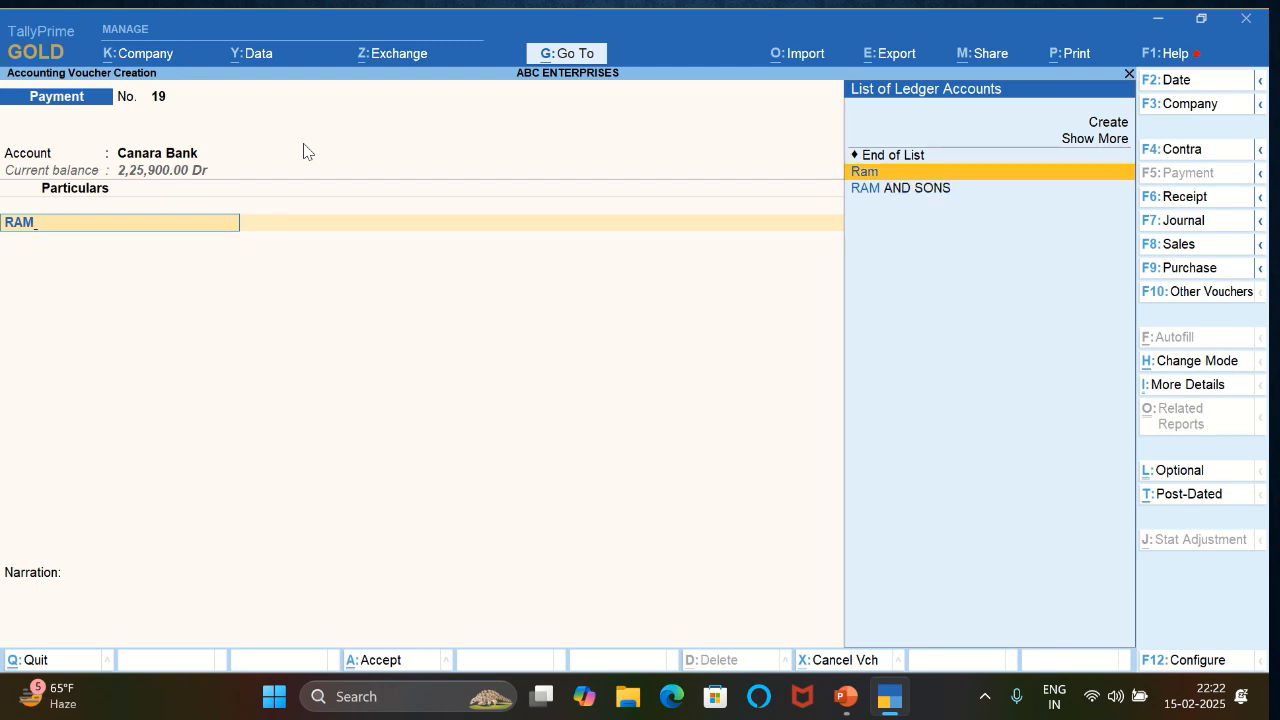
{"action": "key", "text": "Return"}
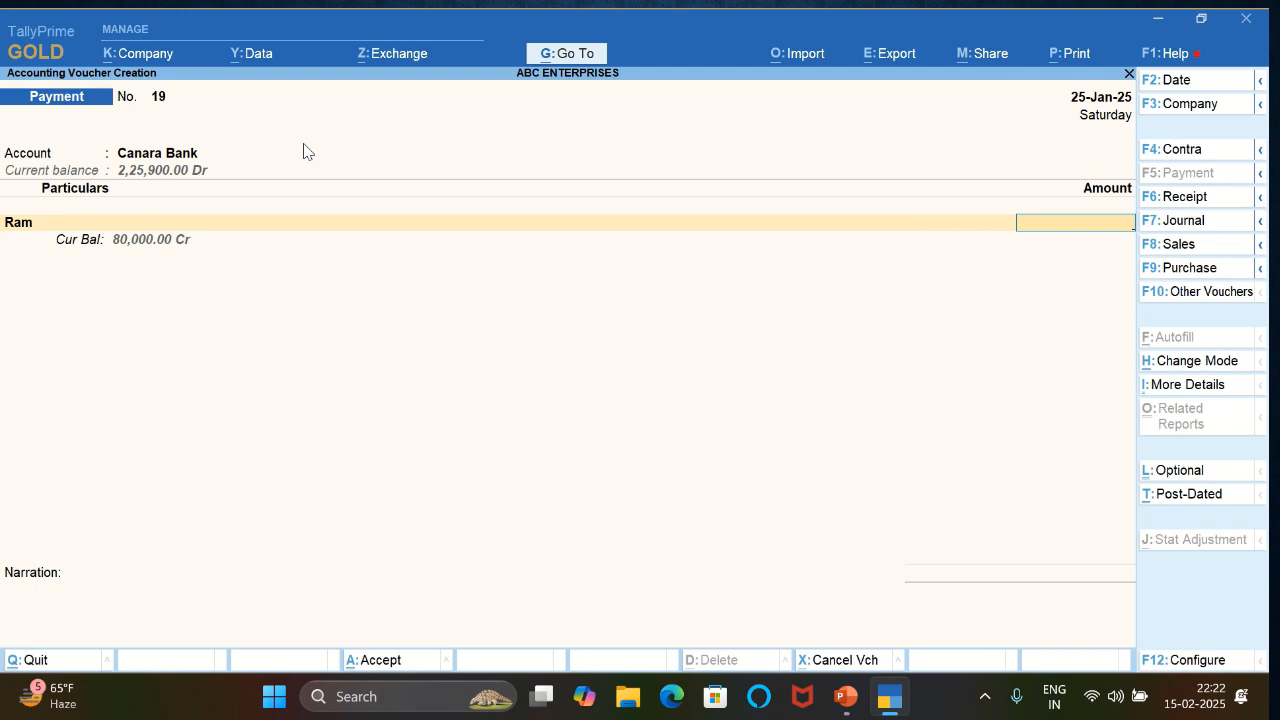
- Set the creditor's payment amount to 6000 and record its bill-wise details as On Account
{"action": "type", "text": "6,00"}
{"action": "type", "text": "000"}
{"action": "key", "text": "Return"}
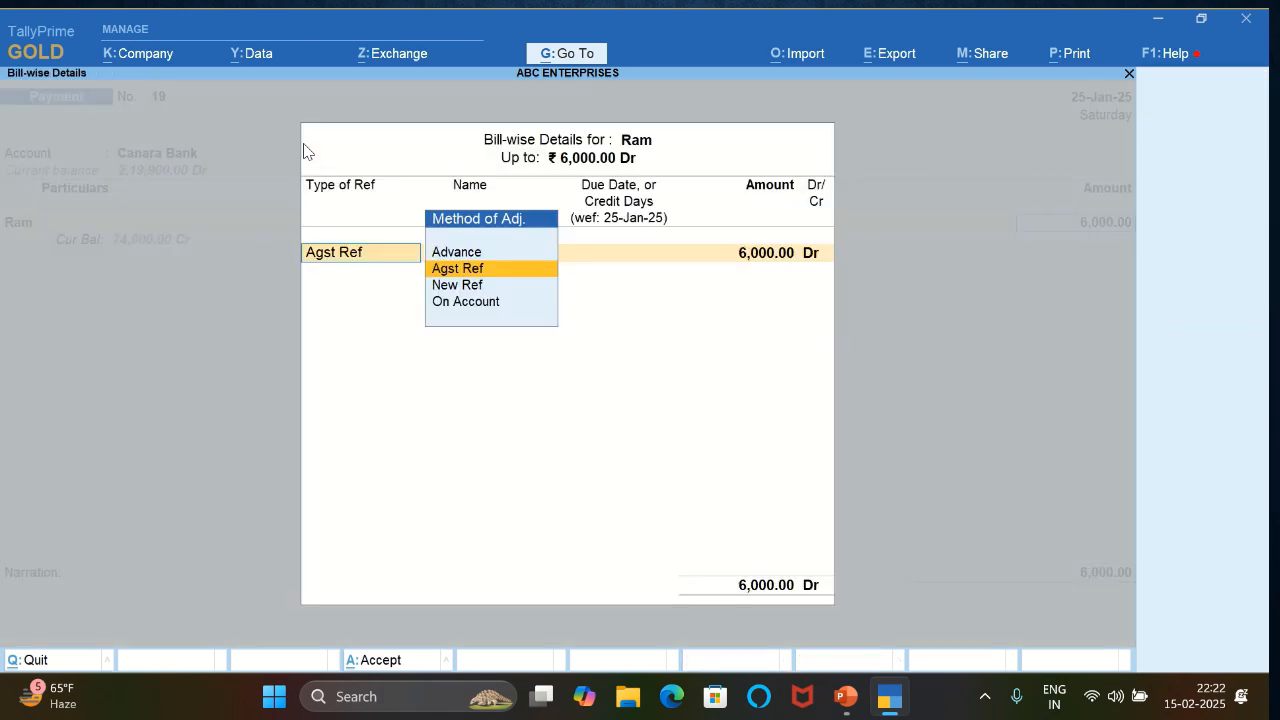
{"action": "key", "text": "Down"}
{"action": "key", "text": "Down"}
{"action": "key", "text": "Return"}
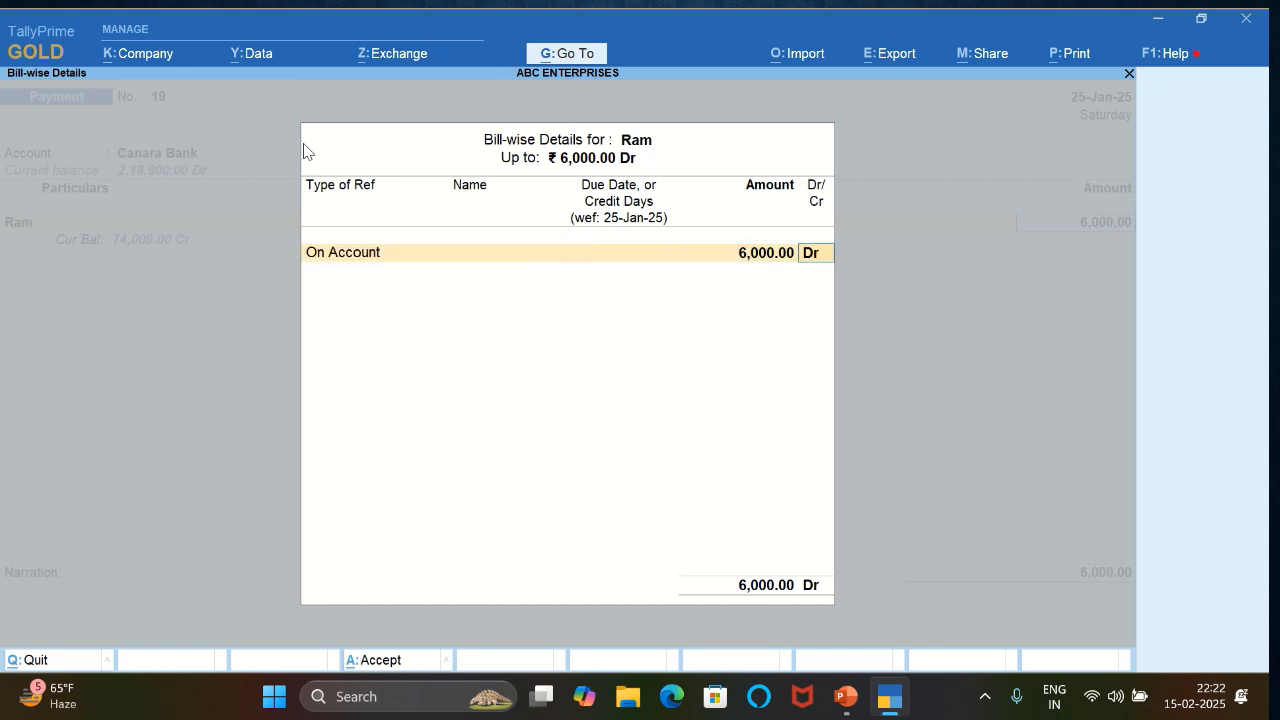
{"action": "key", "text": "Return"}
{"action": "key", "text": "Return"}
- Allocate the creditor's Canara Bank payment as an e-Fund Transfer, leaving the receiving account details blank
{"action": "key", "text": "Return"}
{"action": "key", "text": "Return"}
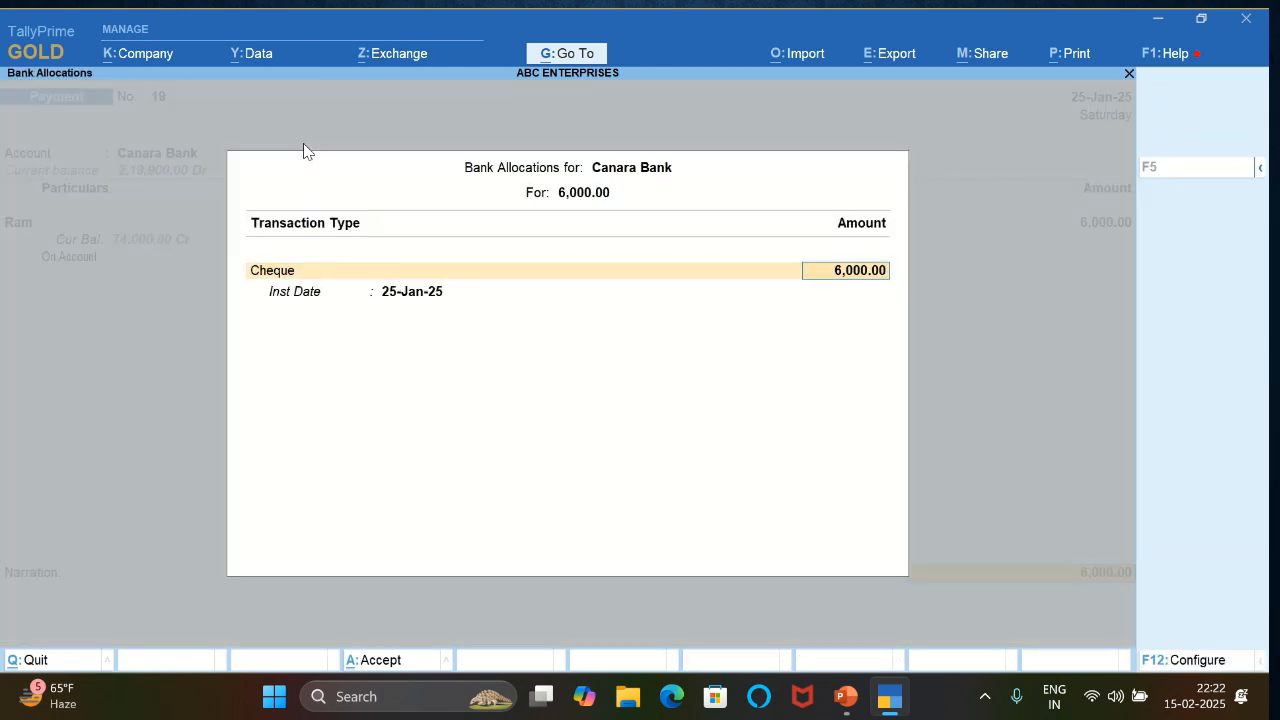
{"action": "key", "text": "BackSpace"}
{"action": "type", "text": "EF"}
{"action": "key", "text": "Return"}
{"action": "key", "text": "Return"}
{"action": "key", "text": "Return"}
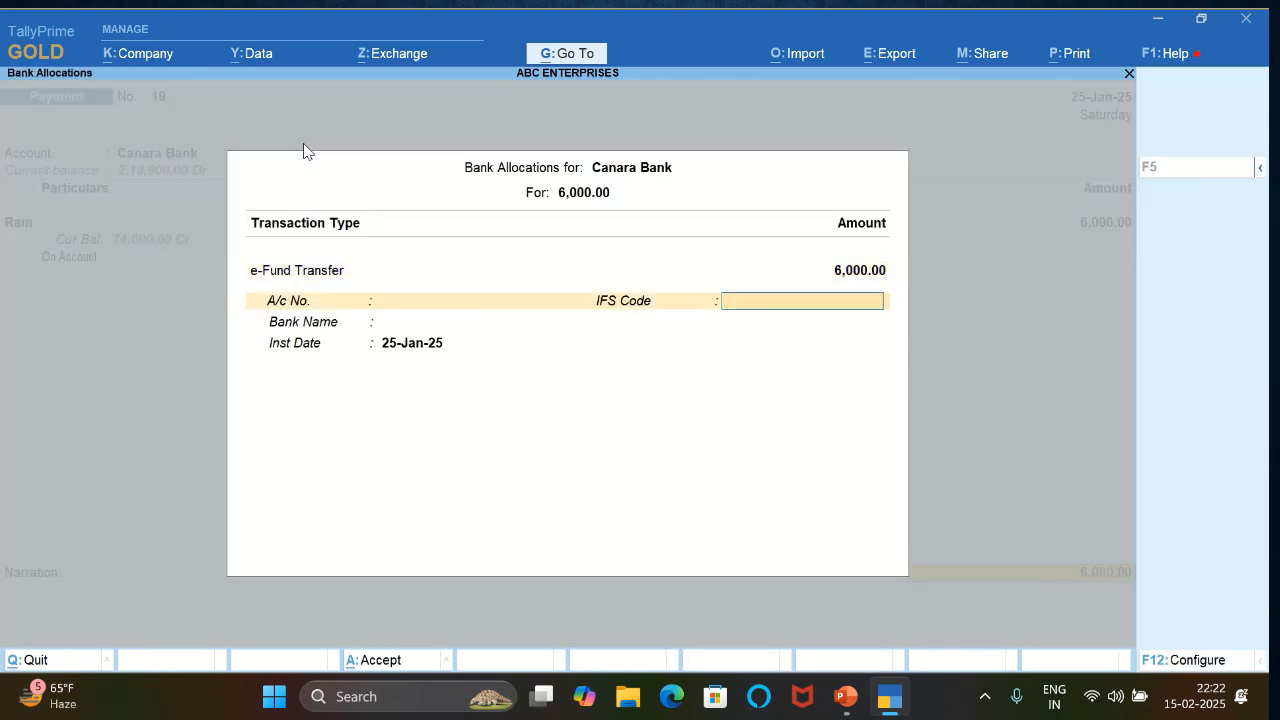
{"action": "key", "text": "ctrl+a"}
- Enter the narration BEING MONEY RETURN and save the creditor's payment voucher
{"action": "type", "text": "BEING"}
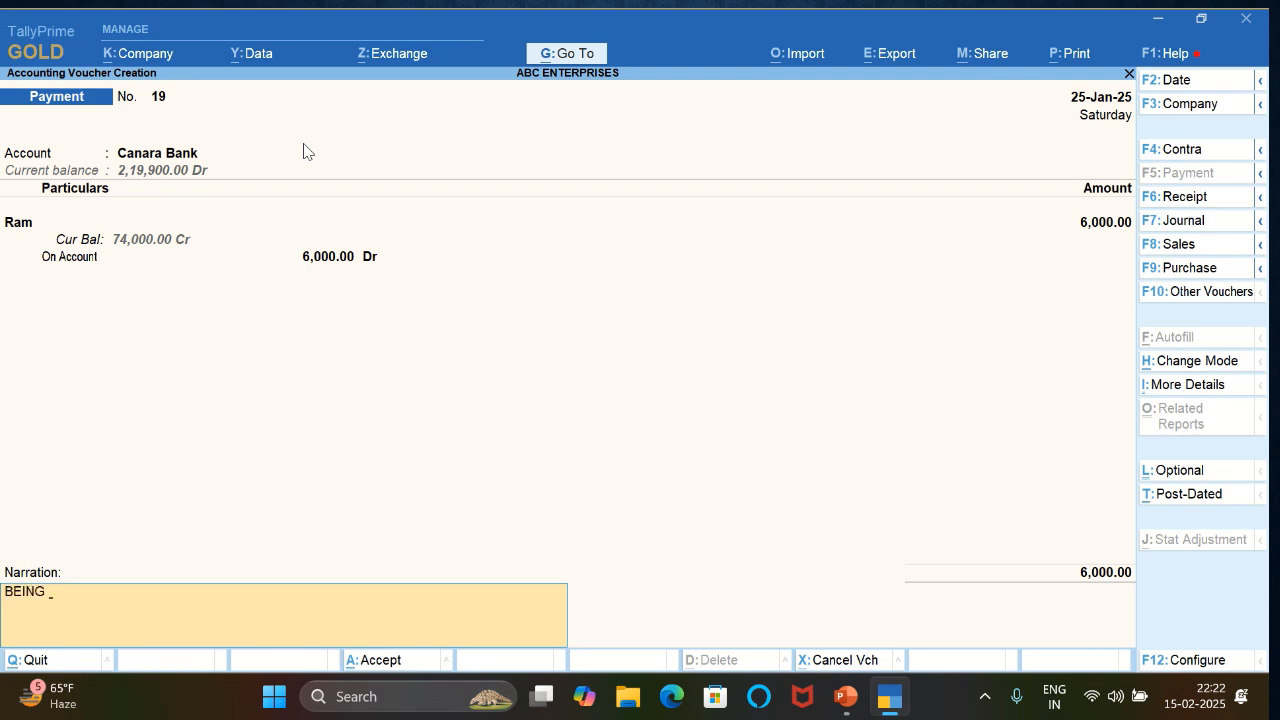
{"action": "type", "text": " MONEY RETUN"}
{"action": "key", "text": "BackSpace"}
{"action": "type", "text": "RN"}
{"action": "key", "text": "Return"}
- Set up a receipt voucher dated 26-Jan-25 into Canara Bank from the DIVIDEND RECEIVED ledger
{"action": "key", "text": "Return"}
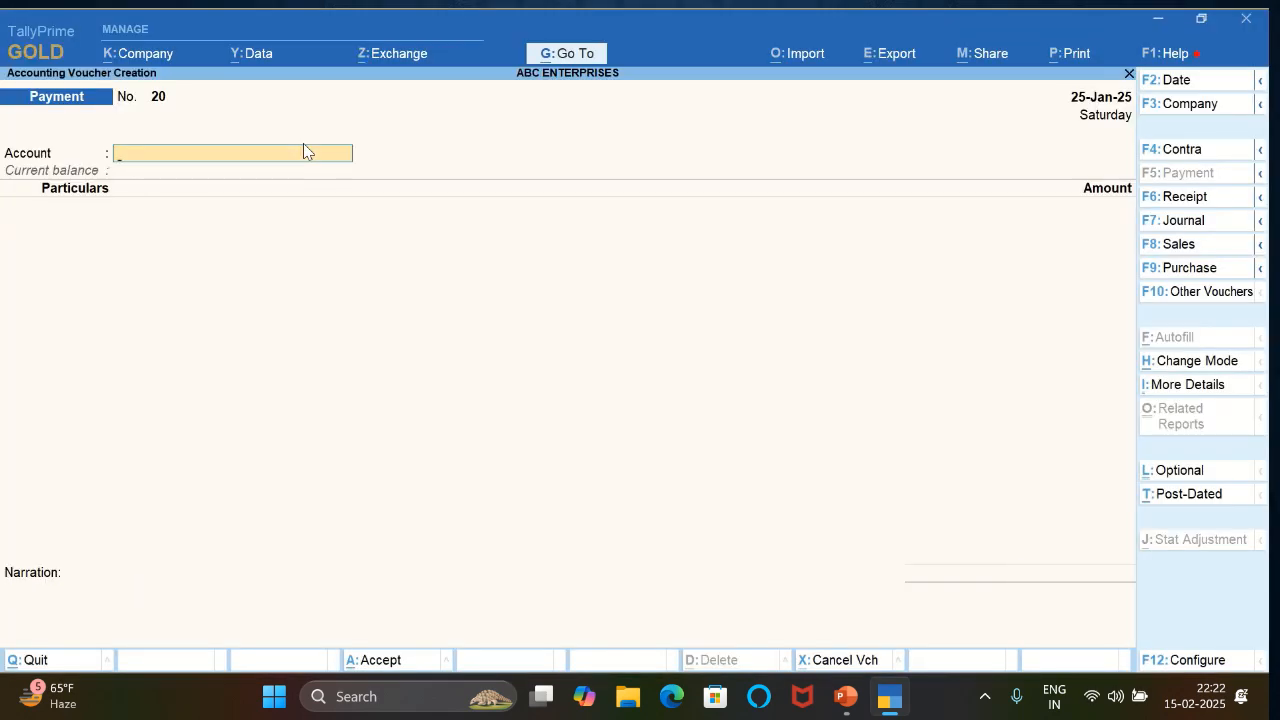
{"action": "key", "text": "F2"}
{"action": "key", "text": "Return"}
{"action": "key", "text": "Return"}
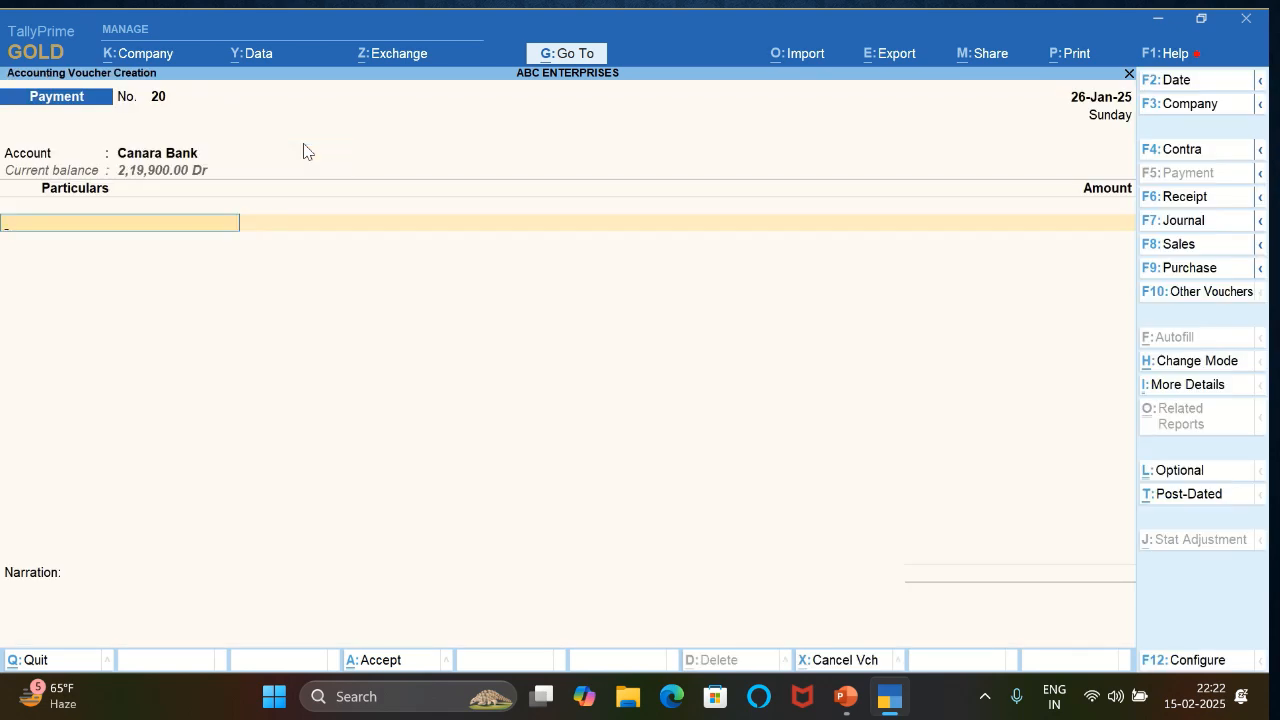
{"action": "key", "text": "F6"}
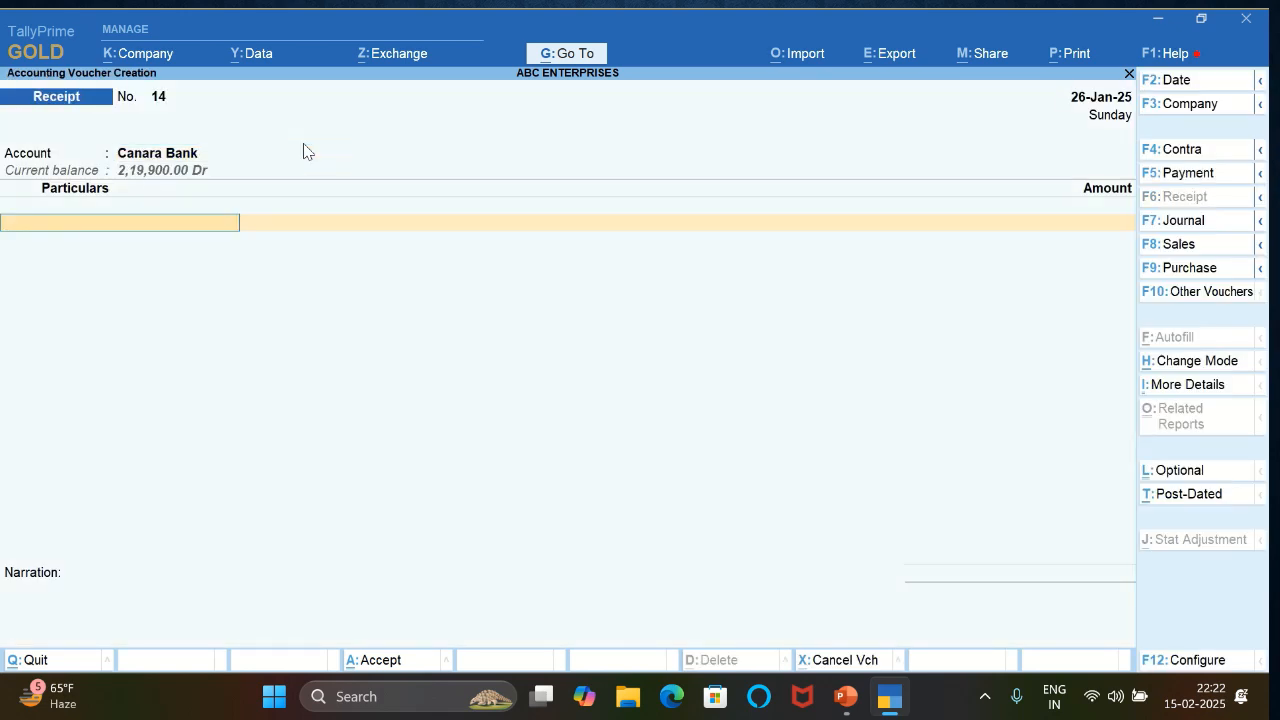
{"action": "type", "text": "DI"}
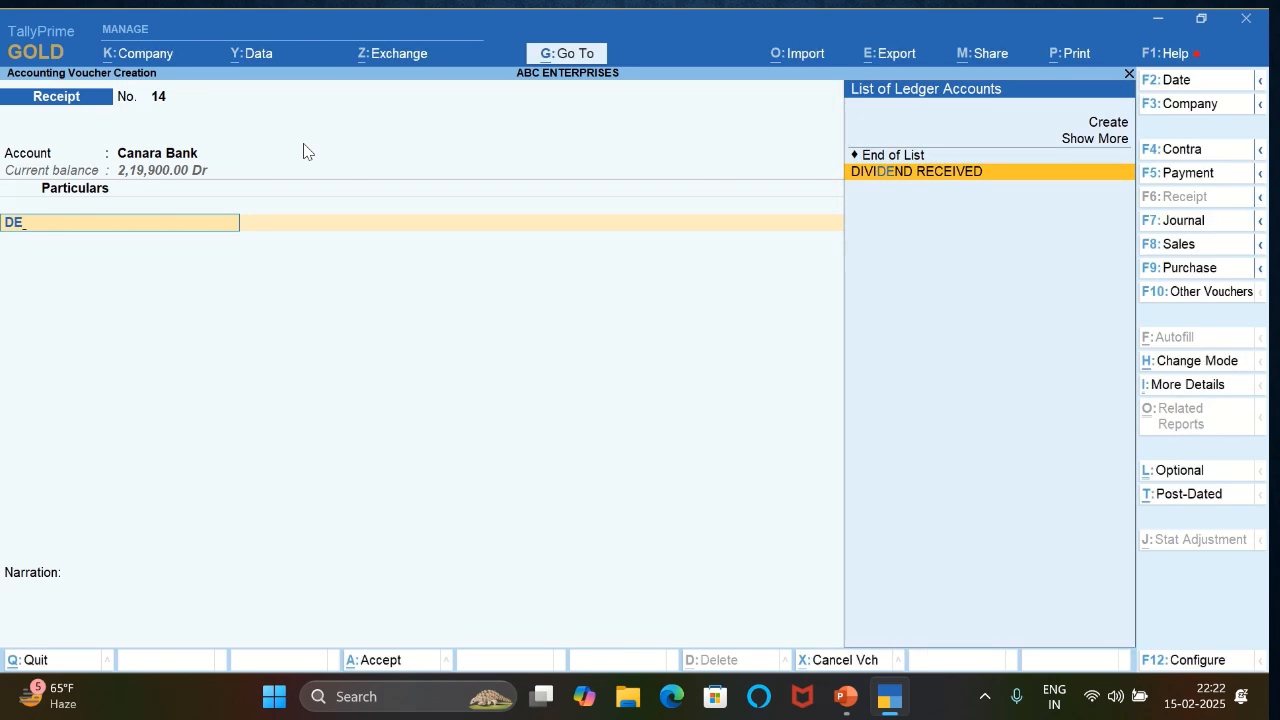
{"action": "key", "text": "Return"}
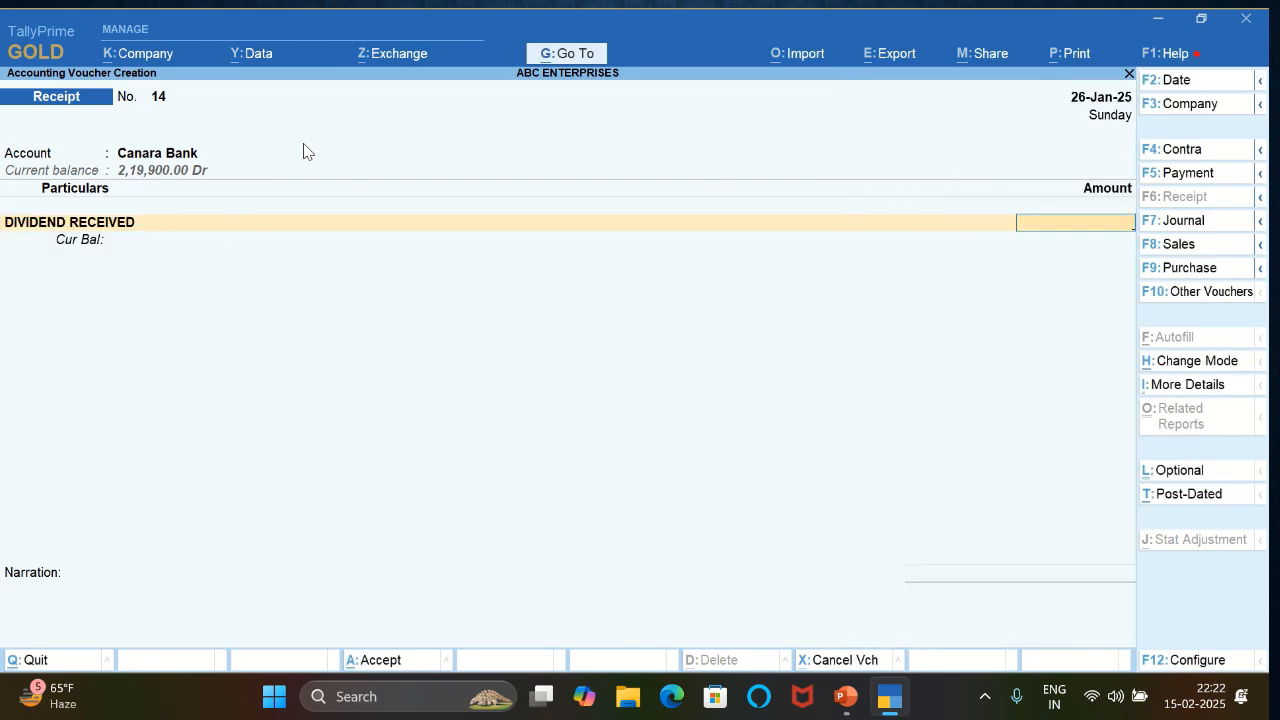
- Set the DIVIDEND RECEIVED amount to 4,000 and allocate the Canara Bank receipt as an e-Fund Transfer
{"action": "type", "text": "4,00"}
{"action": "type", "text": "000"}
{"action": "key", "text": "Return"}
{"action": "key", "text": "Return"}
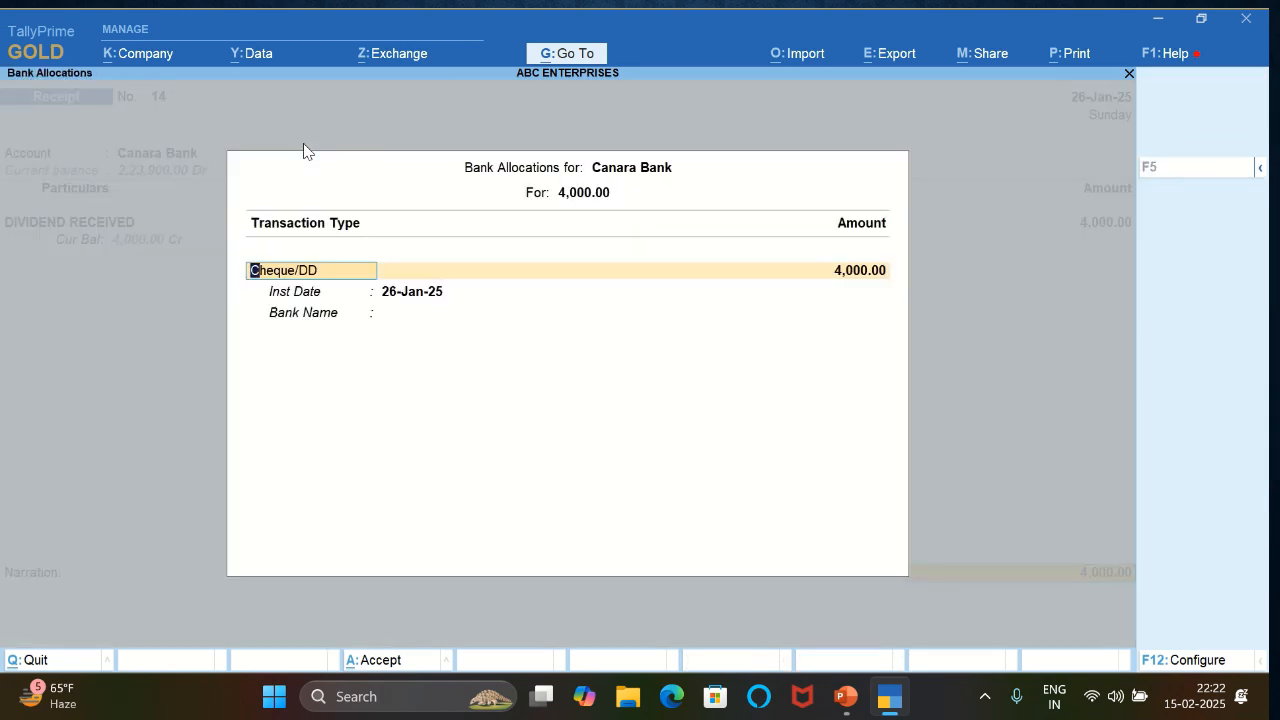
{"action": "type", "text": "e"}
{"action": "key", "text": "Return"}
{"action": "key", "text": "ctrl+a"}
- Enter the narration BEING DIVIDEND RECEIVED and save the dividend receipt voucher
{"action": "type", "text": "B"}
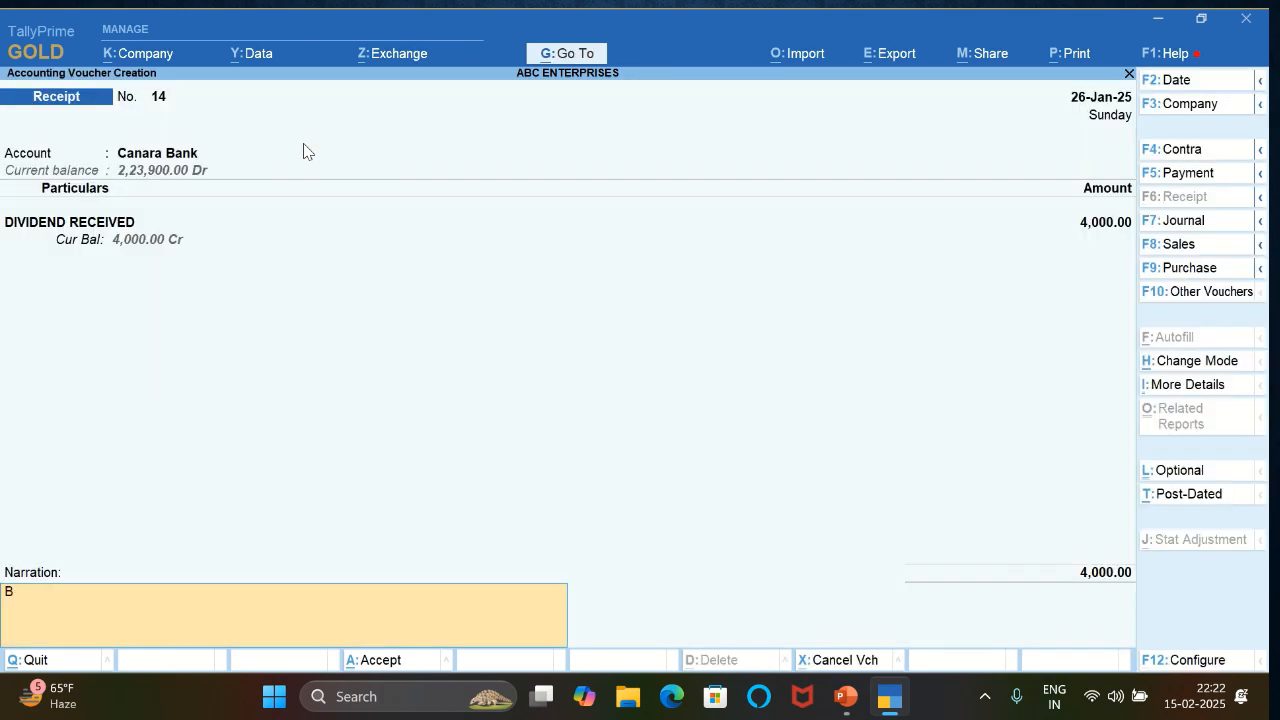
{"action": "type", "text": "EING DIVIDENTD RECE"}
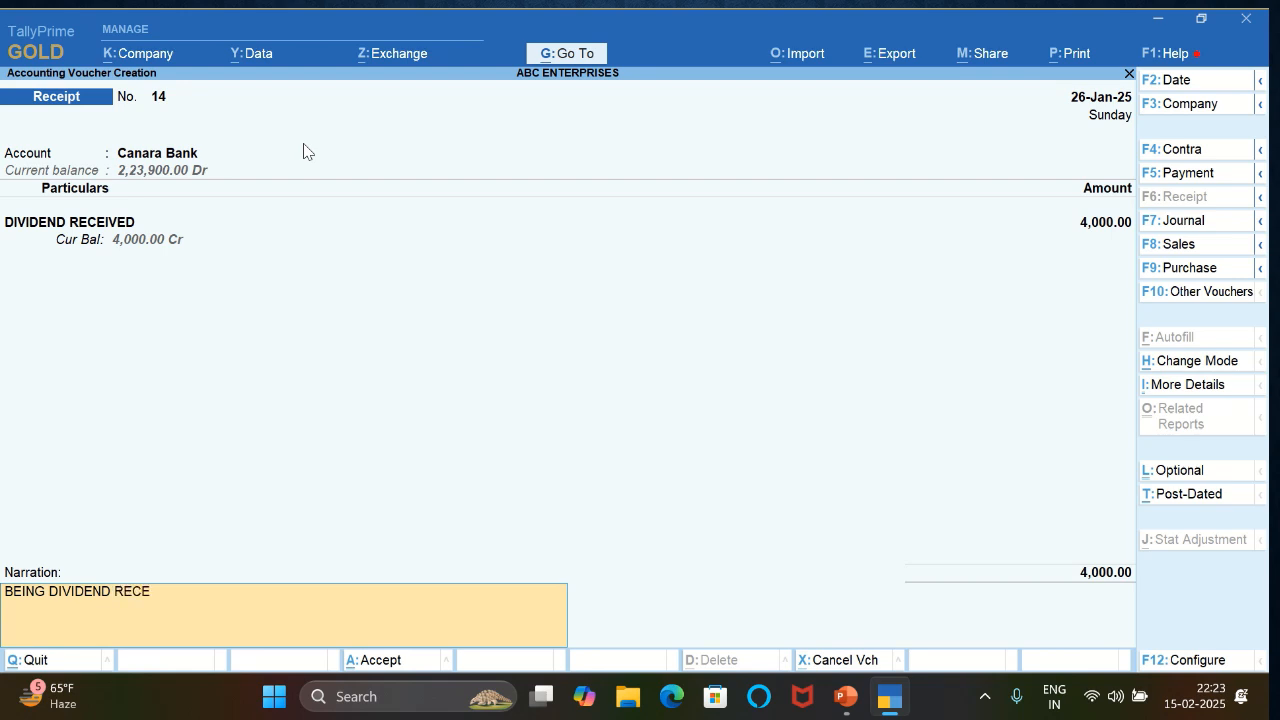
{"action": "type", "text": "IVED"}
{"action": "key", "text": "Return"}
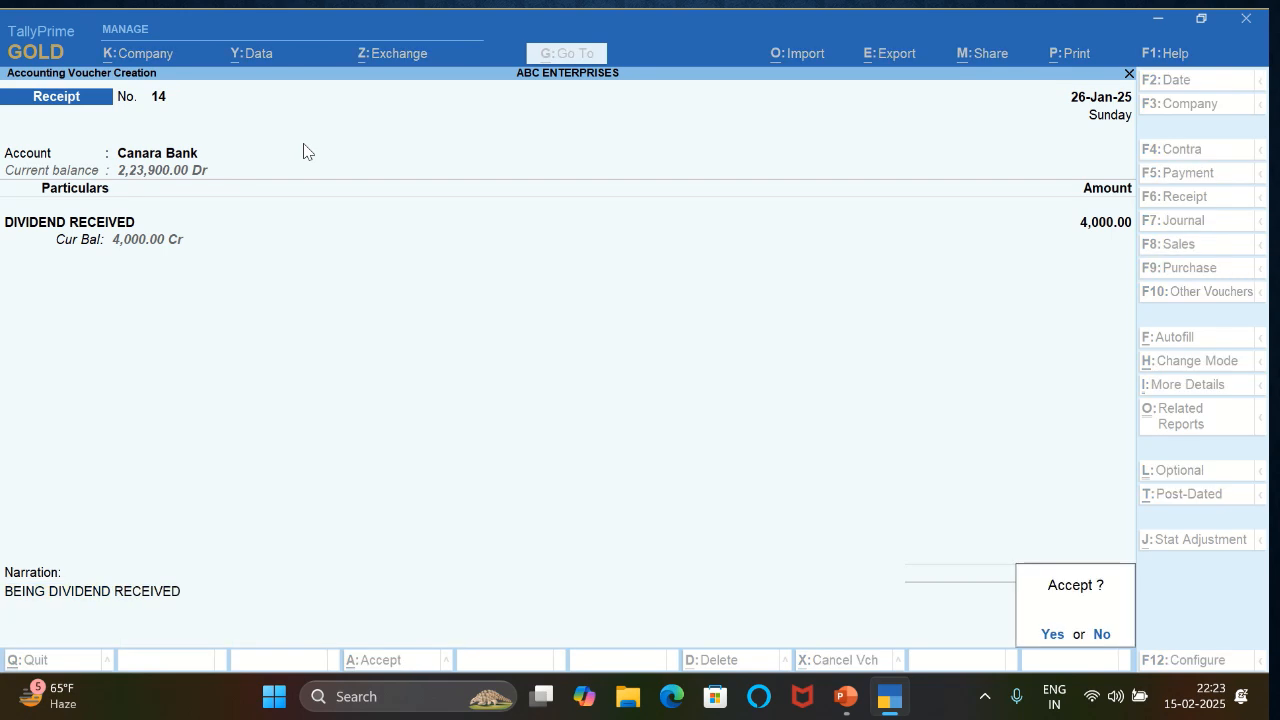
{"action": "key", "text": "Return"}
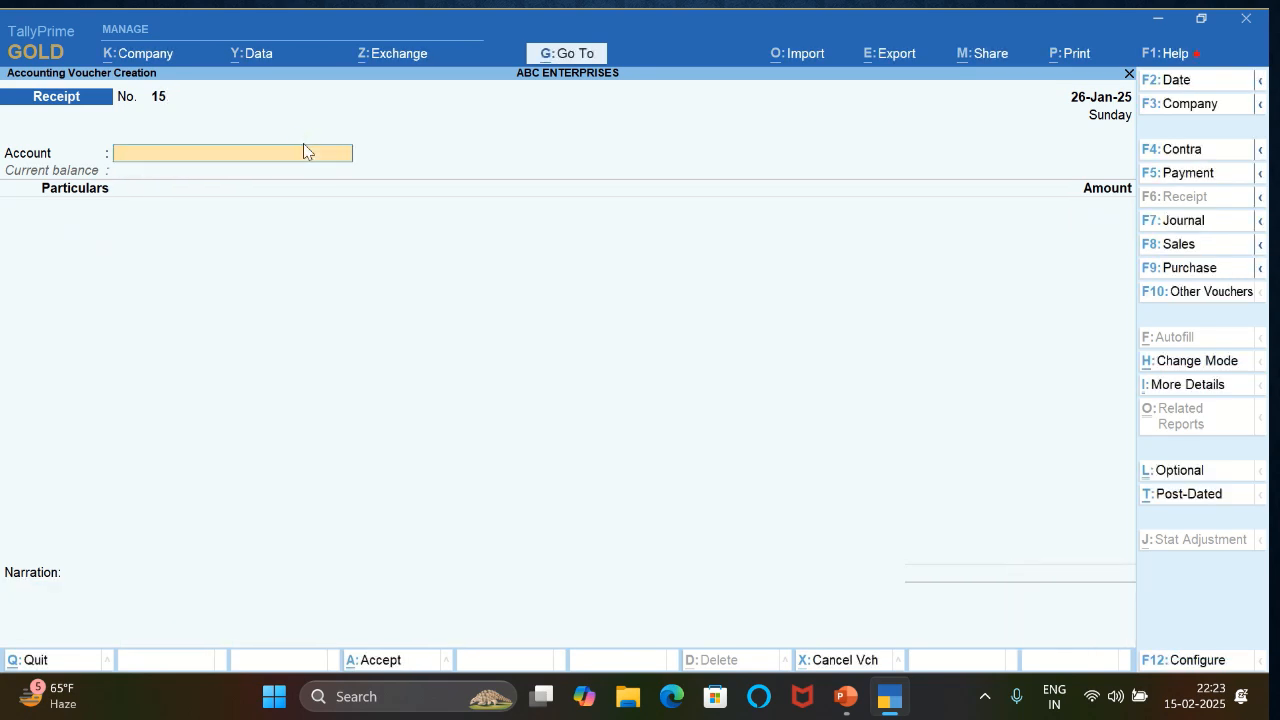
- Set up a payment voucher dated 27-Jan-25 from Canara Bank to the Laptop ledger
{"action": "key", "text": "F2"}
{"action": "key", "text": "Return"}
{"action": "key", "text": "Return"}
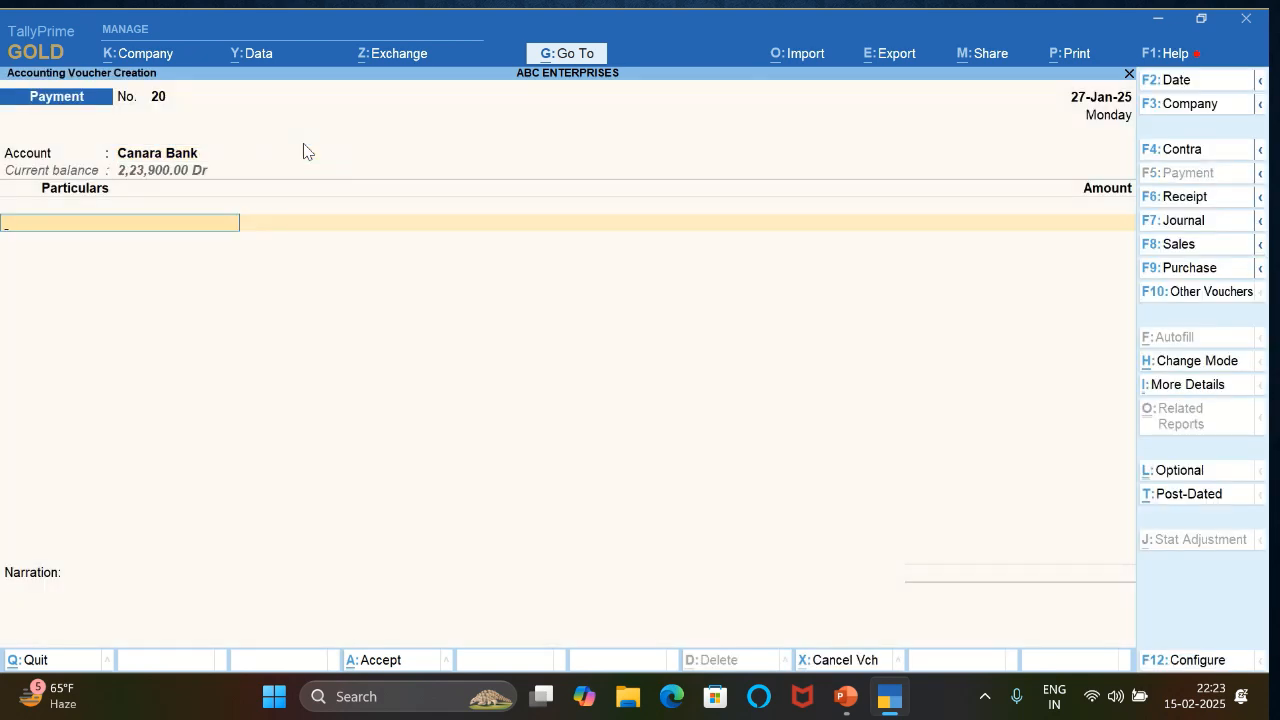
{"action": "type", "text": "LAP"}
{"action": "key", "text": "Return"}
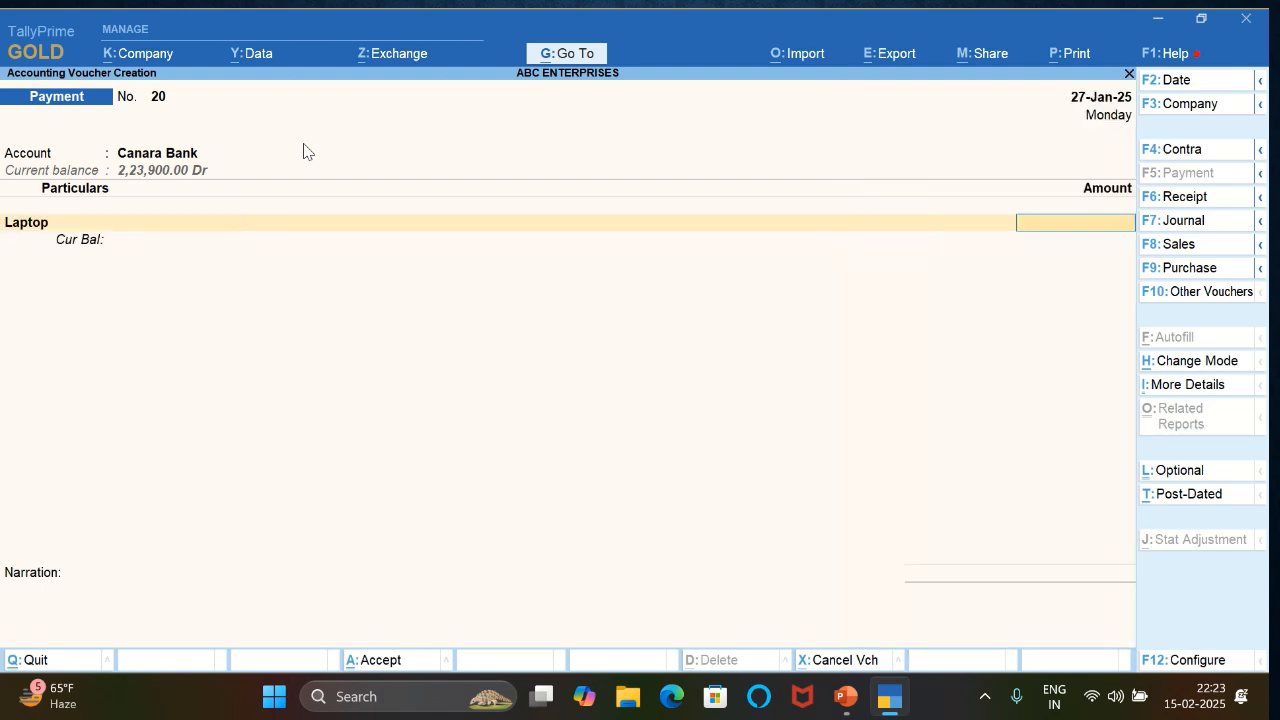
- Set the Laptop payment amount to 50,000 and allocate it as an e-Fund Transfer
{"action": "type", "text": "50000"}
{"action": "key", "text": "Return"}
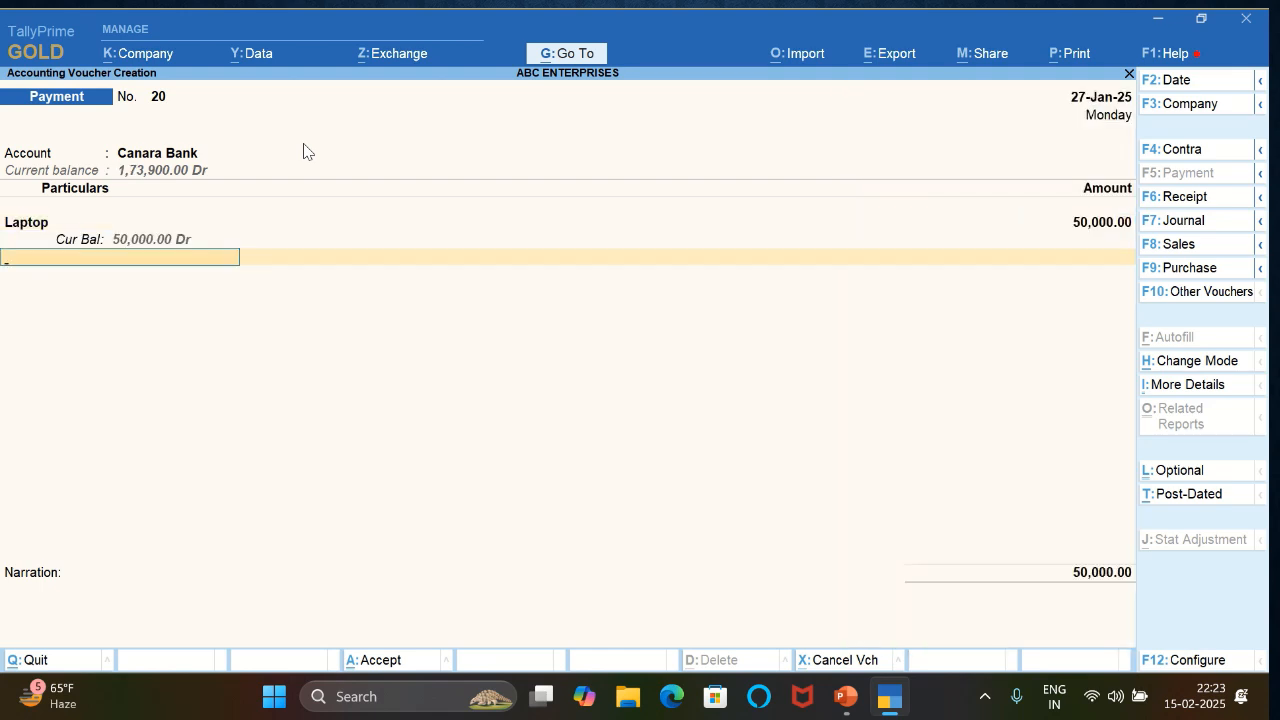
{"action": "key", "text": "Return"}
{"action": "key", "text": "Return"}
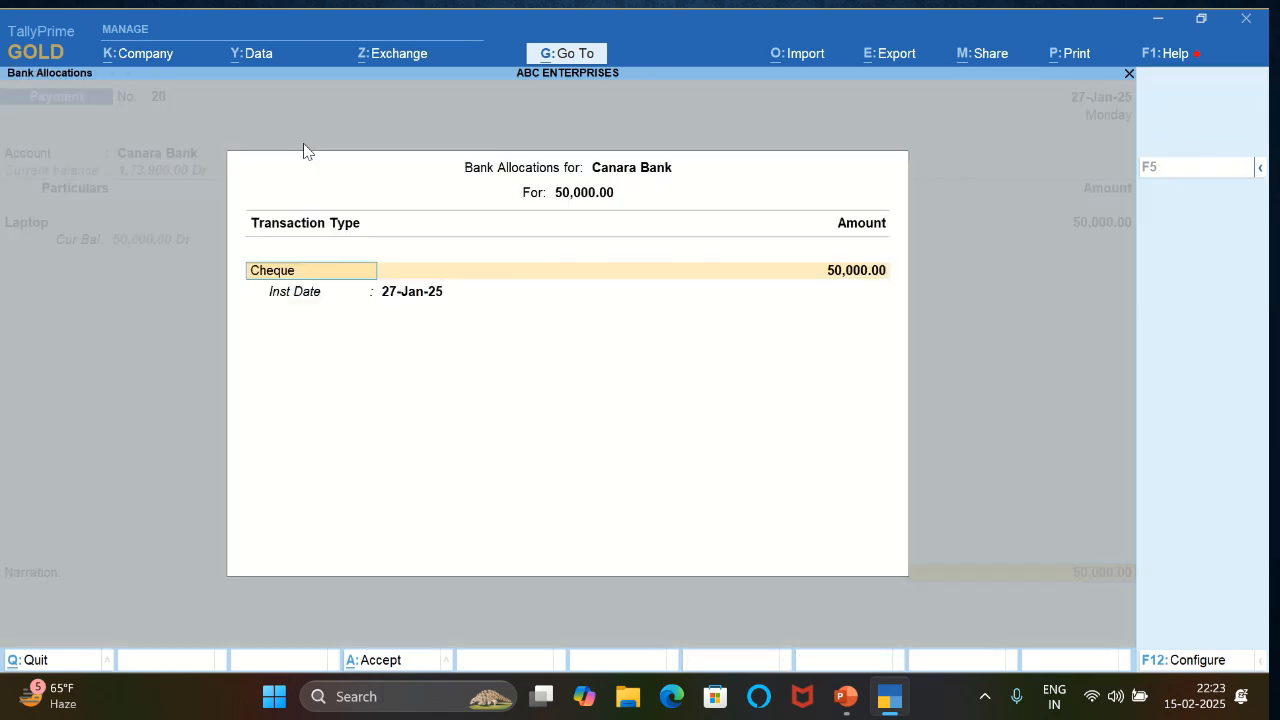
{"action": "type", "text": "e"}
{"action": "key", "text": "Return"}
{"action": "key", "text": "ctrl+a"}
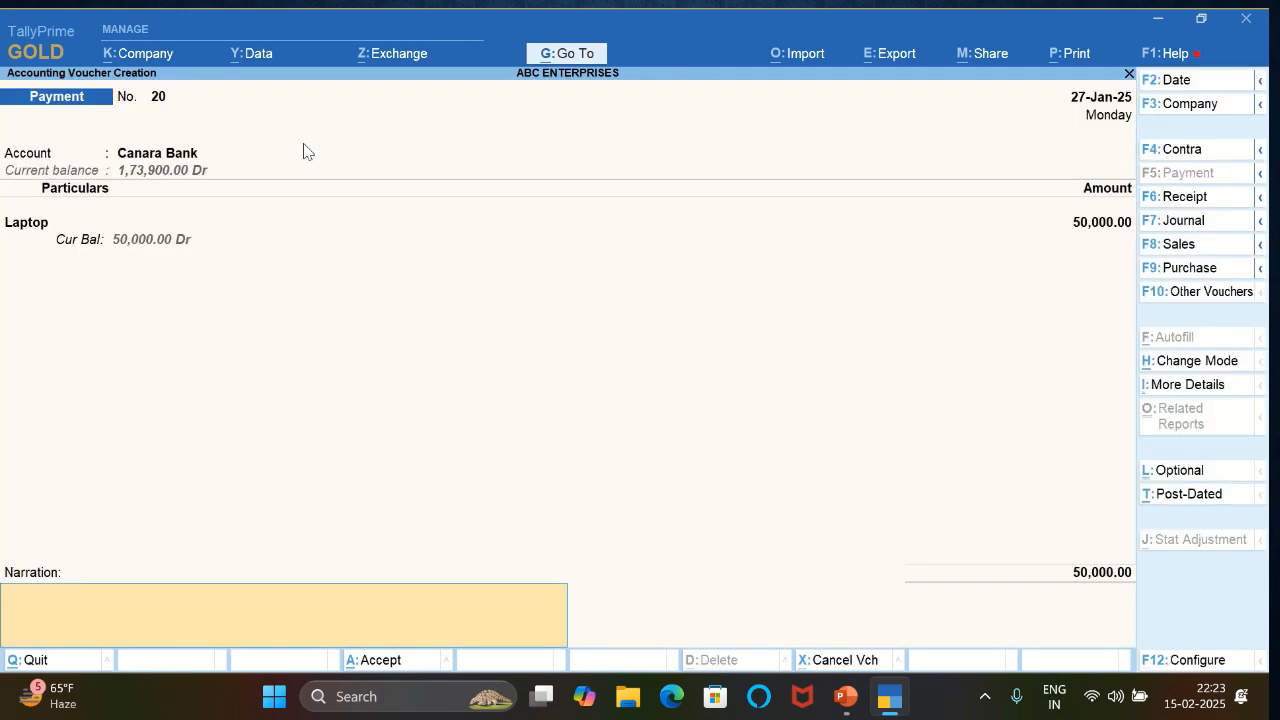
- Enter the narration BEING LAPTOP PURCHASE and save the laptop payment voucher
{"action": "type", "text": "BEING LAPTOP PURCHA"}
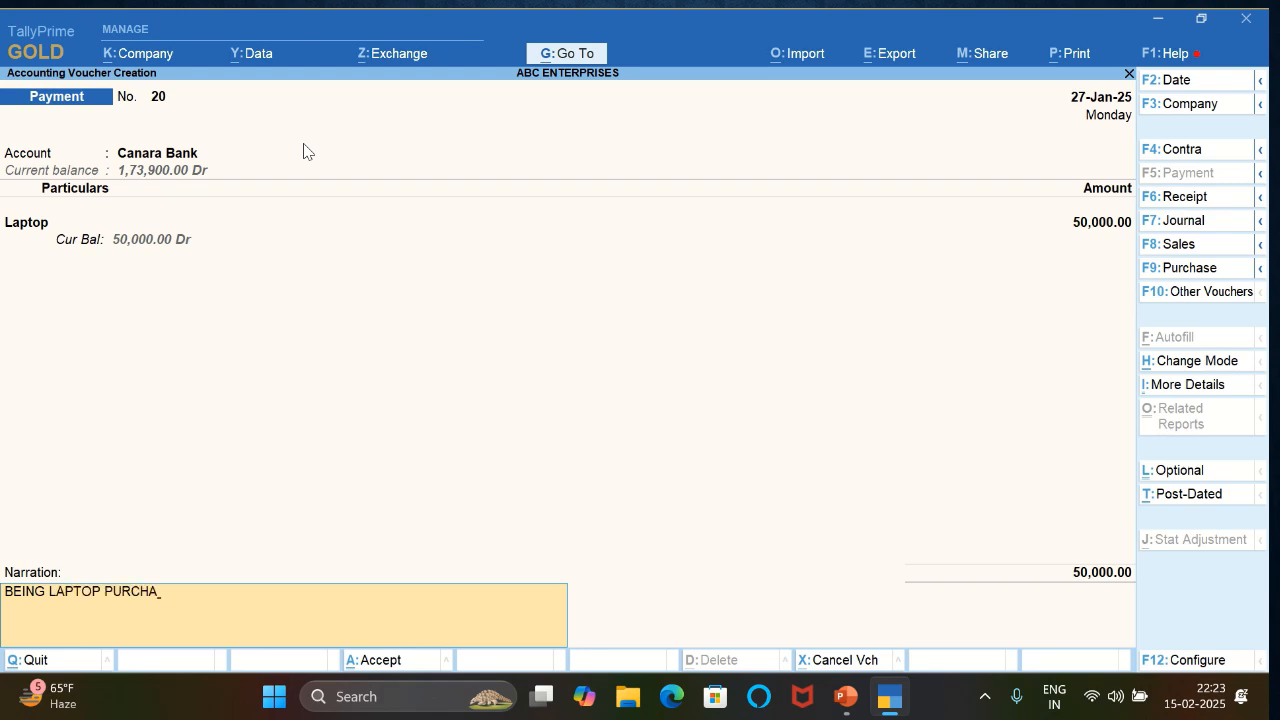
{"action": "type", "text": "SWE"}
{"action": "key", "text": "BackSpace"}
{"action": "key", "text": "BackSpace"}
{"action": "type", "text": "E"}
{"action": "key", "text": "Return"}
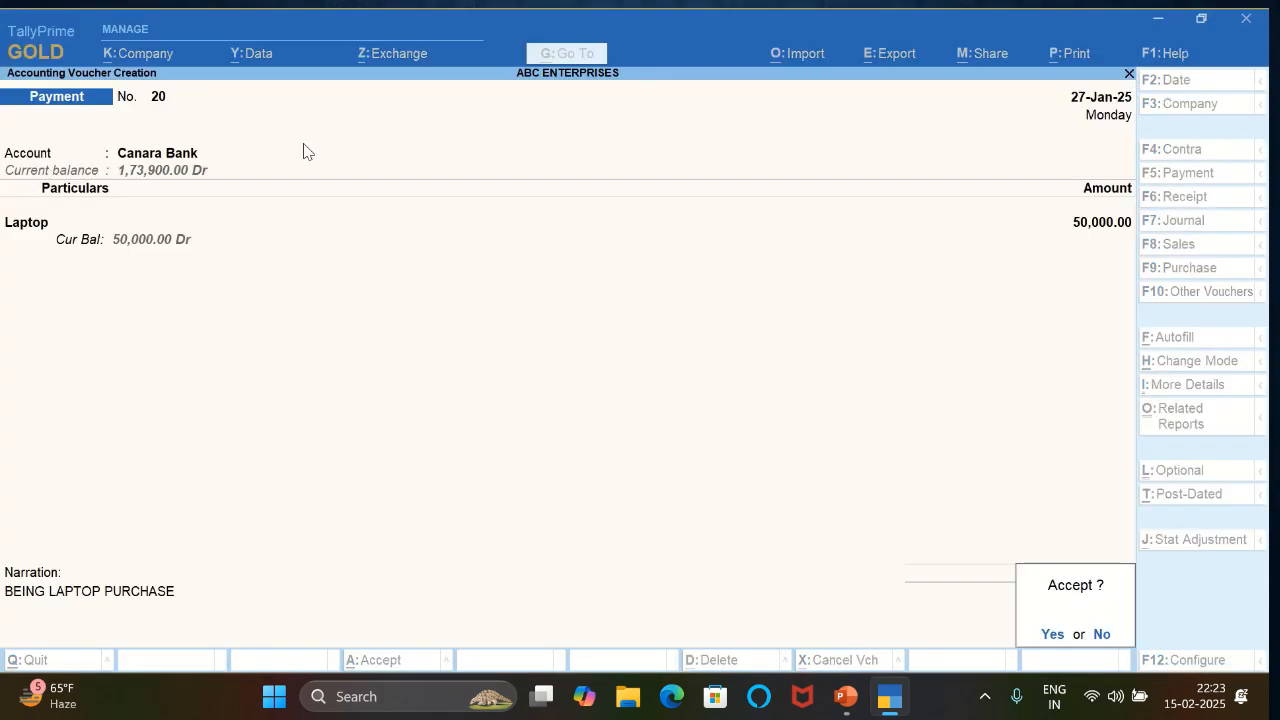
{"action": "key", "text": "n"}
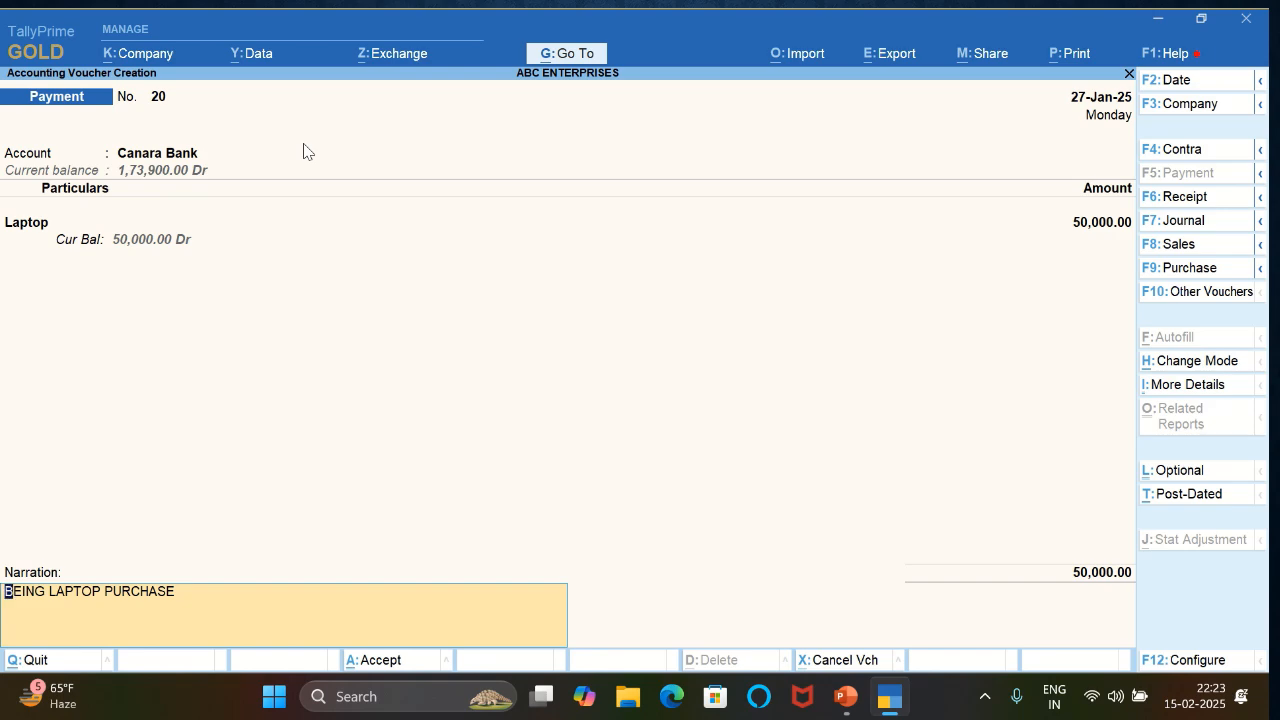
{"action": "key", "text": "Return"}
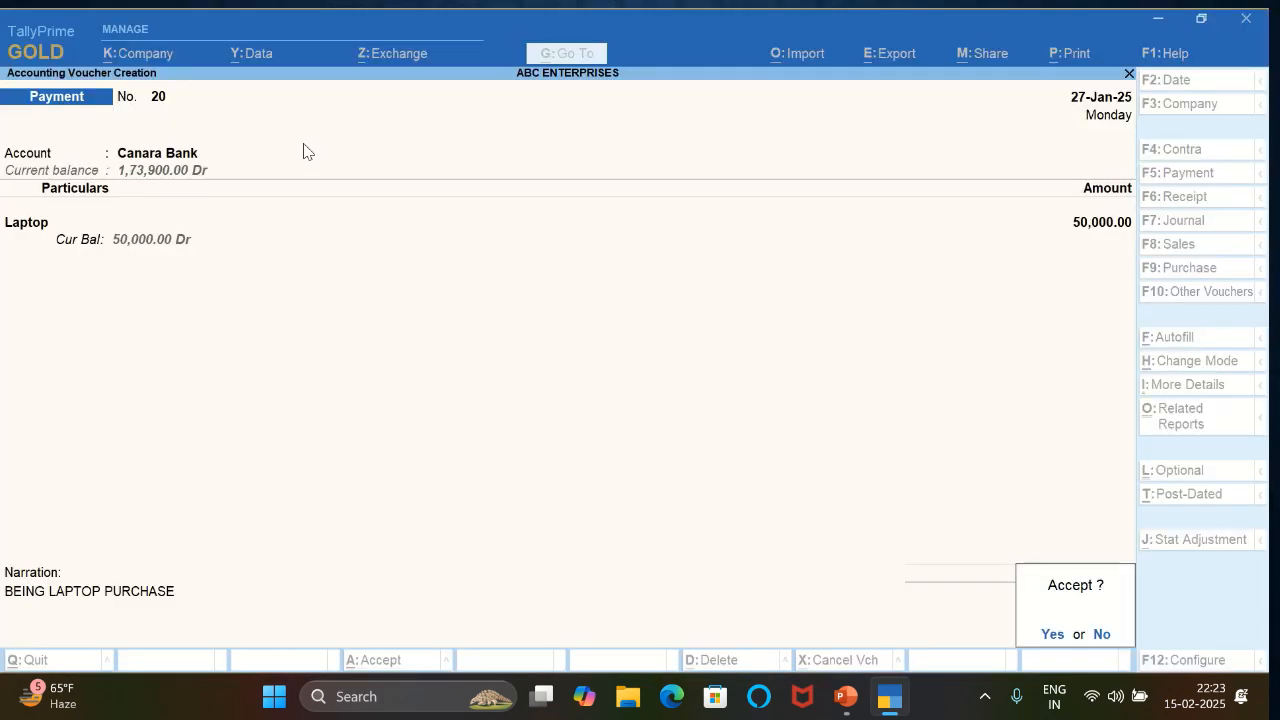
{"action": "key", "text": "Return"}
{"action": "key", "text": "Return"}
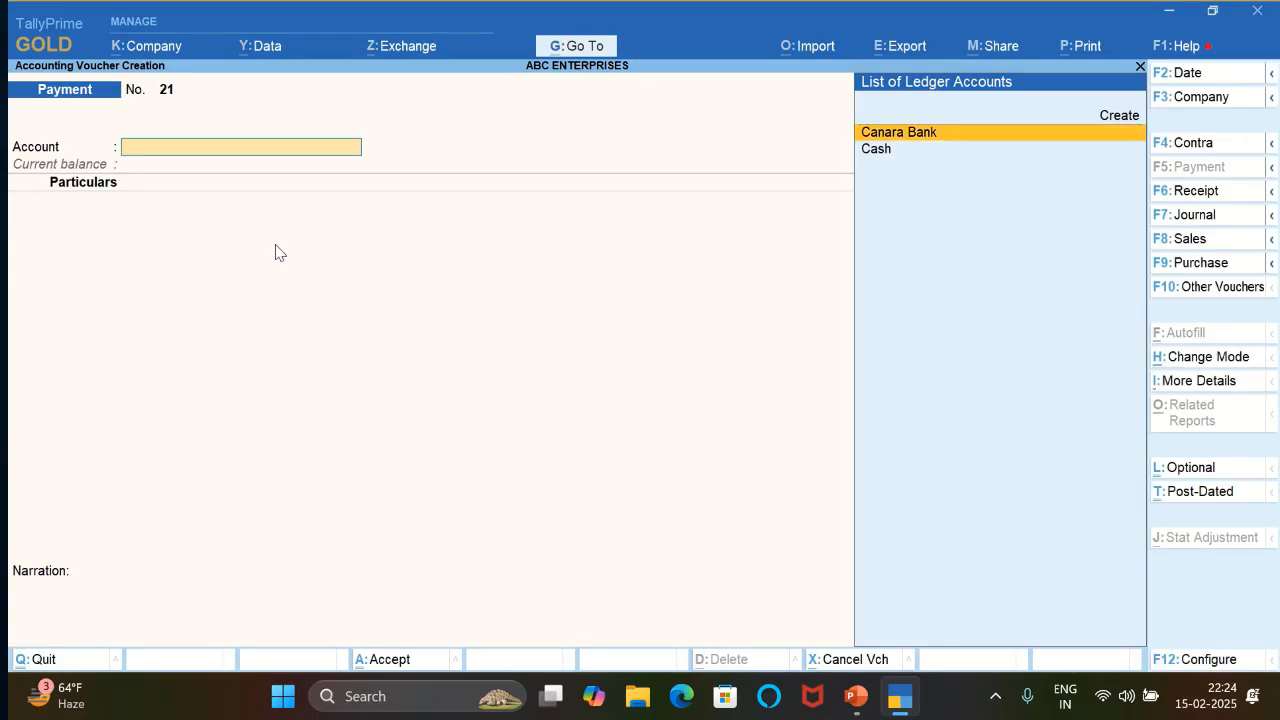
- Leave the blank payment voucher for the Gateway of Tally and reopen voucher creation
{"action": "key", "text": "Escape"}
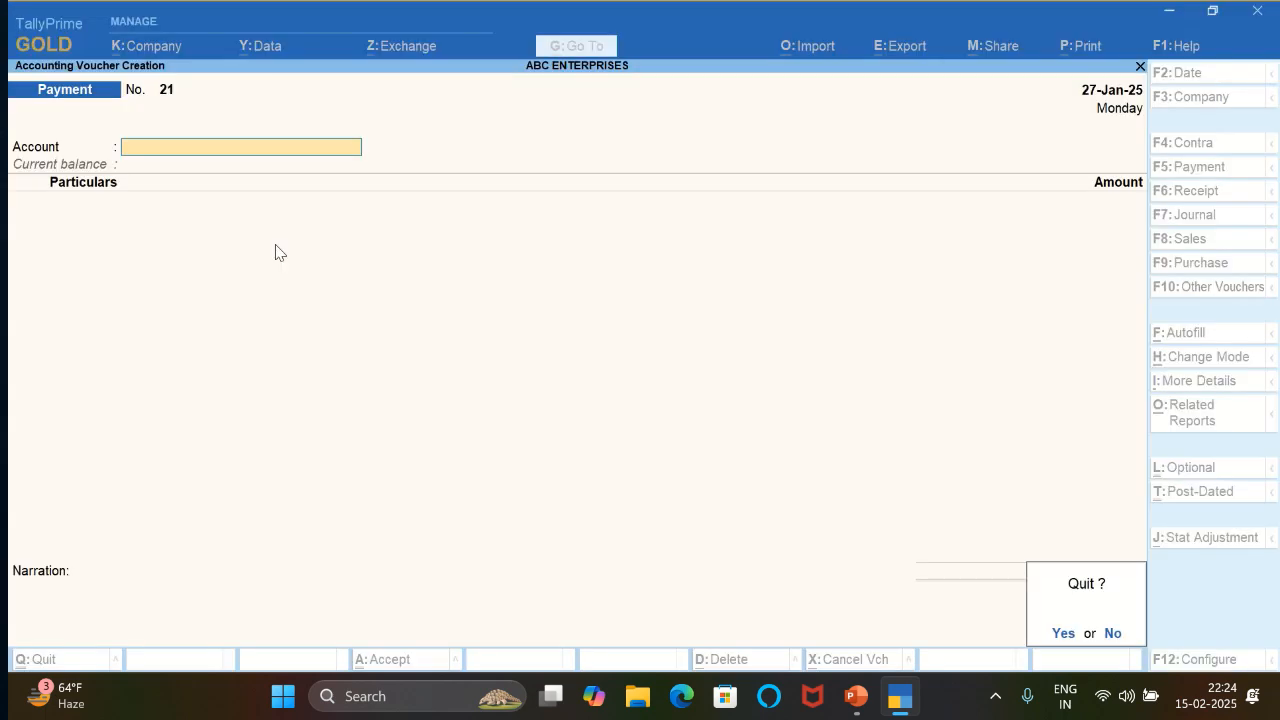
{"action": "key", "text": "y"}
{"action": "key", "text": "Escape"}
{"action": "key", "text": "n"}
{"action": "key", "text": "Down"}
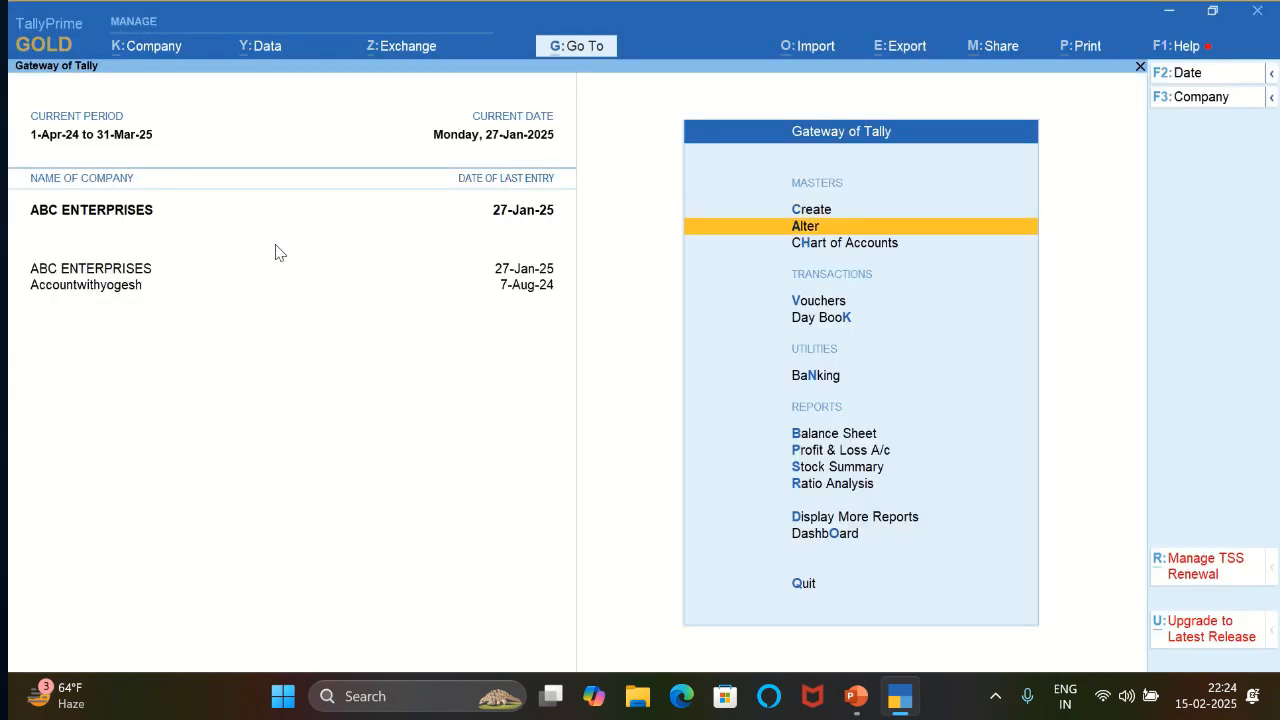
{"action": "key", "text": "Down"}
{"action": "key", "text": "Down"}
{"action": "key", "text": "Return"}
{"action": "key", "text": "Return"}
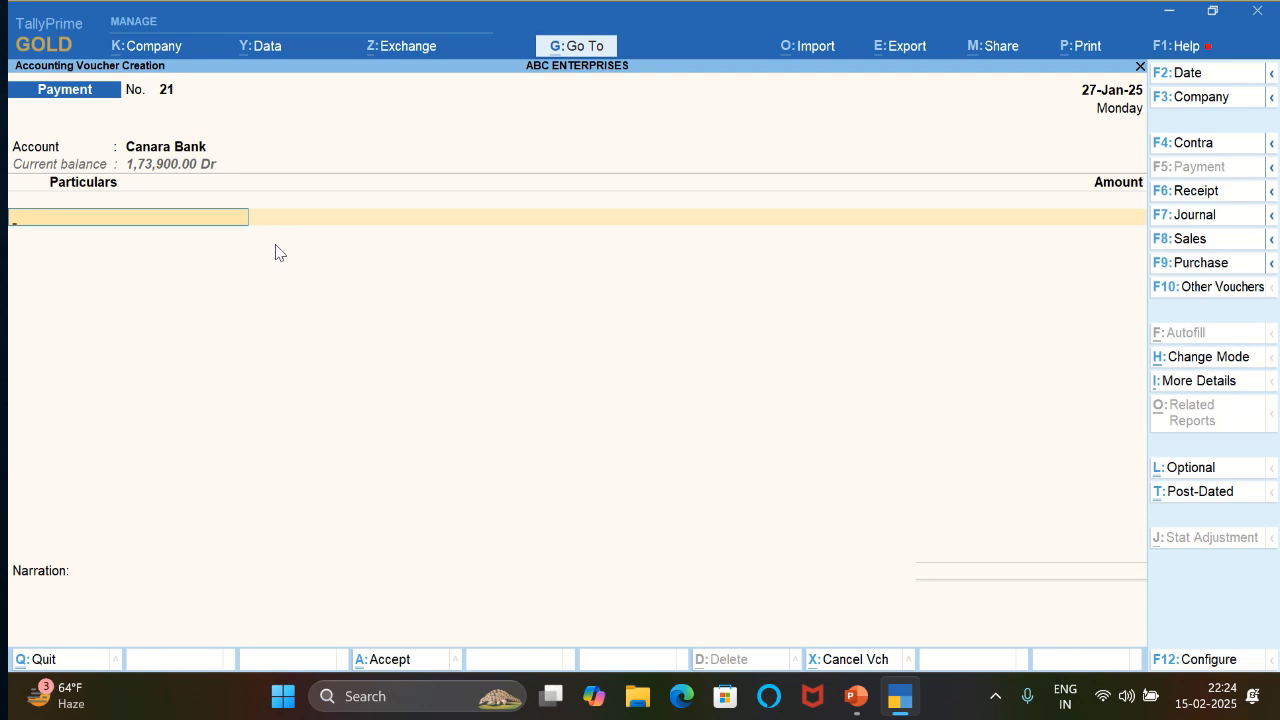
- Set up a payment voucher dated 28-Jan-25 from Canara Bank to the INT. PAID LOAN ledger
{"action": "key", "text": "F2"}
{"action": "type", "text": "28-1-2025"}
{"action": "key", "text": "Return"}
{"action": "type", "text": "IN"}
{"action": "key", "text": "Down"}
{"action": "key", "text": "Down"}
{"action": "key", "text": "Down"}
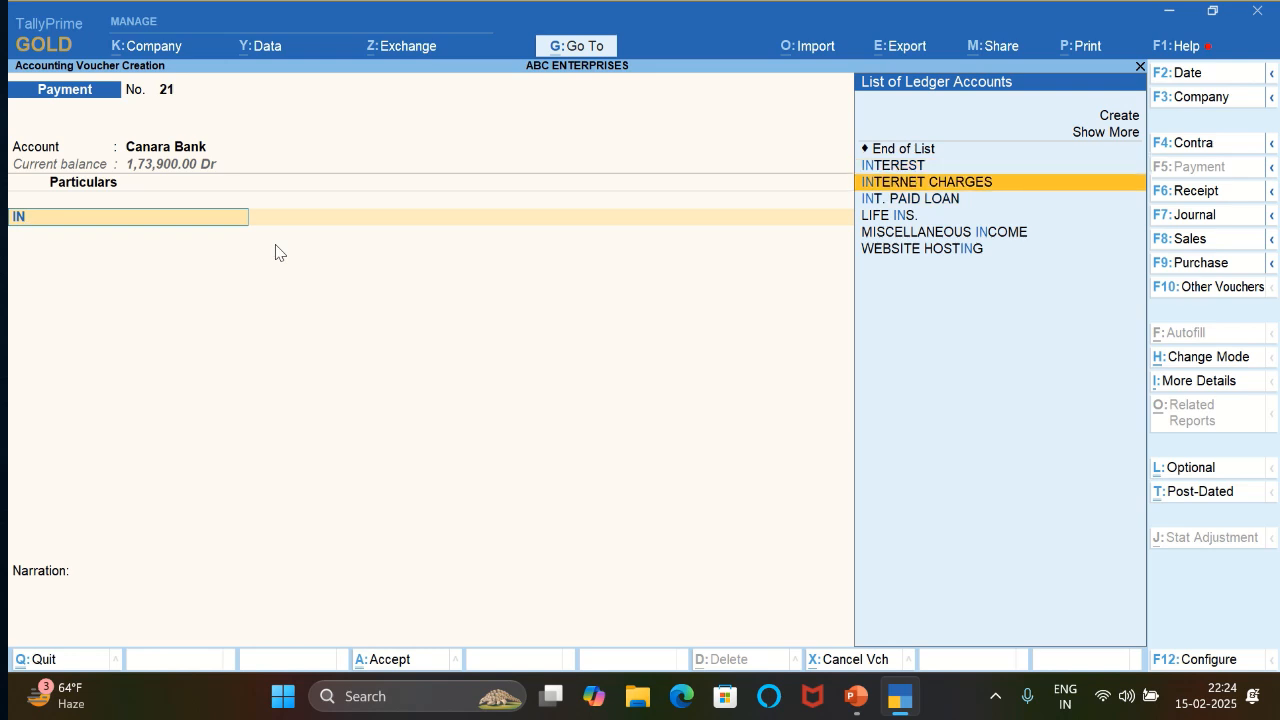
{"action": "key", "text": "Return"}
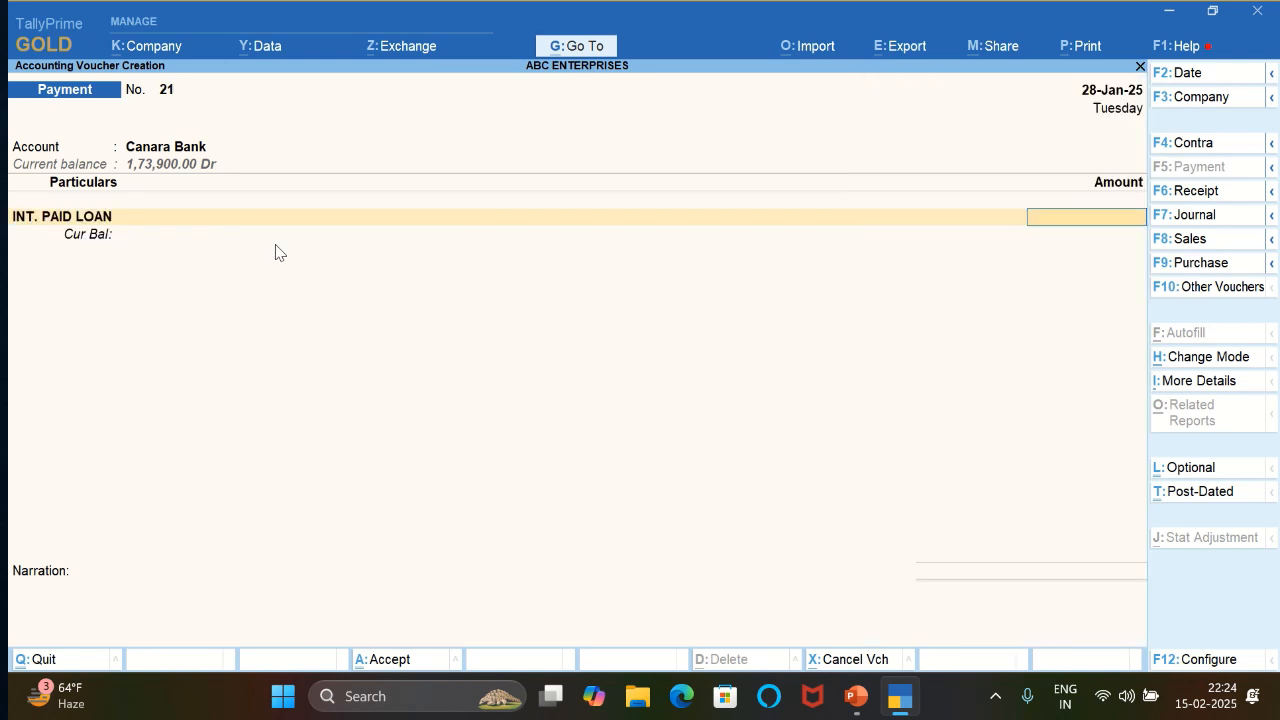
- Set the loan interest payment amount to 5,000 and allocate it as an e-Fund Transfer
{"action": "type", "text": "5000"}
{"action": "key", "text": "Return"}
{"action": "key", "text": "Return"}
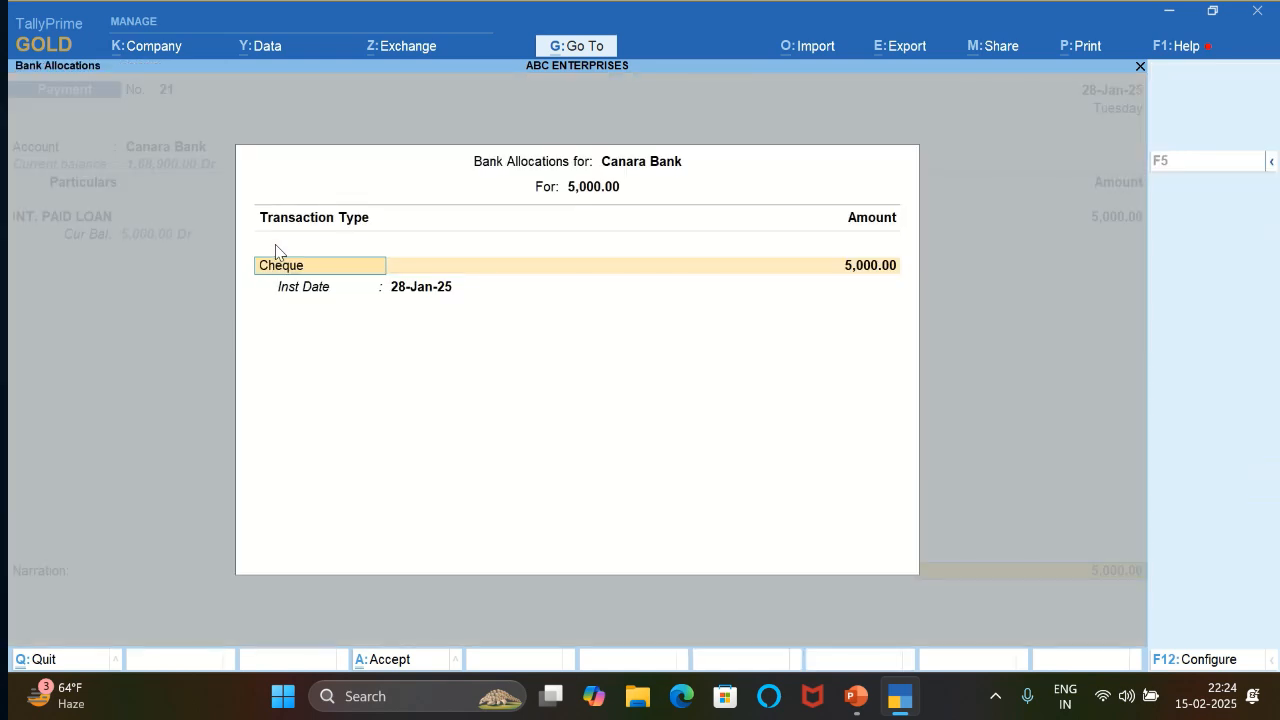
{"action": "type", "text": "e"}
{"action": "key", "text": "Return"}
- Enter the narration BEING INT PAID and save the loan interest payment voucher
{"action": "key", "text": "Return"}
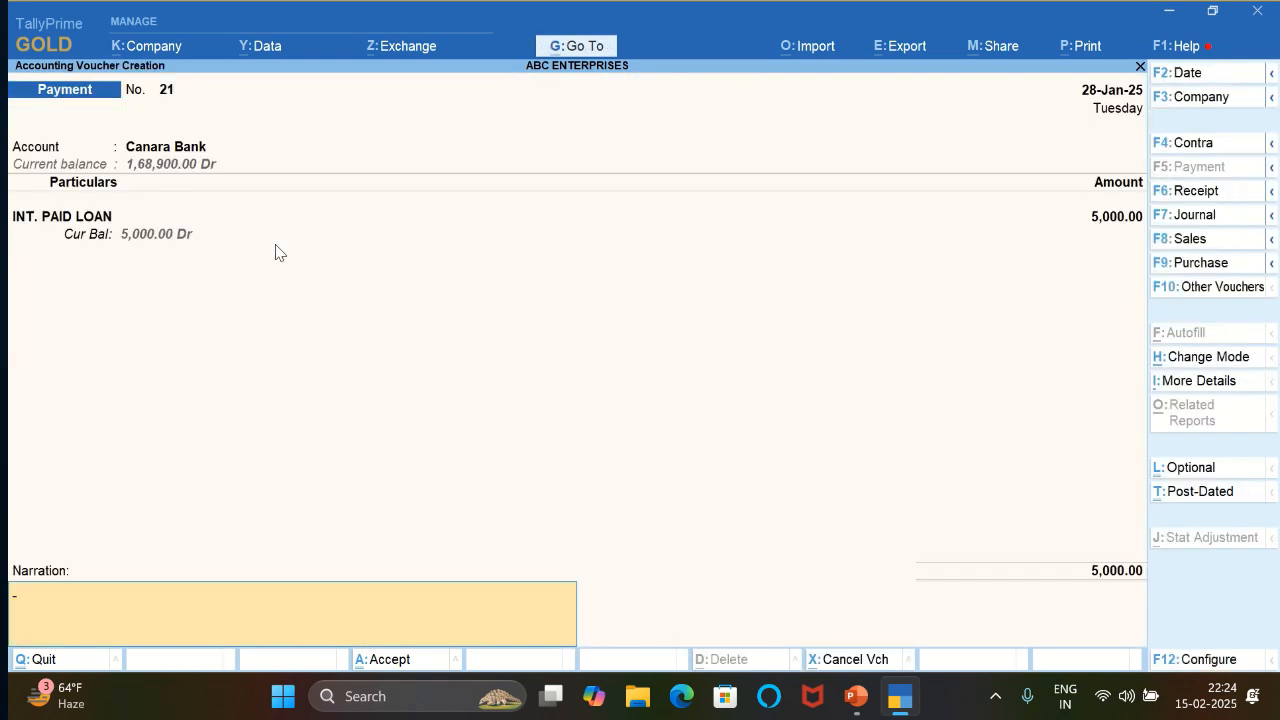
{"action": "type", "text": "BEINGNNI"}
{"action": "key", "text": "BackSpace"}
{"action": "key", "text": "BackSpace"}
{"action": "key", "text": "BackSpace"}
{"action": "type", "text": "INT PAID"}
{"action": "key", "text": "Return"}
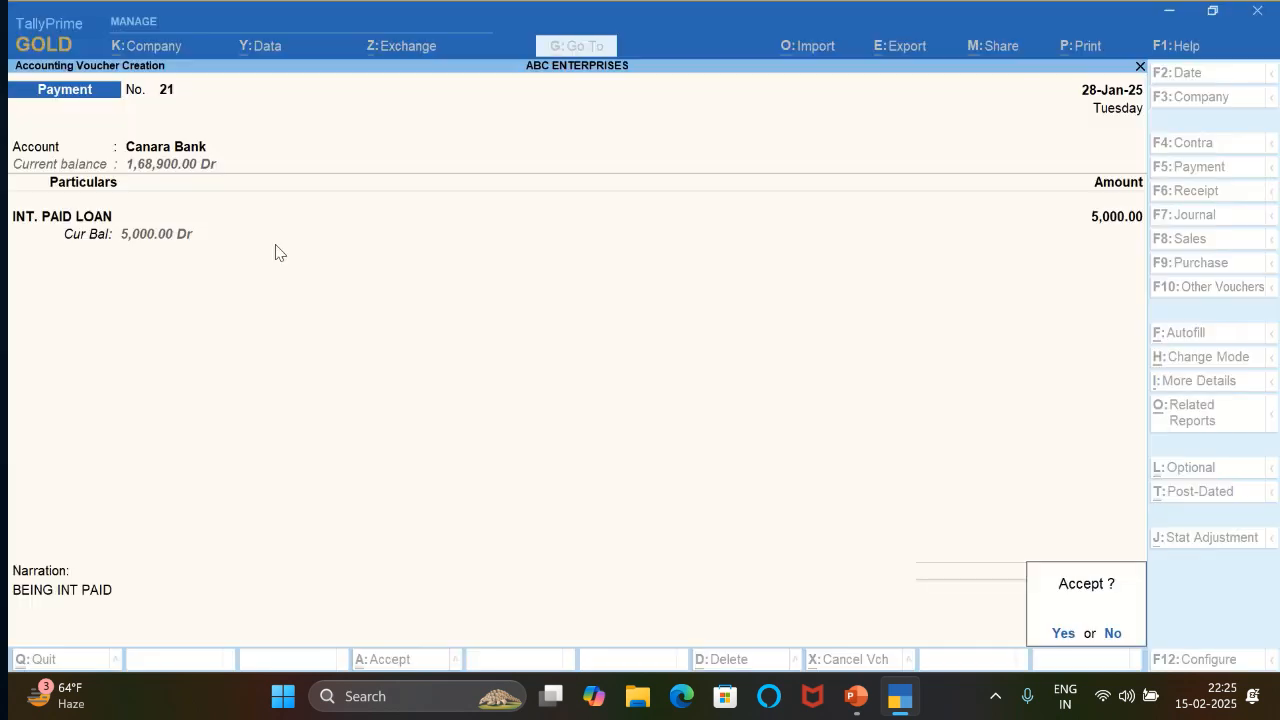
- Set up a payment voucher dated 29-Jan-25 from Canara Bank to the BANK CHARGES ledger
{"action": "key", "text": "Return"}
{"action": "key", "text": "F2"}
{"action": "type", "text": "29"}
{"action": "key", "text": "Return"}
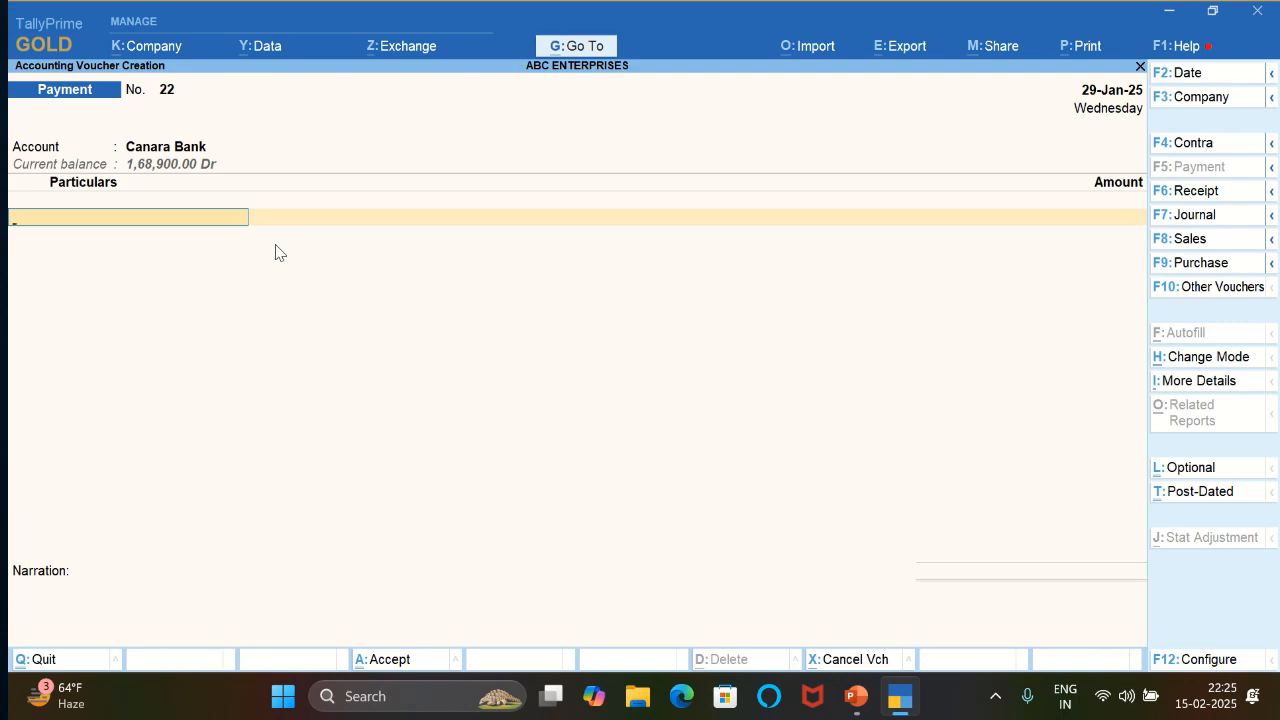
{"action": "type", "text": "B"}
{"action": "key", "text": "Return"}
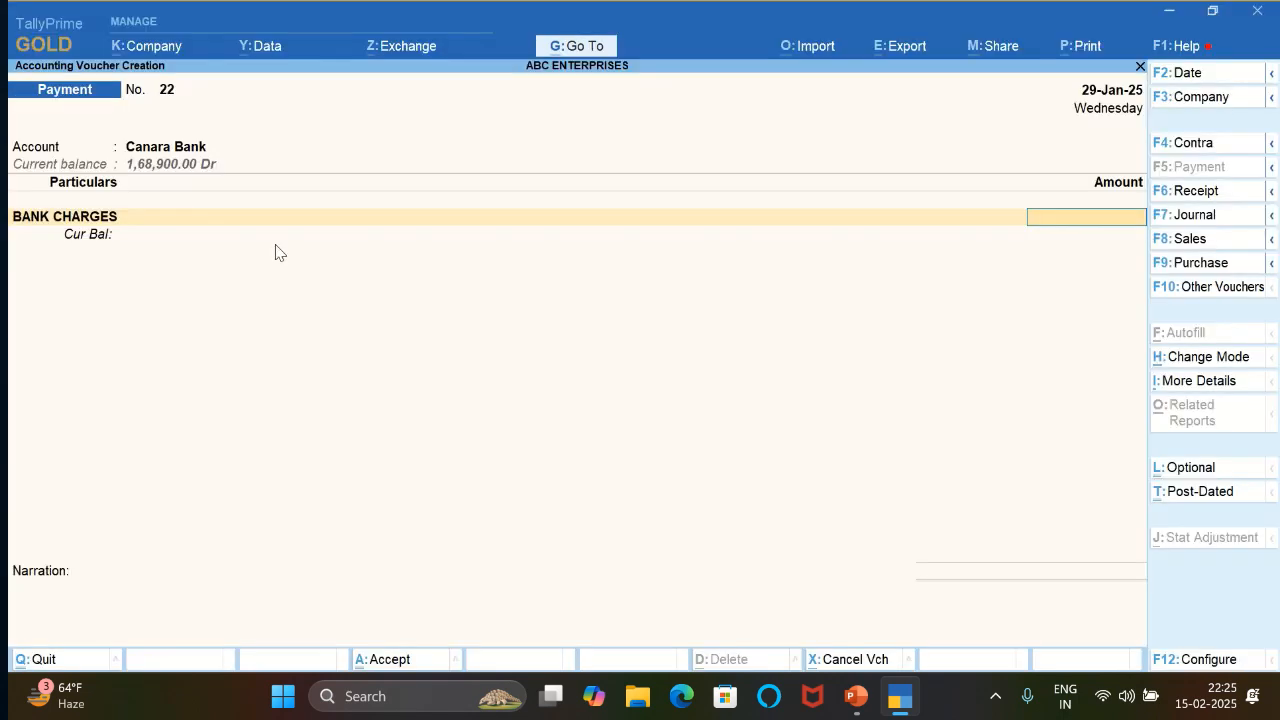
- Set the BANK CHARGES amount to 1,000 and allocate the payment as an e-Fund Transfer
{"action": "type", "text": "1000"}
{"action": "key", "text": "Return"}
{"action": "key", "text": "Return"}
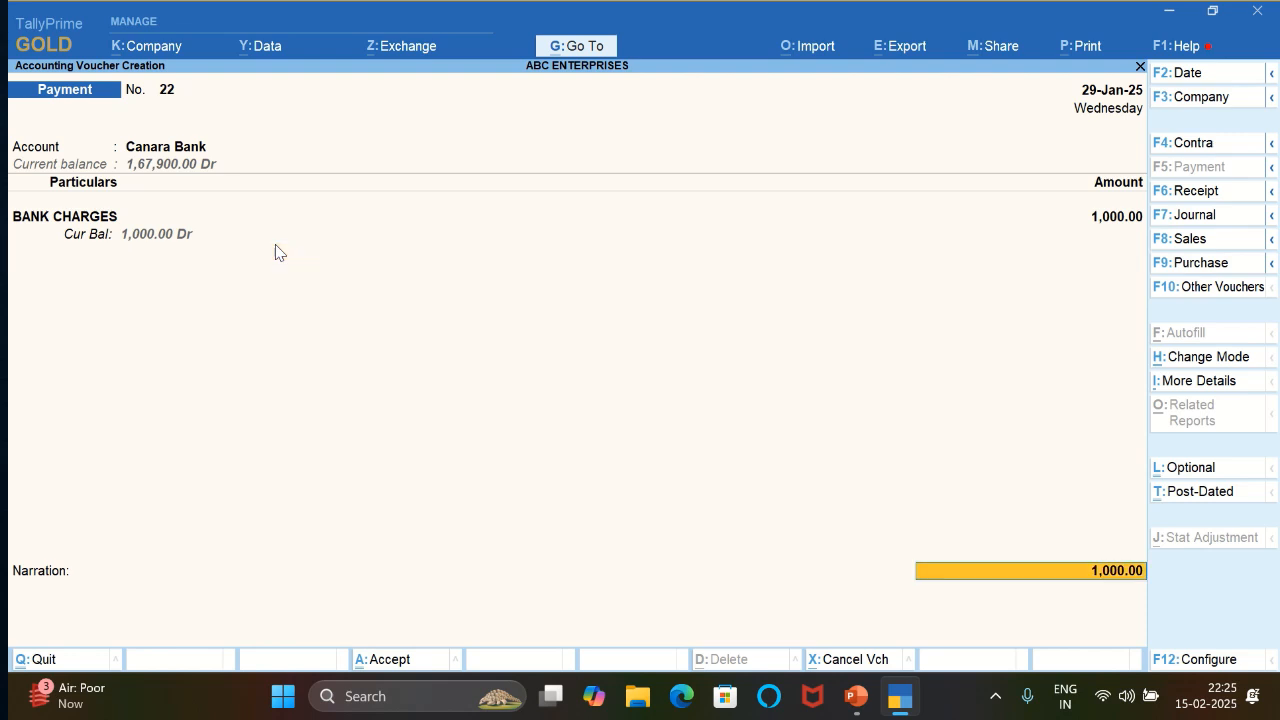
{"action": "key", "text": "Return"}
{"action": "type", "text": "e"}
{"action": "key", "text": "Return"}
{"action": "key", "text": "Return"}
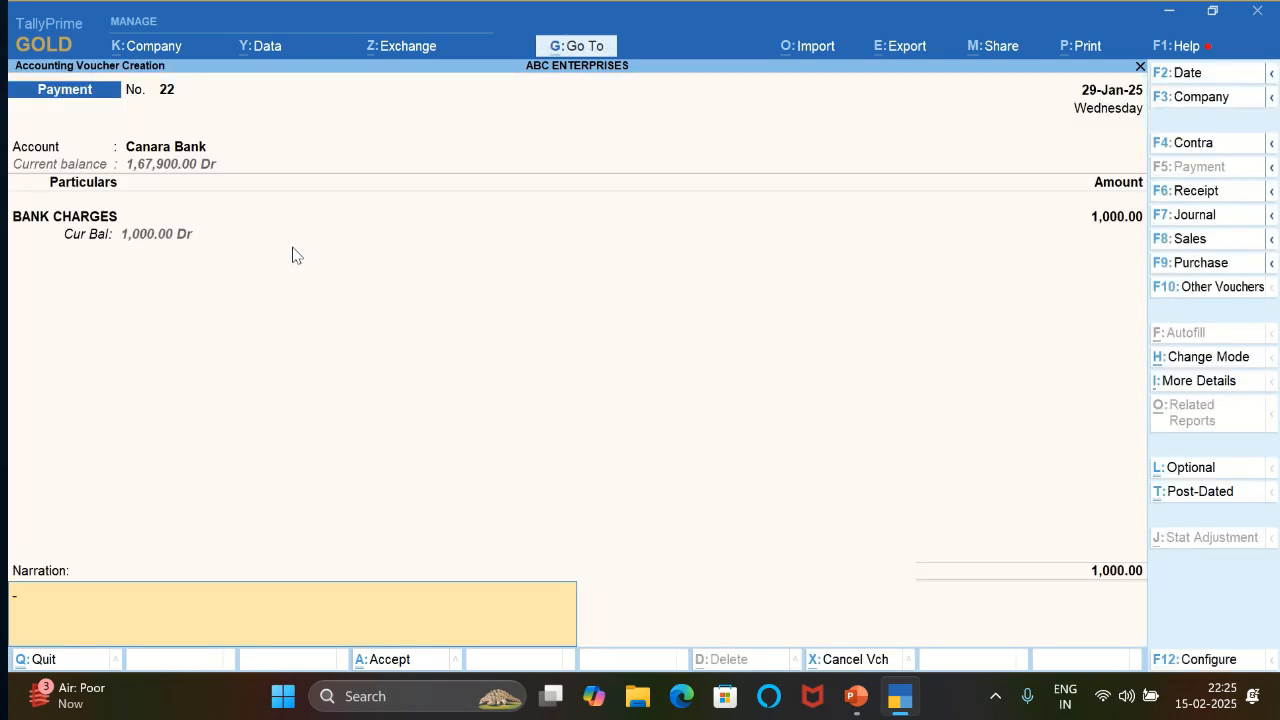
- Enter the narration BEING BANK CHARGES PAID and save the bank charges payment voucher
{"action": "type", "text": "BEN"}
{"action": "type", "text": "ING"}
{"action": "key", "text": "BackSpace"}
{"action": "key", "text": "BackSpace"}
{"action": "key", "text": "BackSpace"}
{"action": "type", "text": "ING BANK CHAPN"}
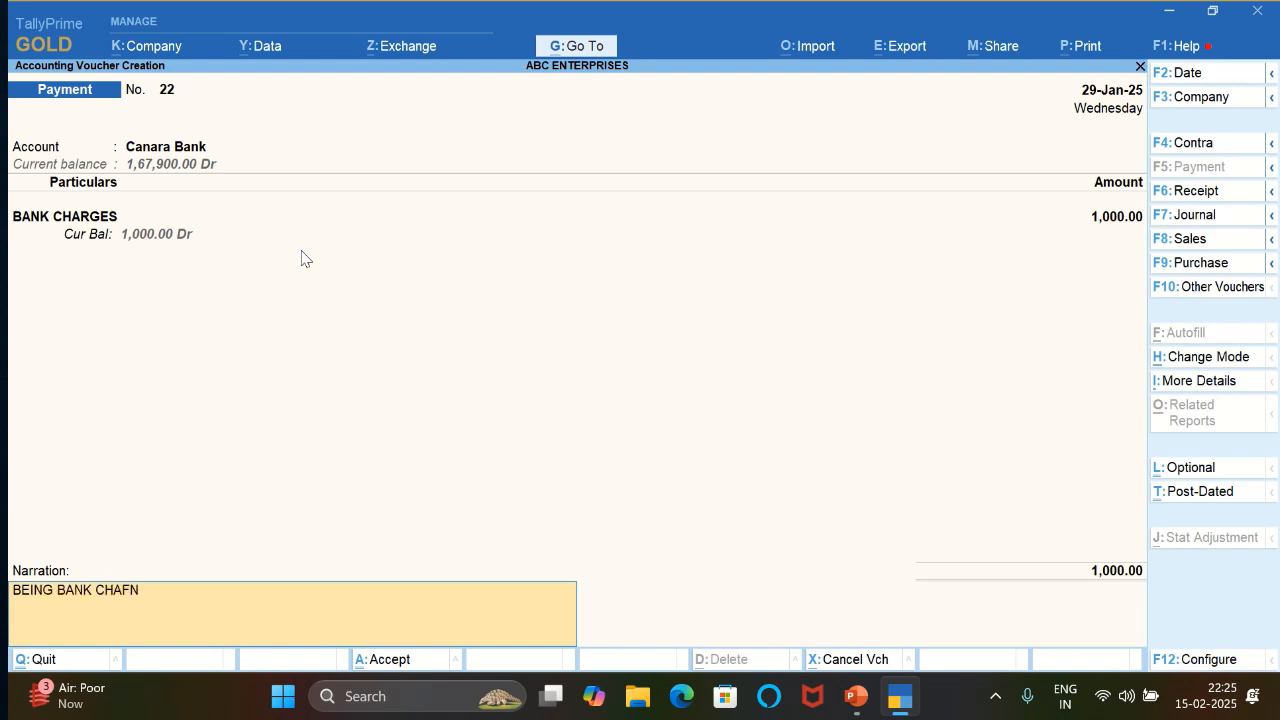
{"action": "key", "text": "BackSpace"}
{"action": "key", "text": "BackSpace"}
{"action": "type", "text": "RGES PAID"}
{"action": "key", "text": "Return"}
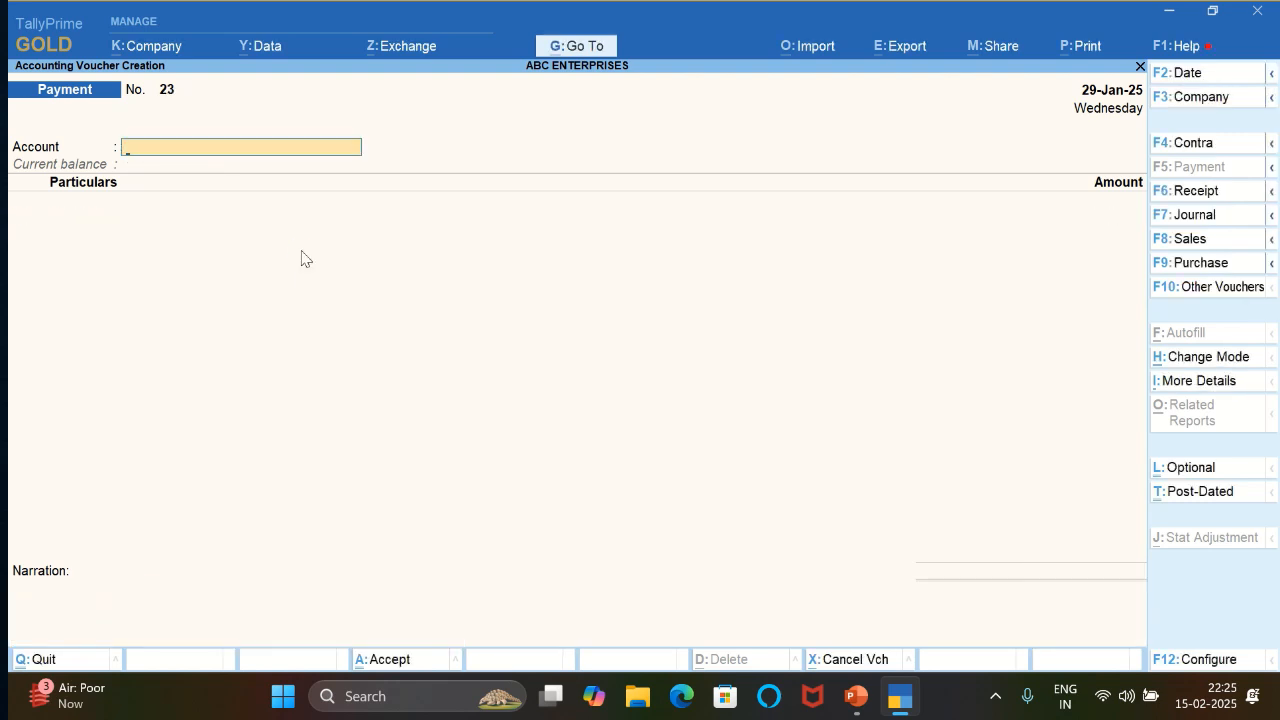
- Set up a payment voucher dated 30-Jan-25 from Canara Bank to the client's individual ledger
{"action": "key", "text": "F2"}
{"action": "key", "text": "Return"}
{"action": "key", "text": "Return"}
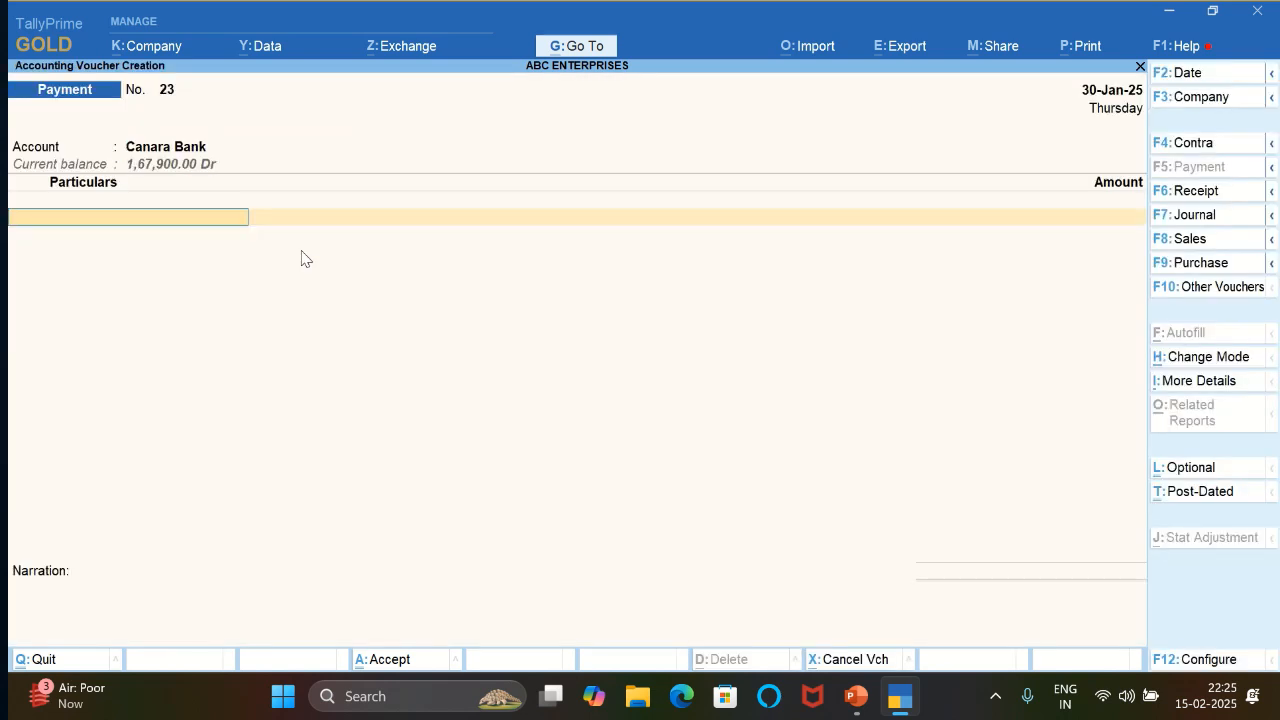
{"action": "type", "text": "RAM"}
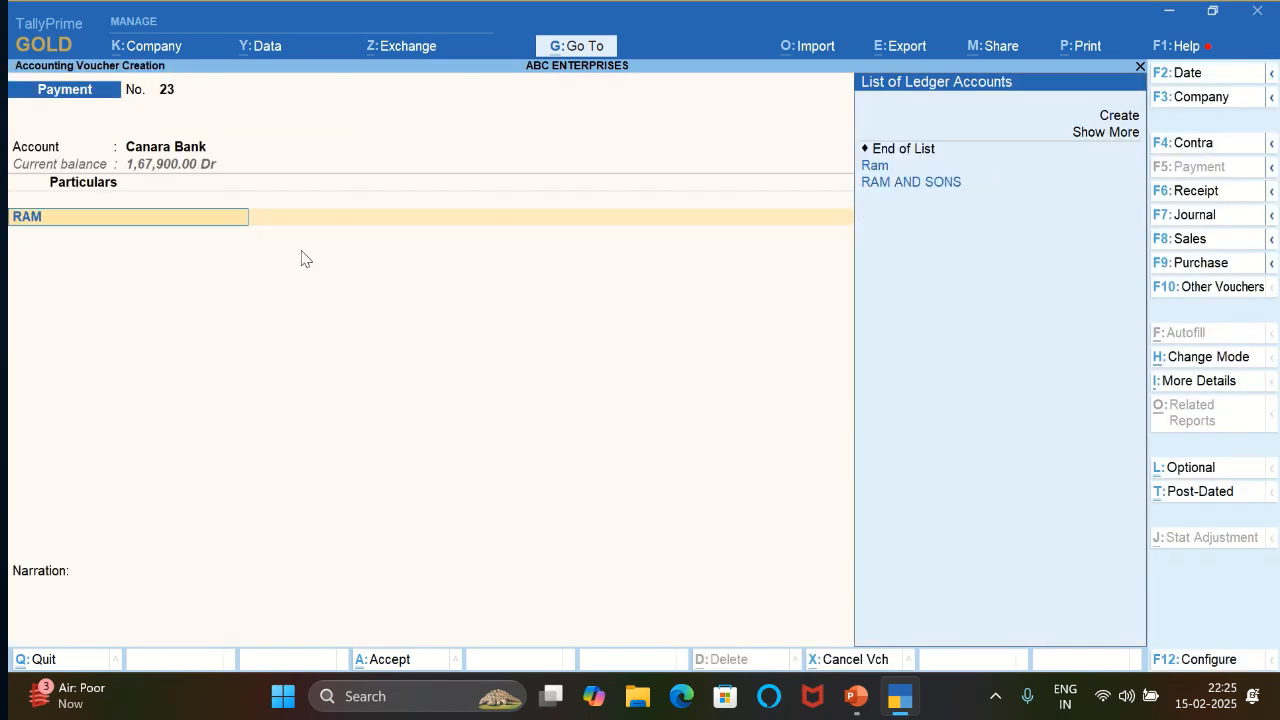
{"action": "key", "text": "Return"}
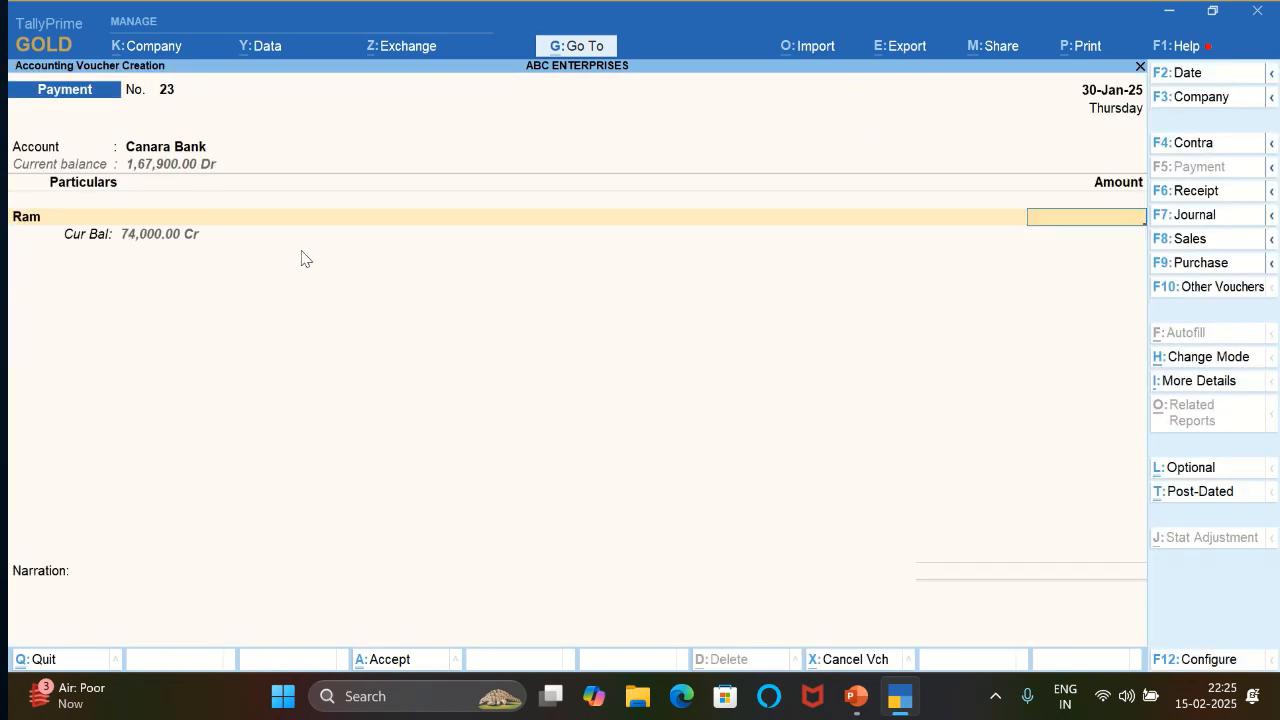
- Set the client's amount to 60,000 and record its bill-wise details as On Account
{"action": "type", "text": "6"}
{"action": "type", "text": "0,00"}
{"action": "type", "text": "000"}
{"action": "key", "text": "Return"}
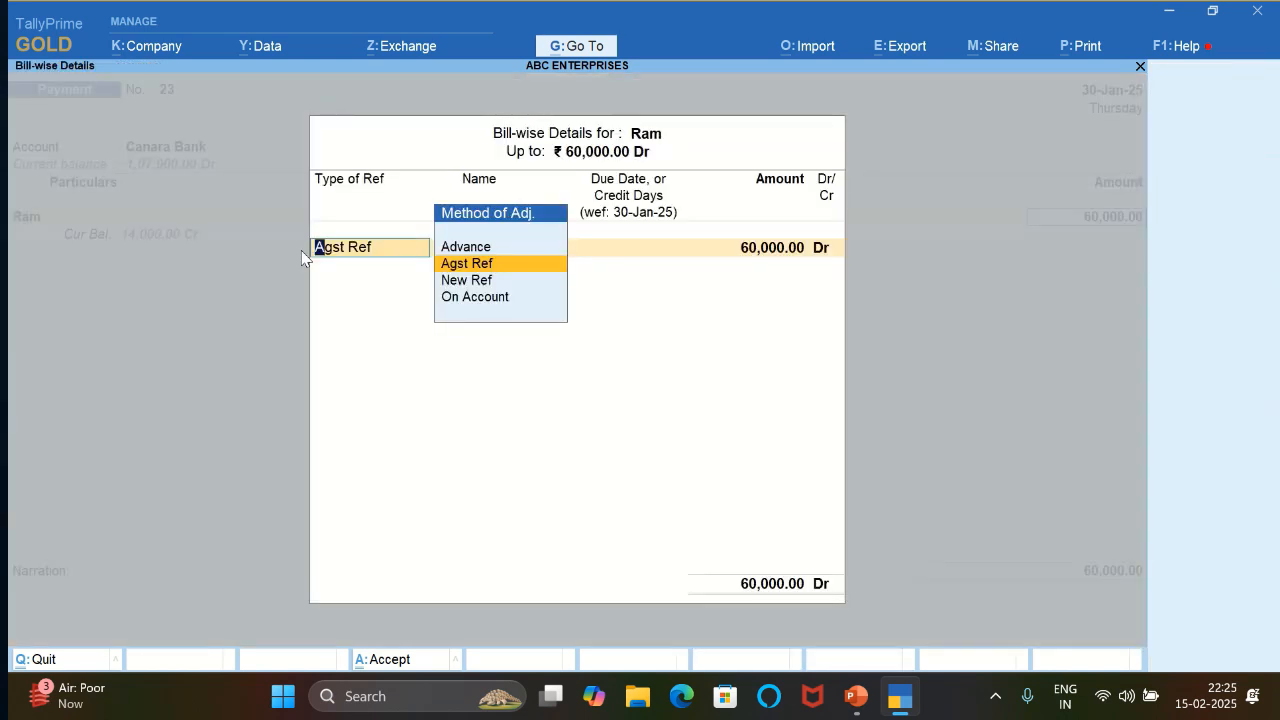
{"action": "key", "text": "Down"}
{"action": "key", "text": "Down"}
{"action": "key", "text": "Return"}
{"action": "key", "text": "Return"}
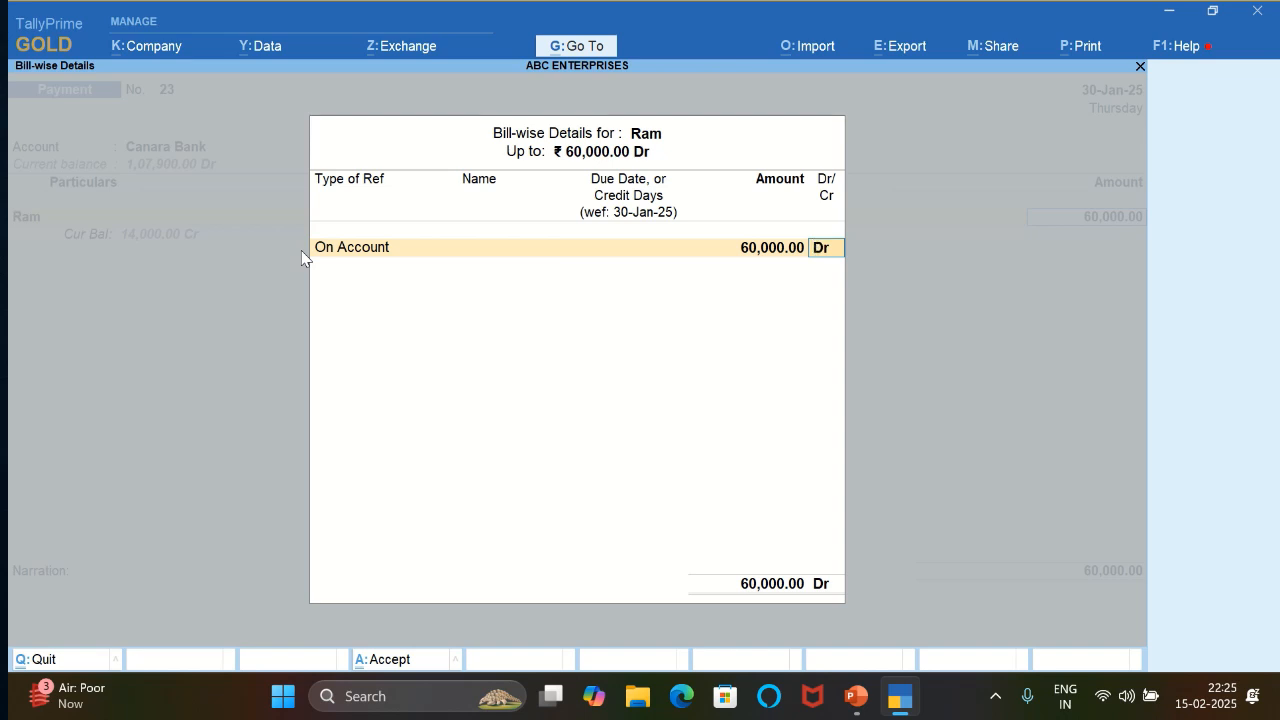
{"action": "key", "text": "Return"}
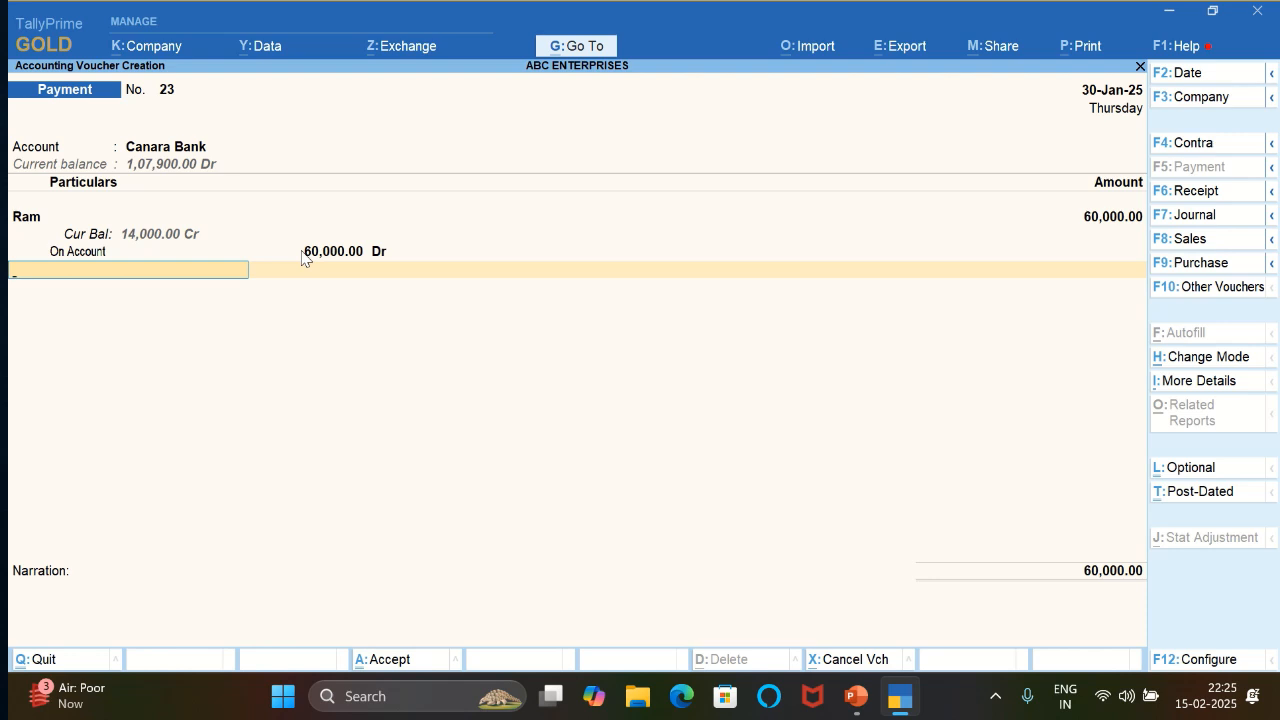
- Switch the client's payment entry to a receipt voucher, accepting the ledger, the 60,000 amount and the On Account bill-wise details
{"action": "key", "text": "F6"}
{"action": "key", "text": "Return"}
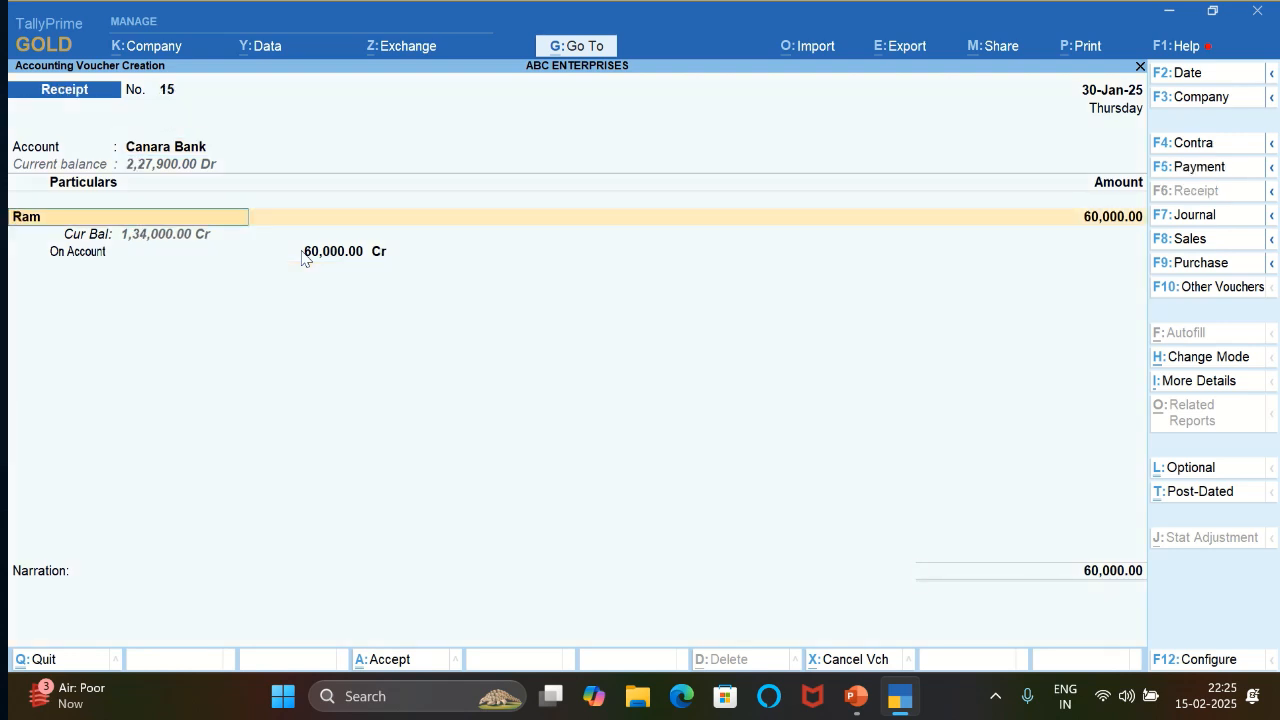
{"action": "key", "text": "Return"}
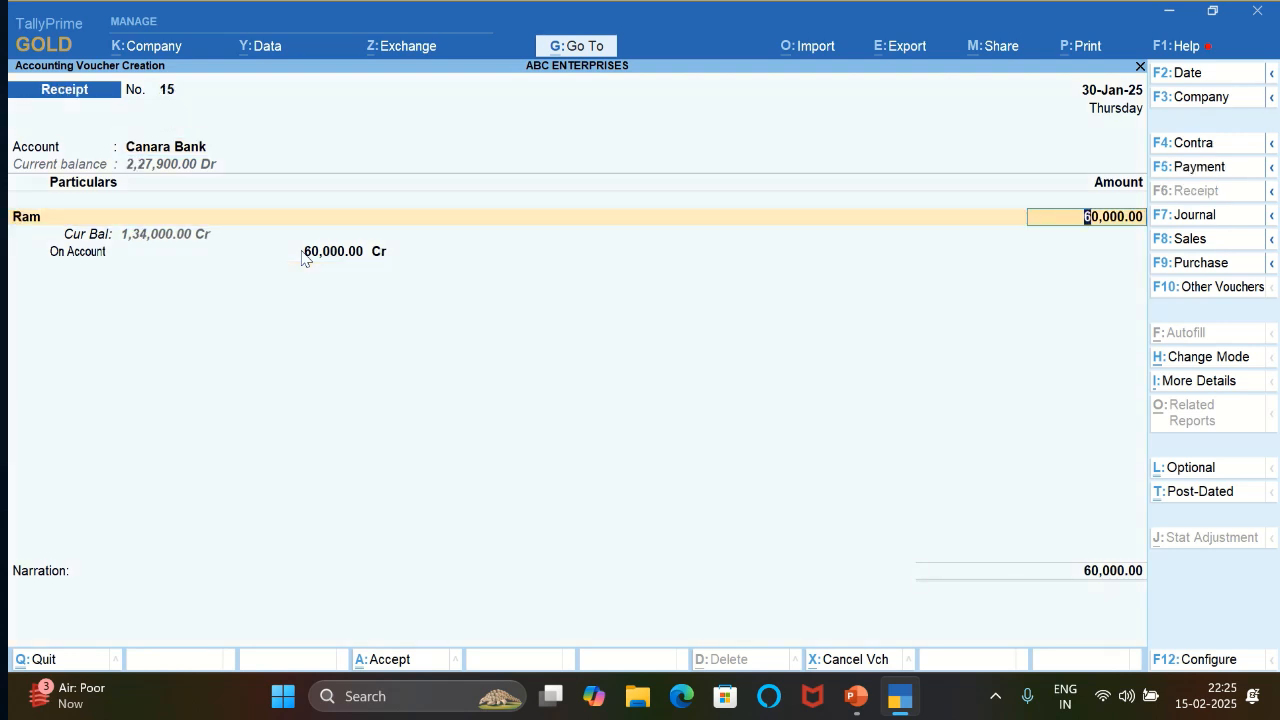
{"action": "key", "text": "Return"}
- Change the transaction type in the Canara Bank allocation for the 60,000 receipt and accept the allocation
{"action": "key", "text": "Return"}
{"action": "key", "text": "Return"}
{"action": "key", "text": "Return"}
{"action": "key", "text": "Return"}
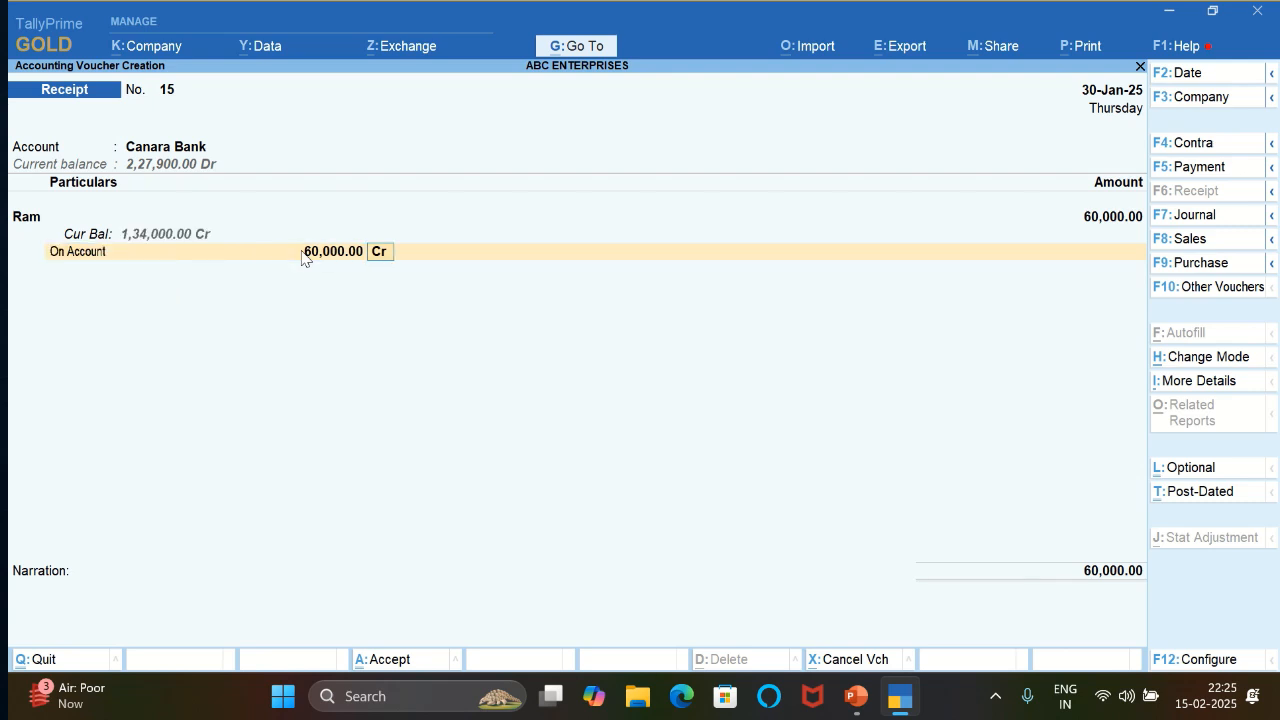
{"action": "key", "text": "Return"}
{"action": "key", "text": "Return"}
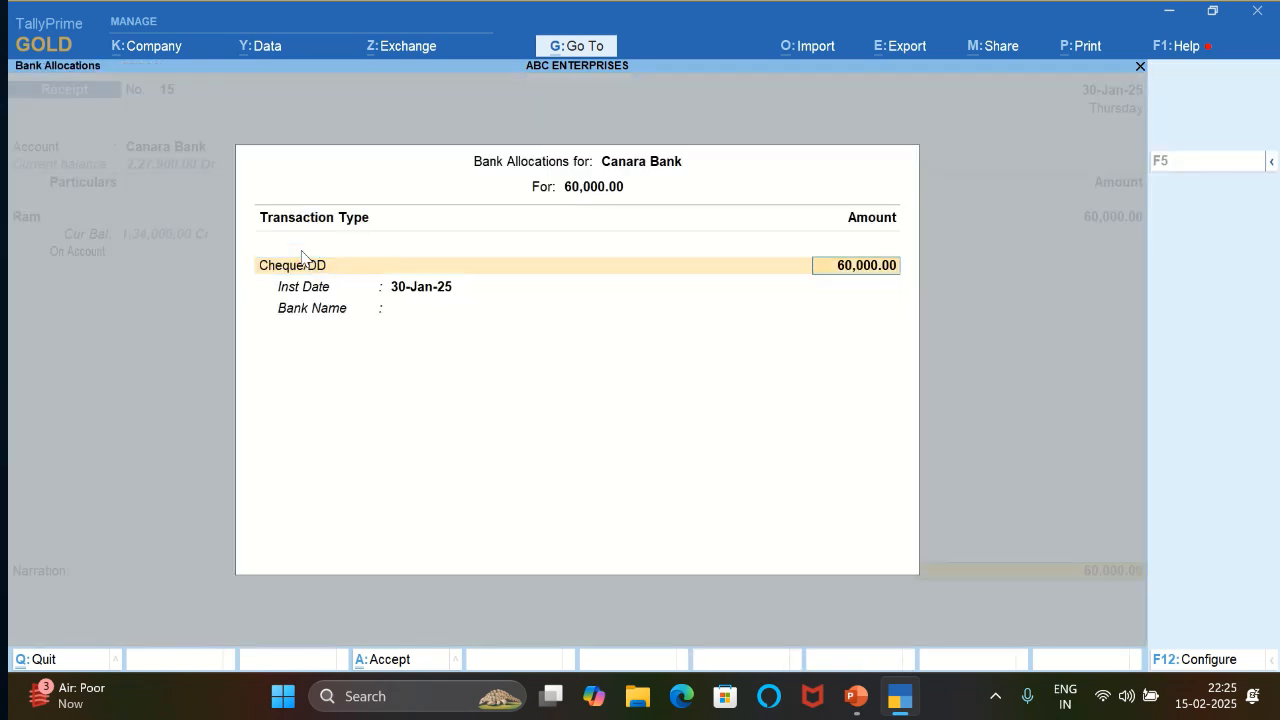
{"action": "key", "text": "BackSpace"}
{"action": "key", "text": "Down"}
{"action": "key", "text": "Return"}
{"action": "key", "text": "ctrl+a"}
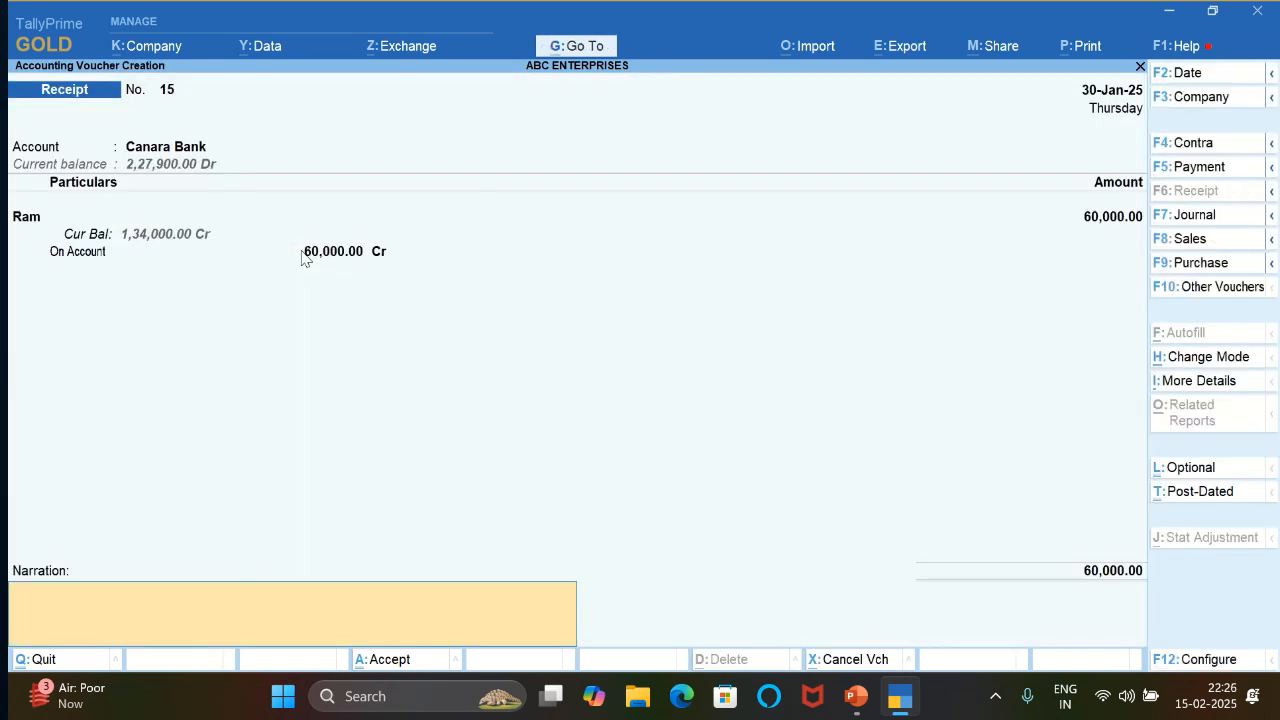
- Enter the narration BEING AMOUNT RECEIVED FROM CUSTOMER and save the client's receipt voucher
{"action": "type", "text": "BEING AMOUNT RCE"}
{"action": "key", "text": "BackSpace"}
{"action": "key", "text": "BackSpace"}
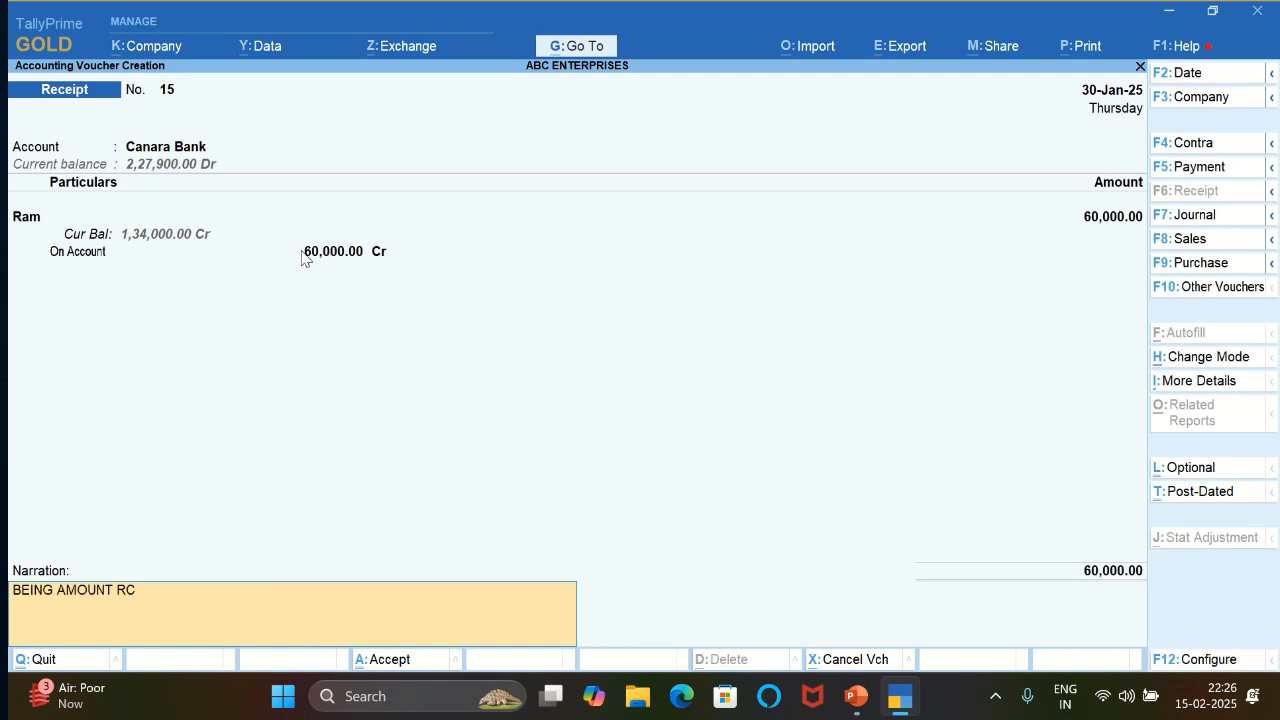
{"action": "type", "text": "ECEIVED FROM CU"}
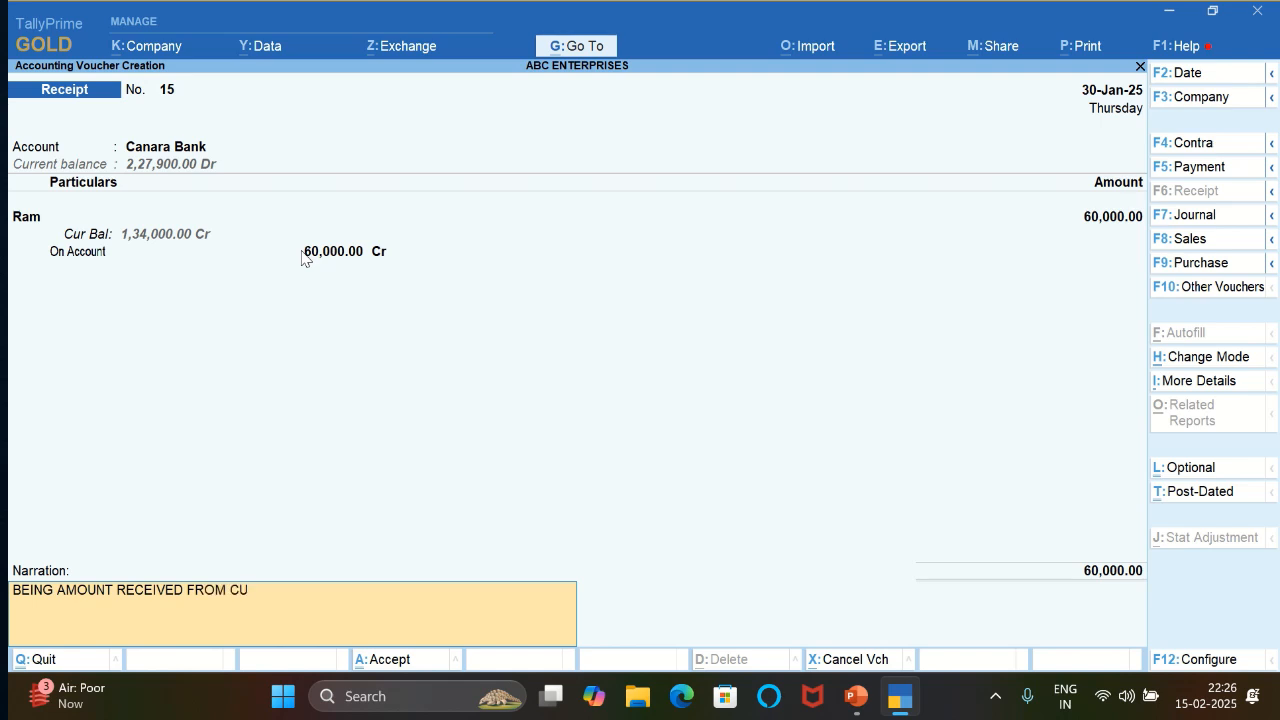
{"action": "type", "text": "STOMER"}
{"action": "key", "text": "Return"}
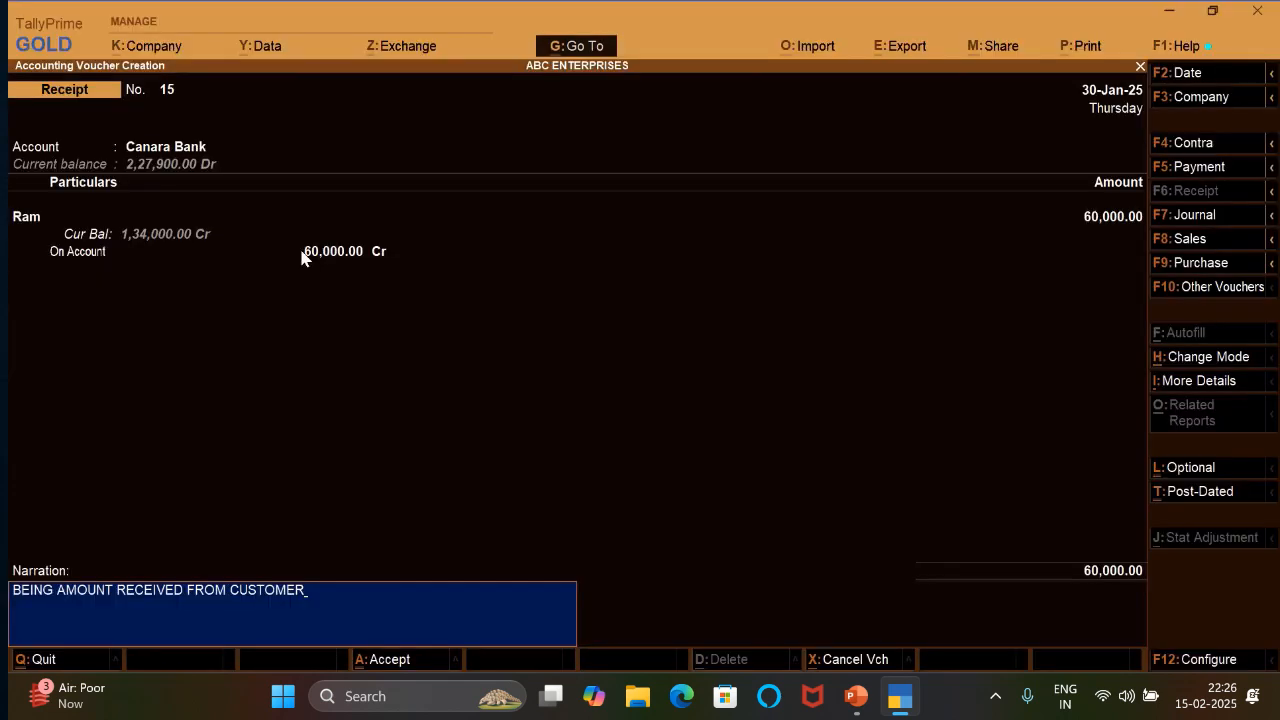
{"action": "key", "text": "Return"}
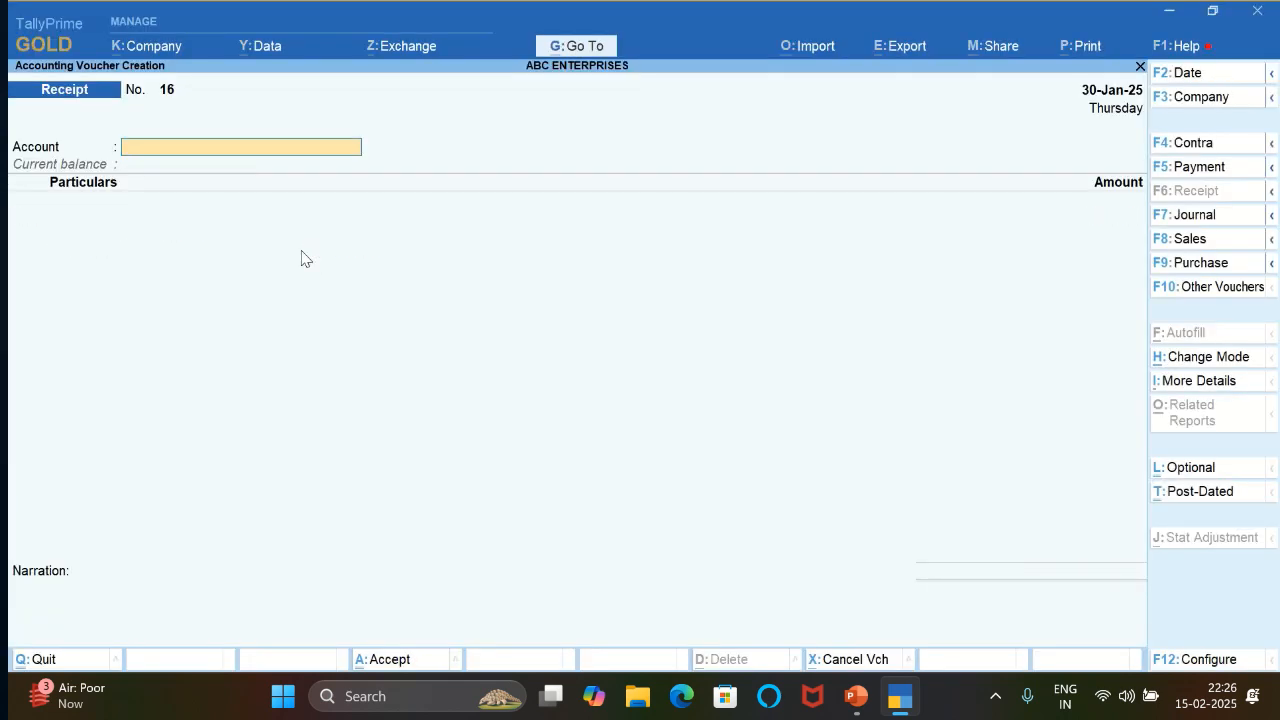